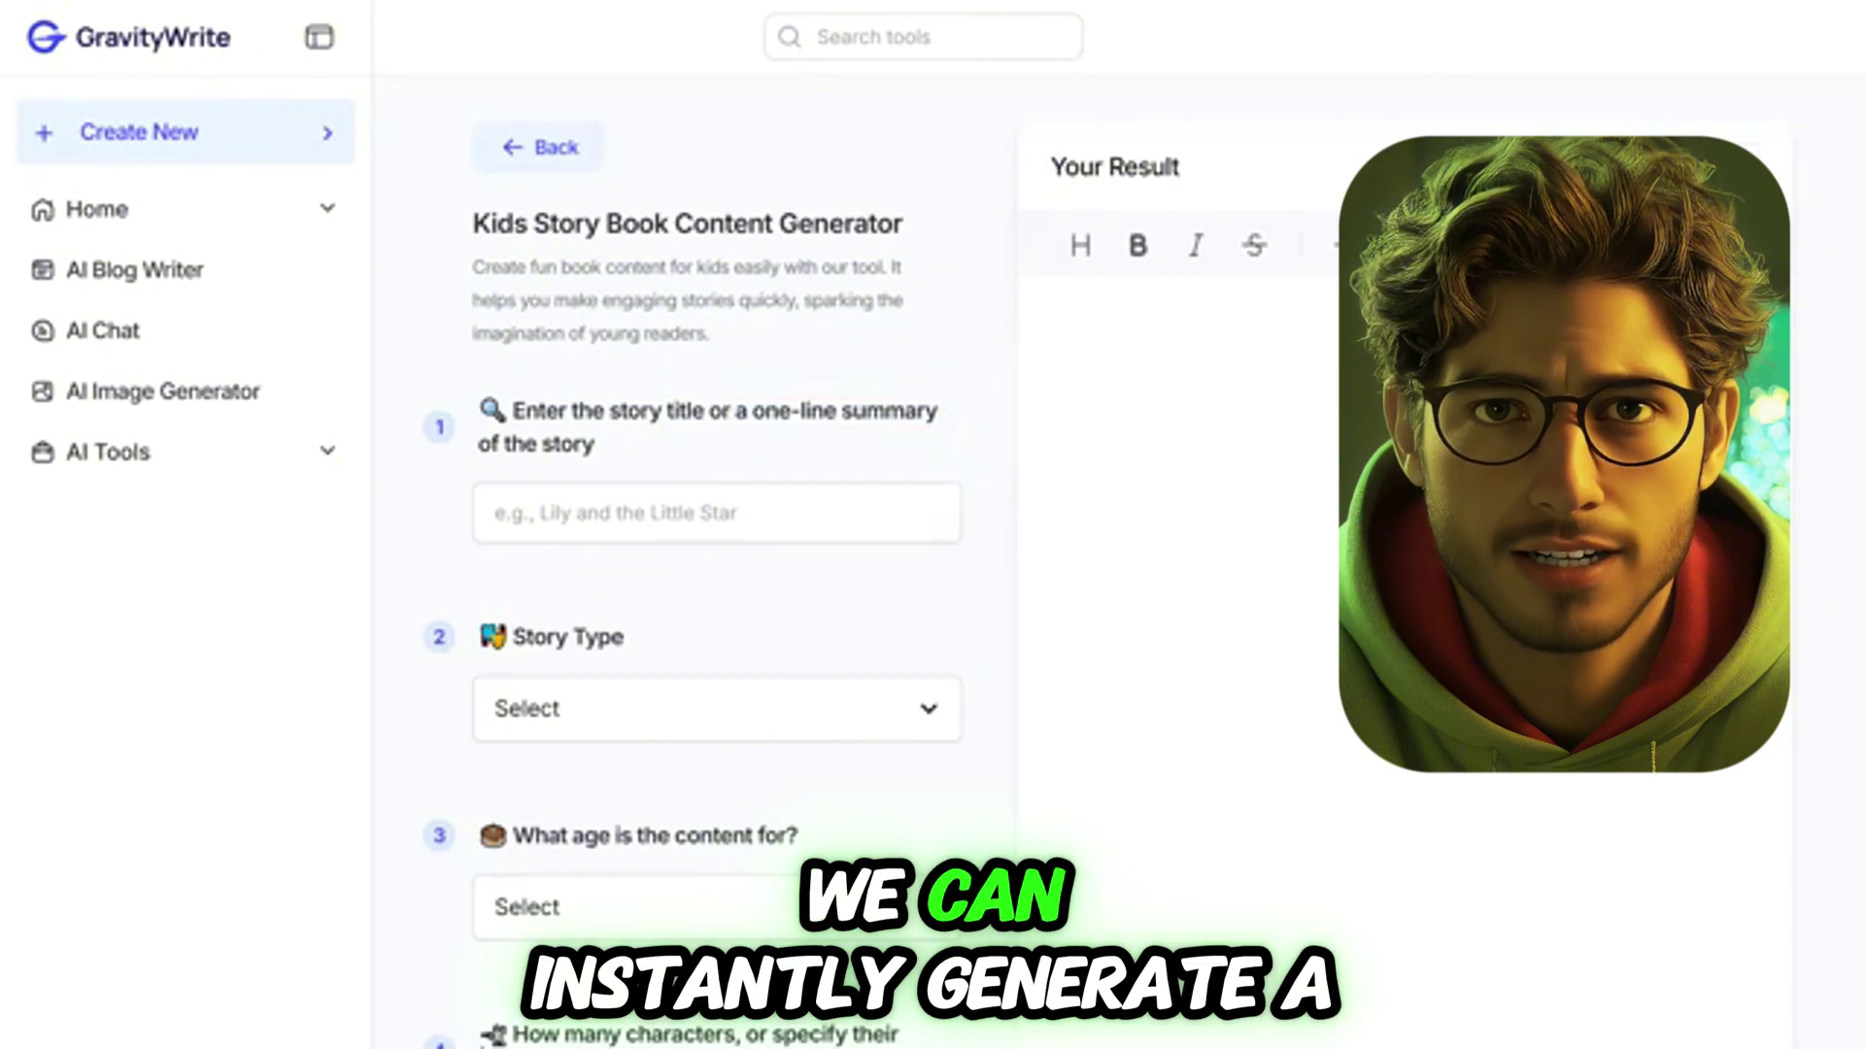
Enter the title 'Ruby the Respectful Rabbit' and choose Moral as the story type.
left_click(589, 512)
type("Ruby the Respectf")
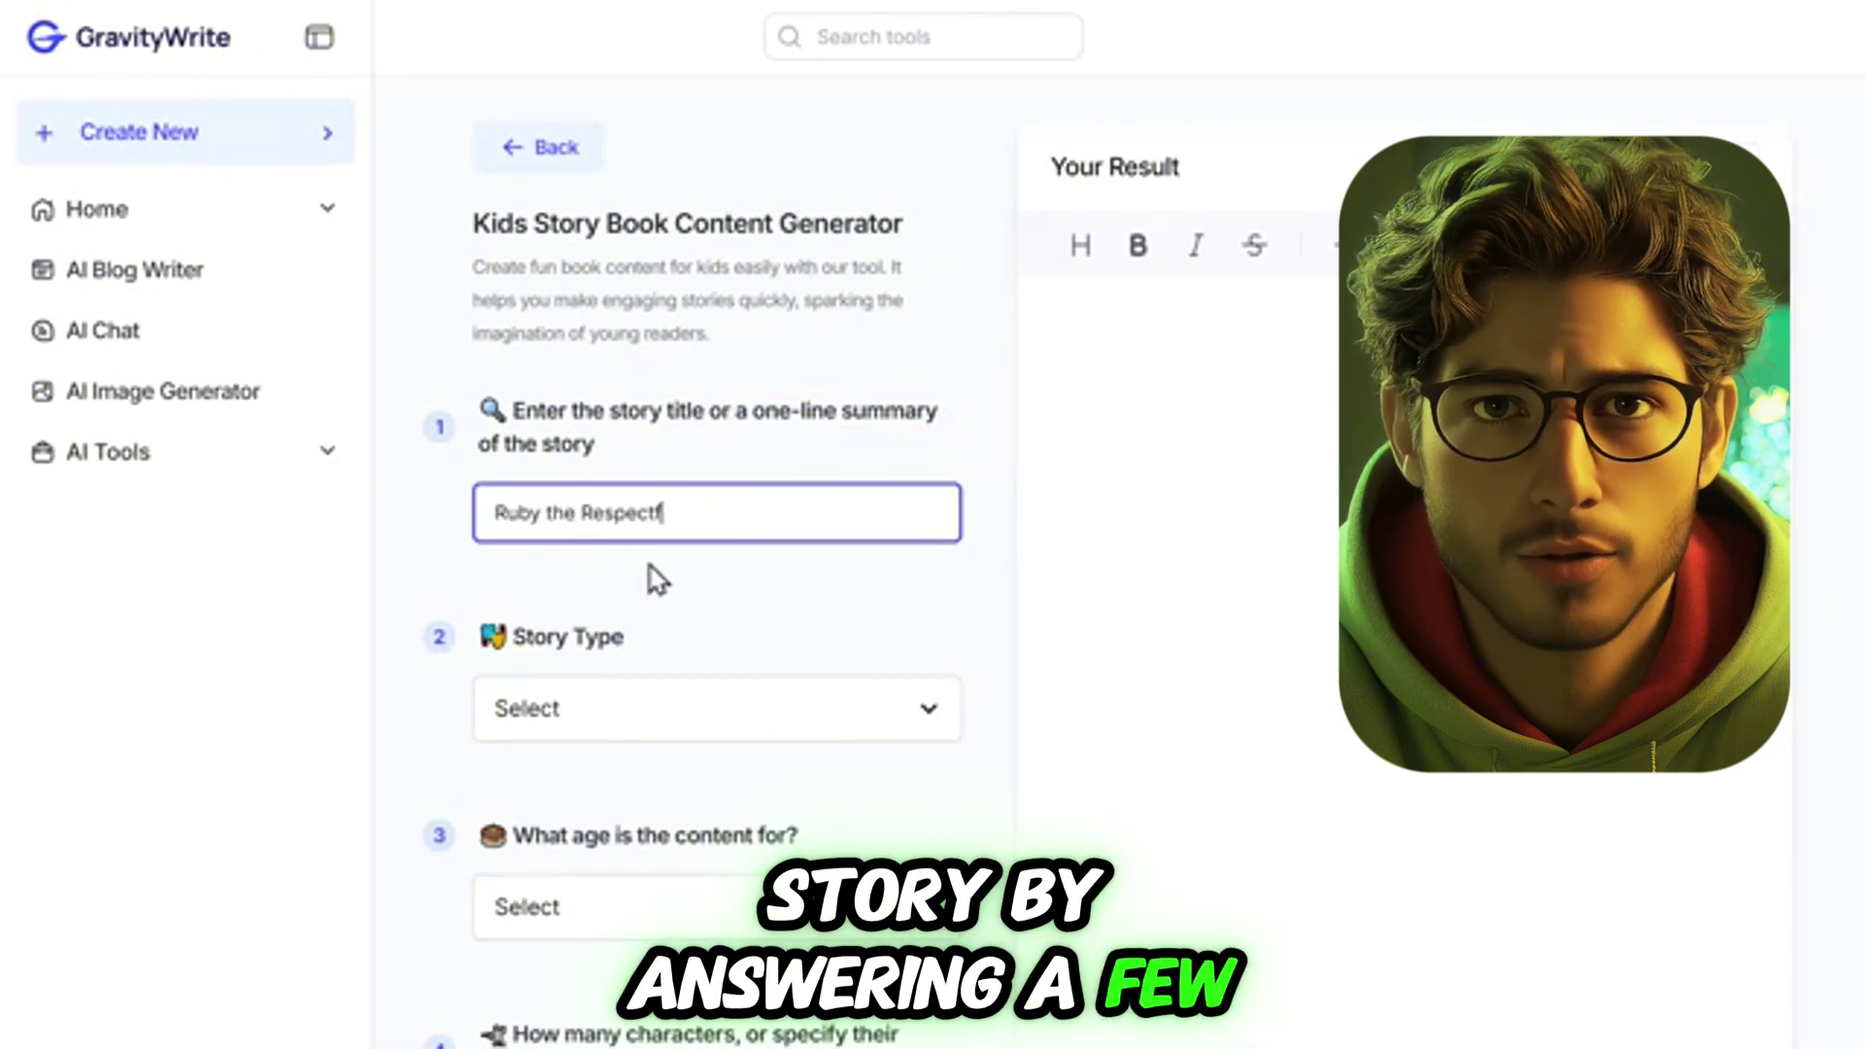
type("ul Rabbit")
left_click(656, 580)
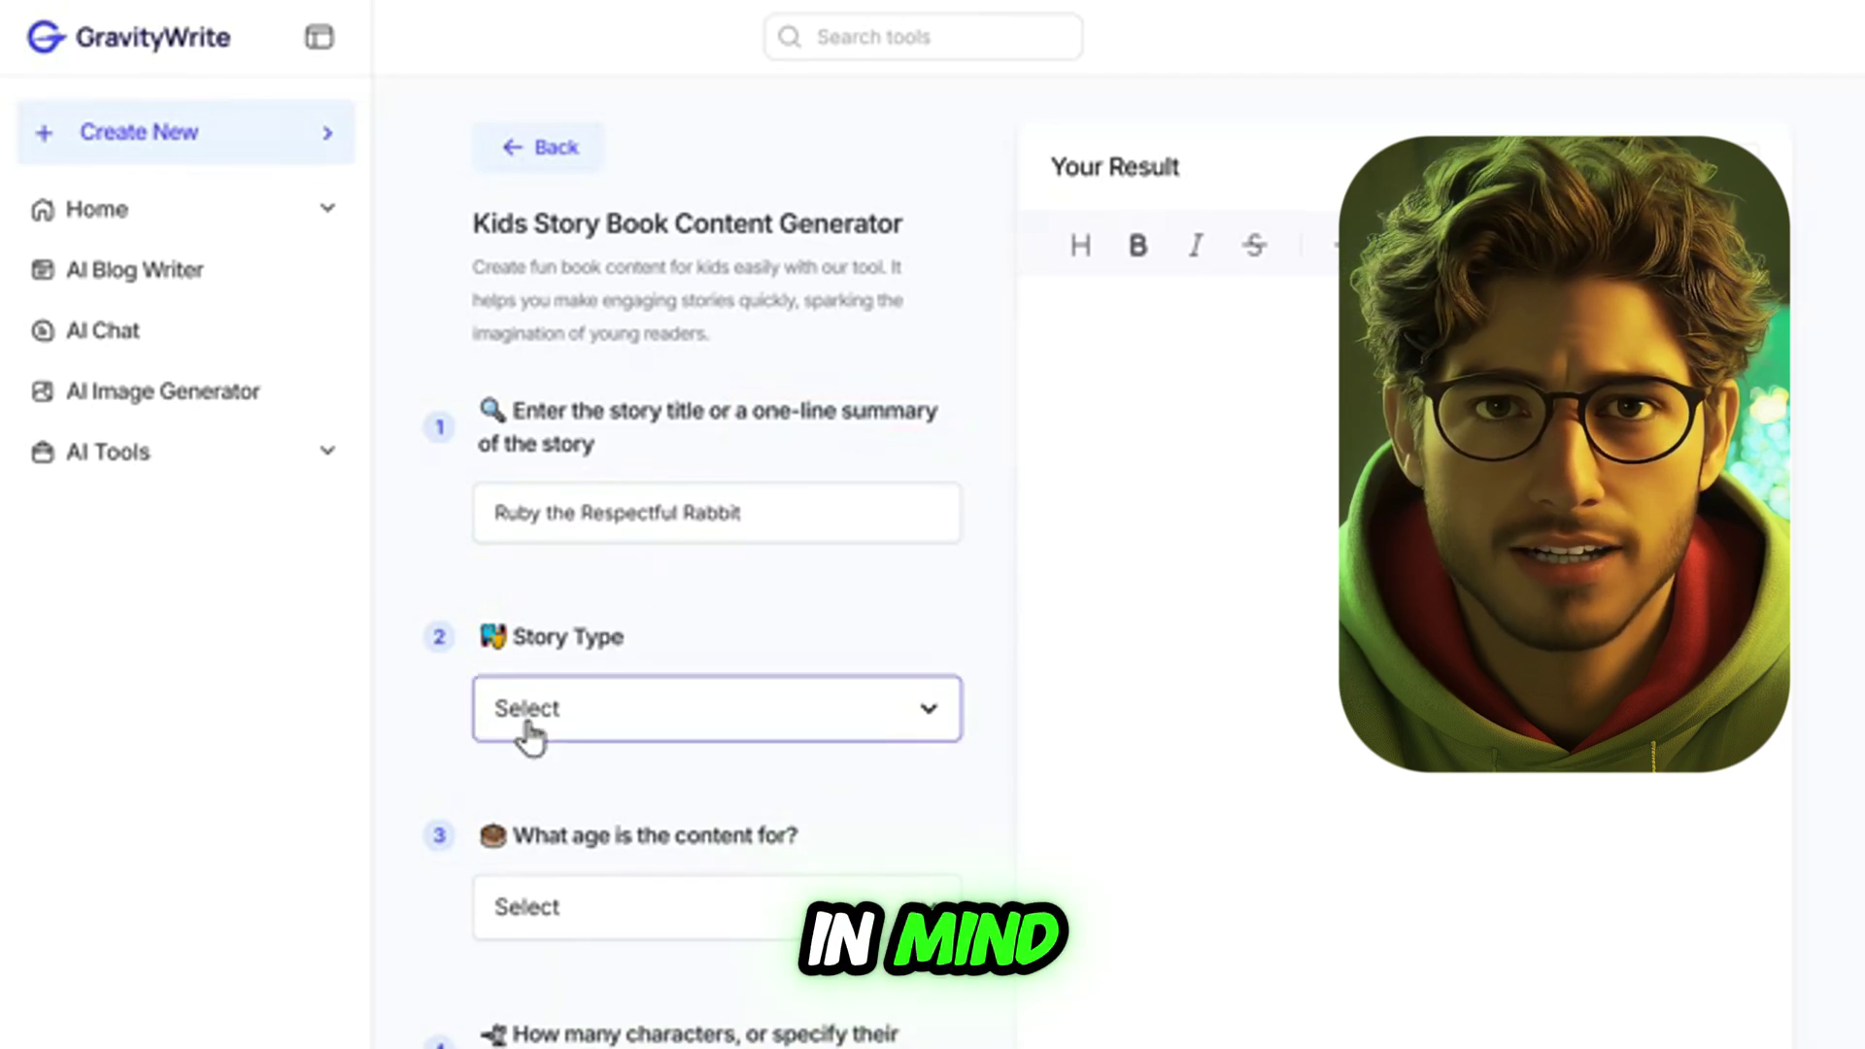
left_click(528, 723)
left_click(525, 772)
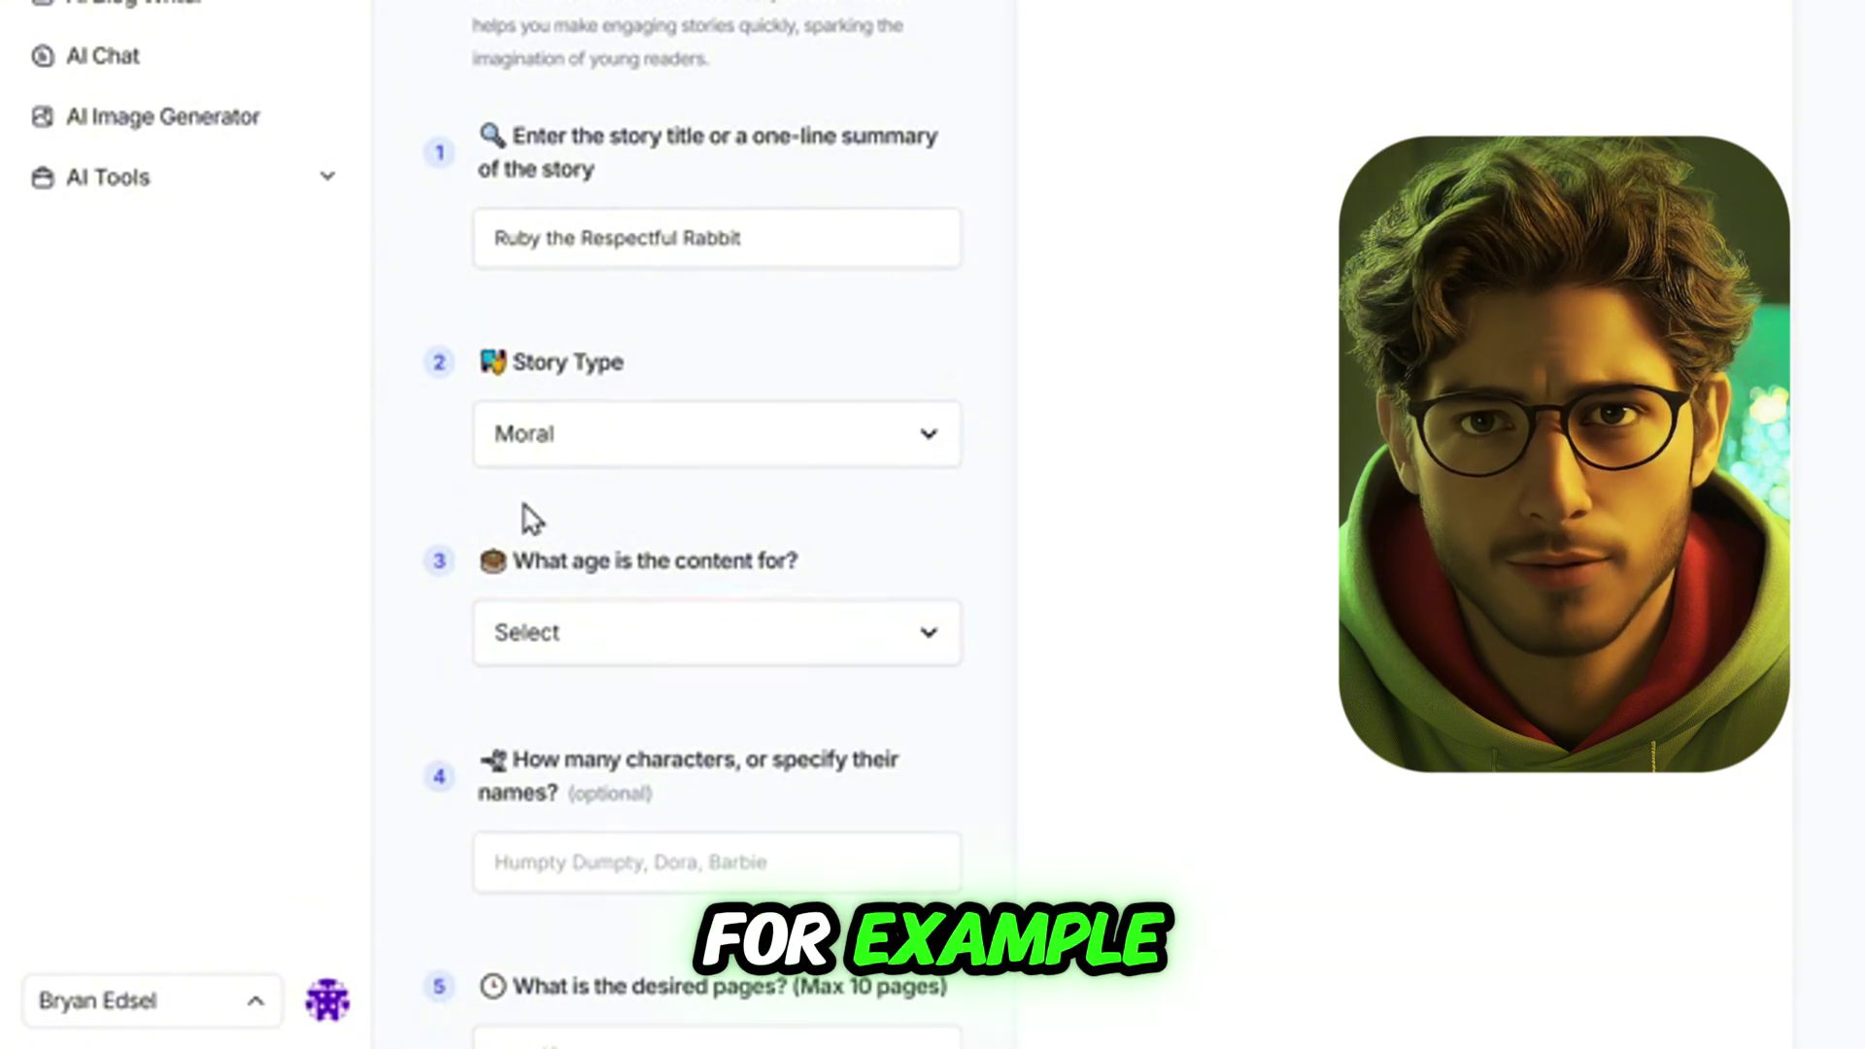
Set the reader age to Early Readers (5 to 7 Years) and the length to 10 Pages.
left_click(517, 649)
left_click(521, 756)
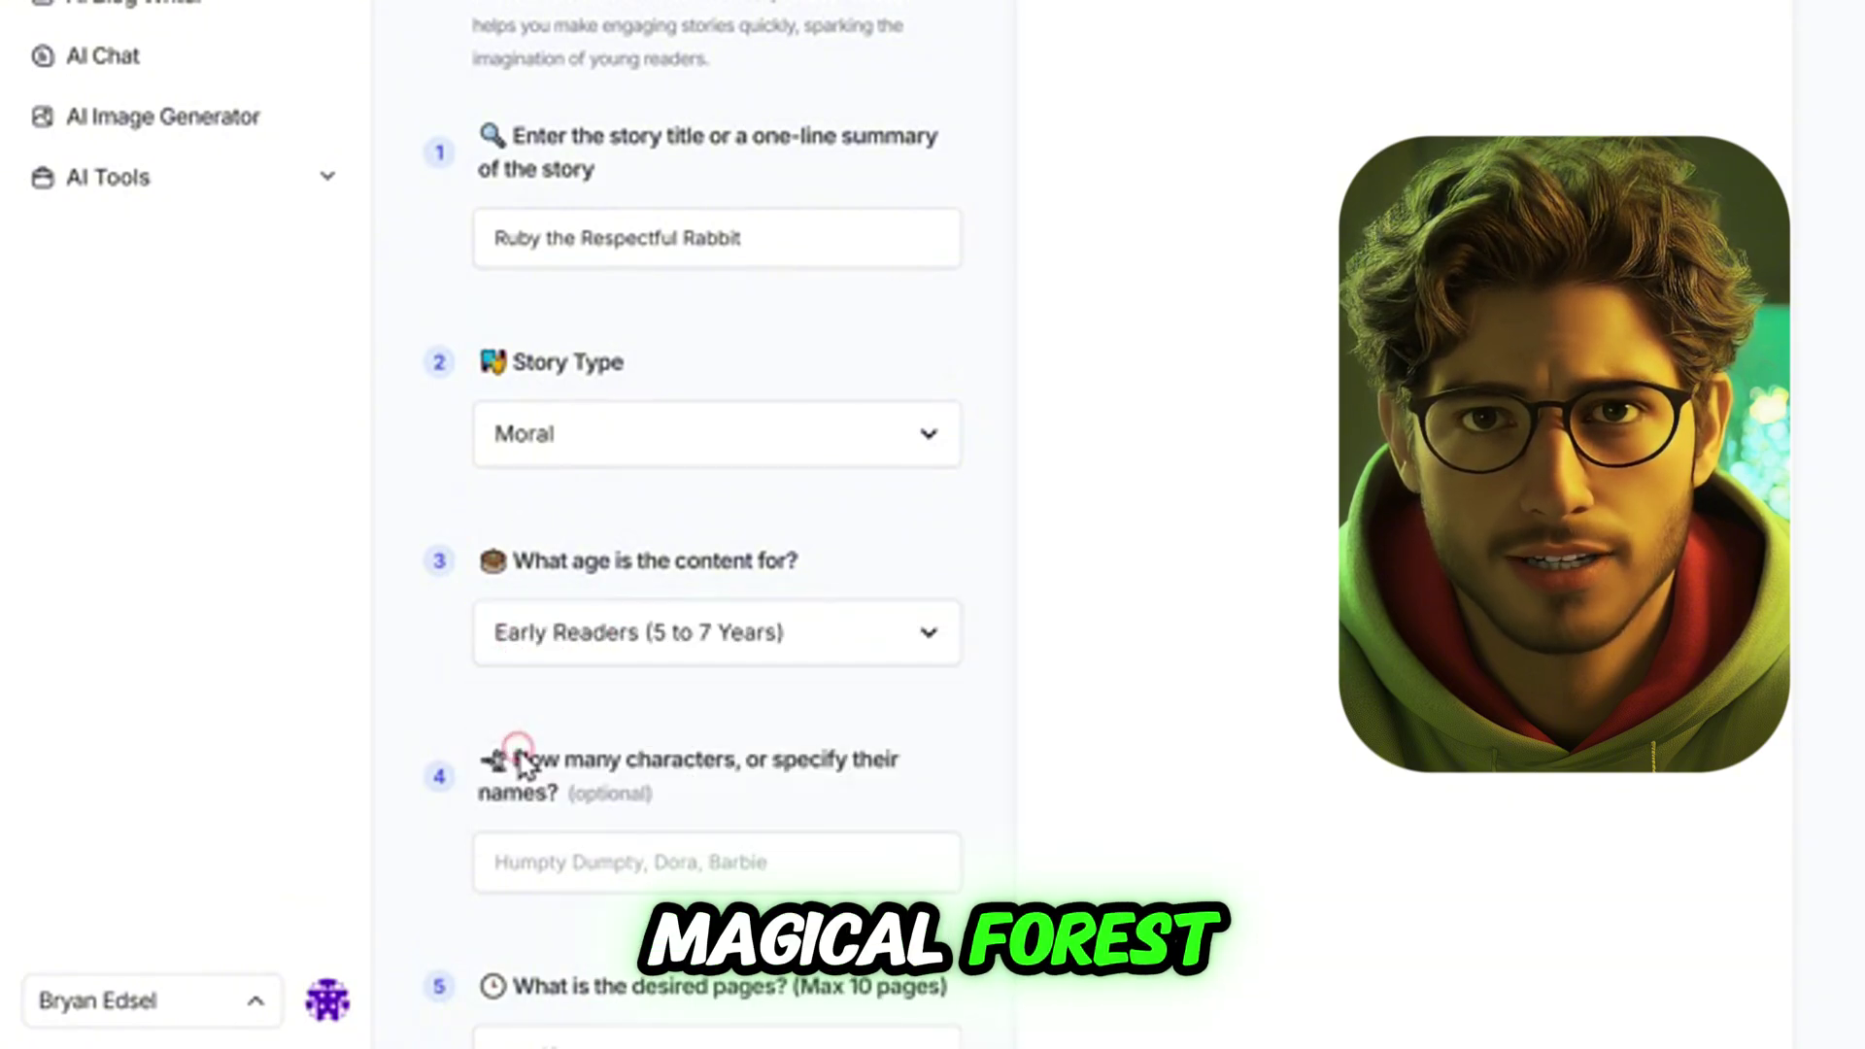
scroll(520, 762, "down", 3)
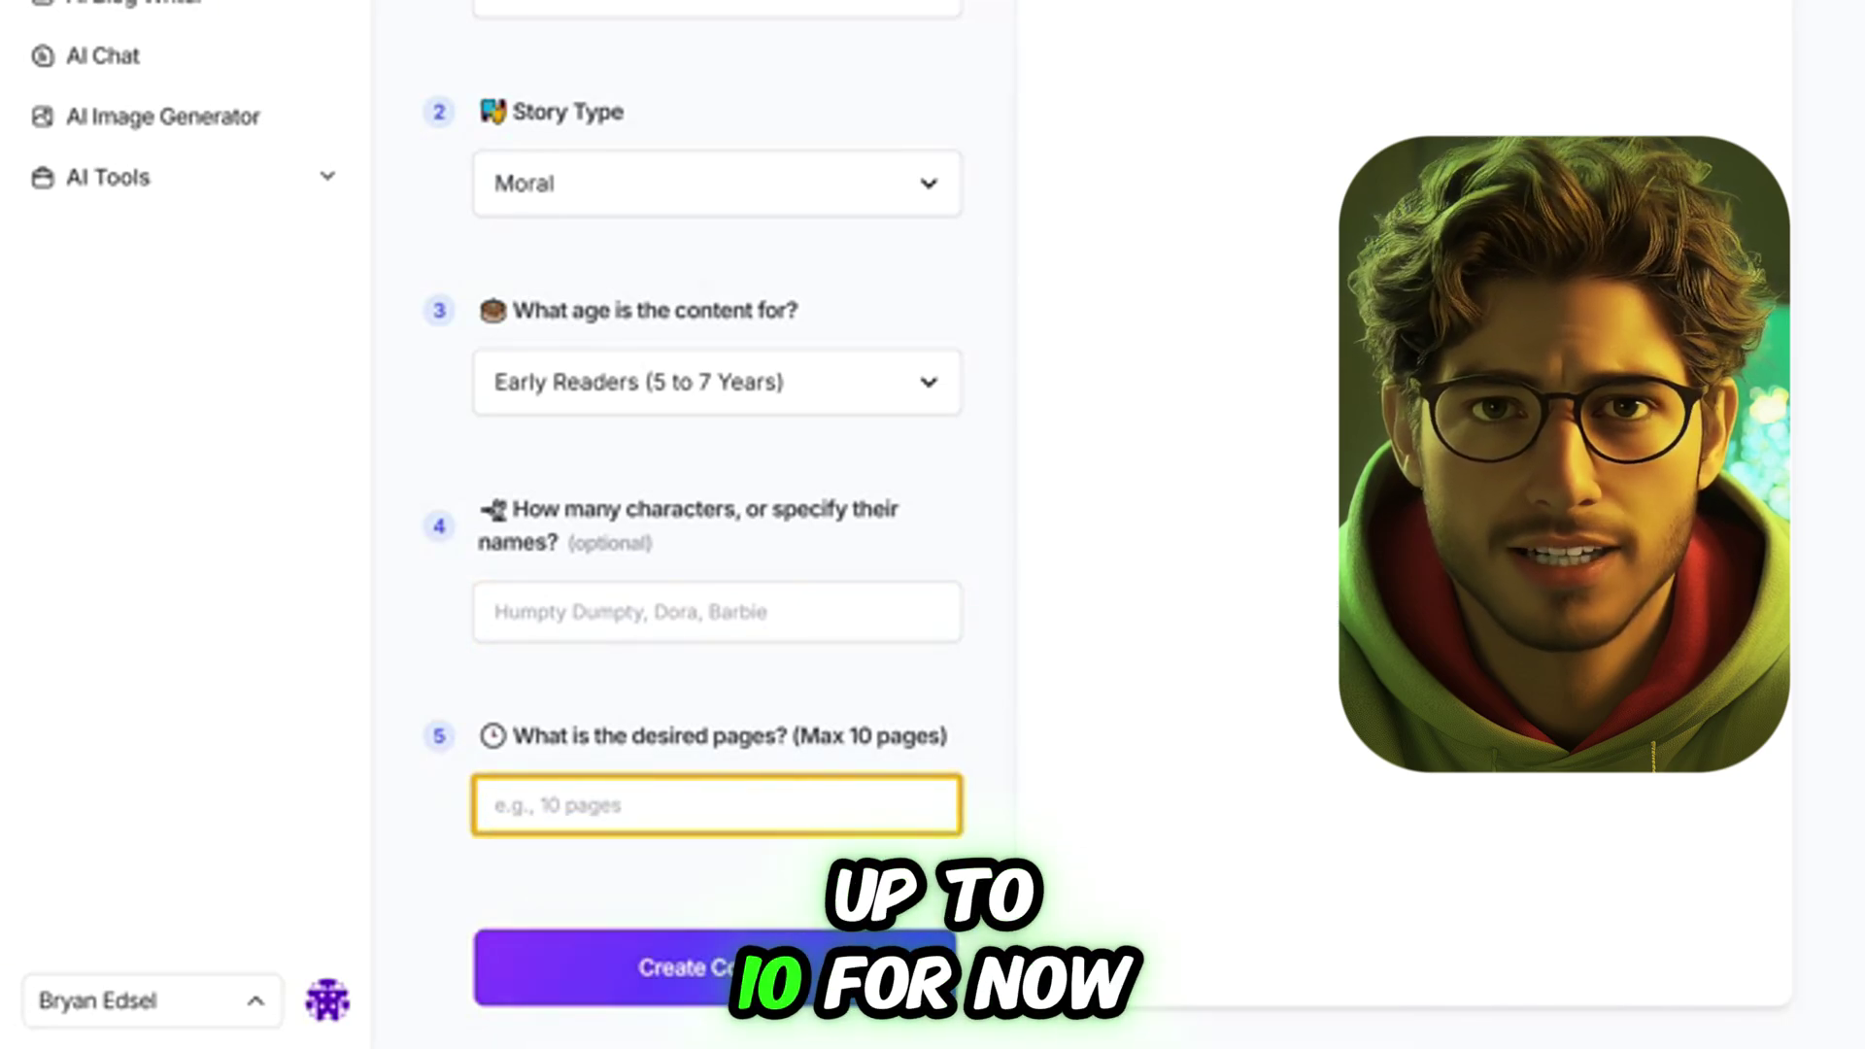
left_click(530, 808)
type("10")
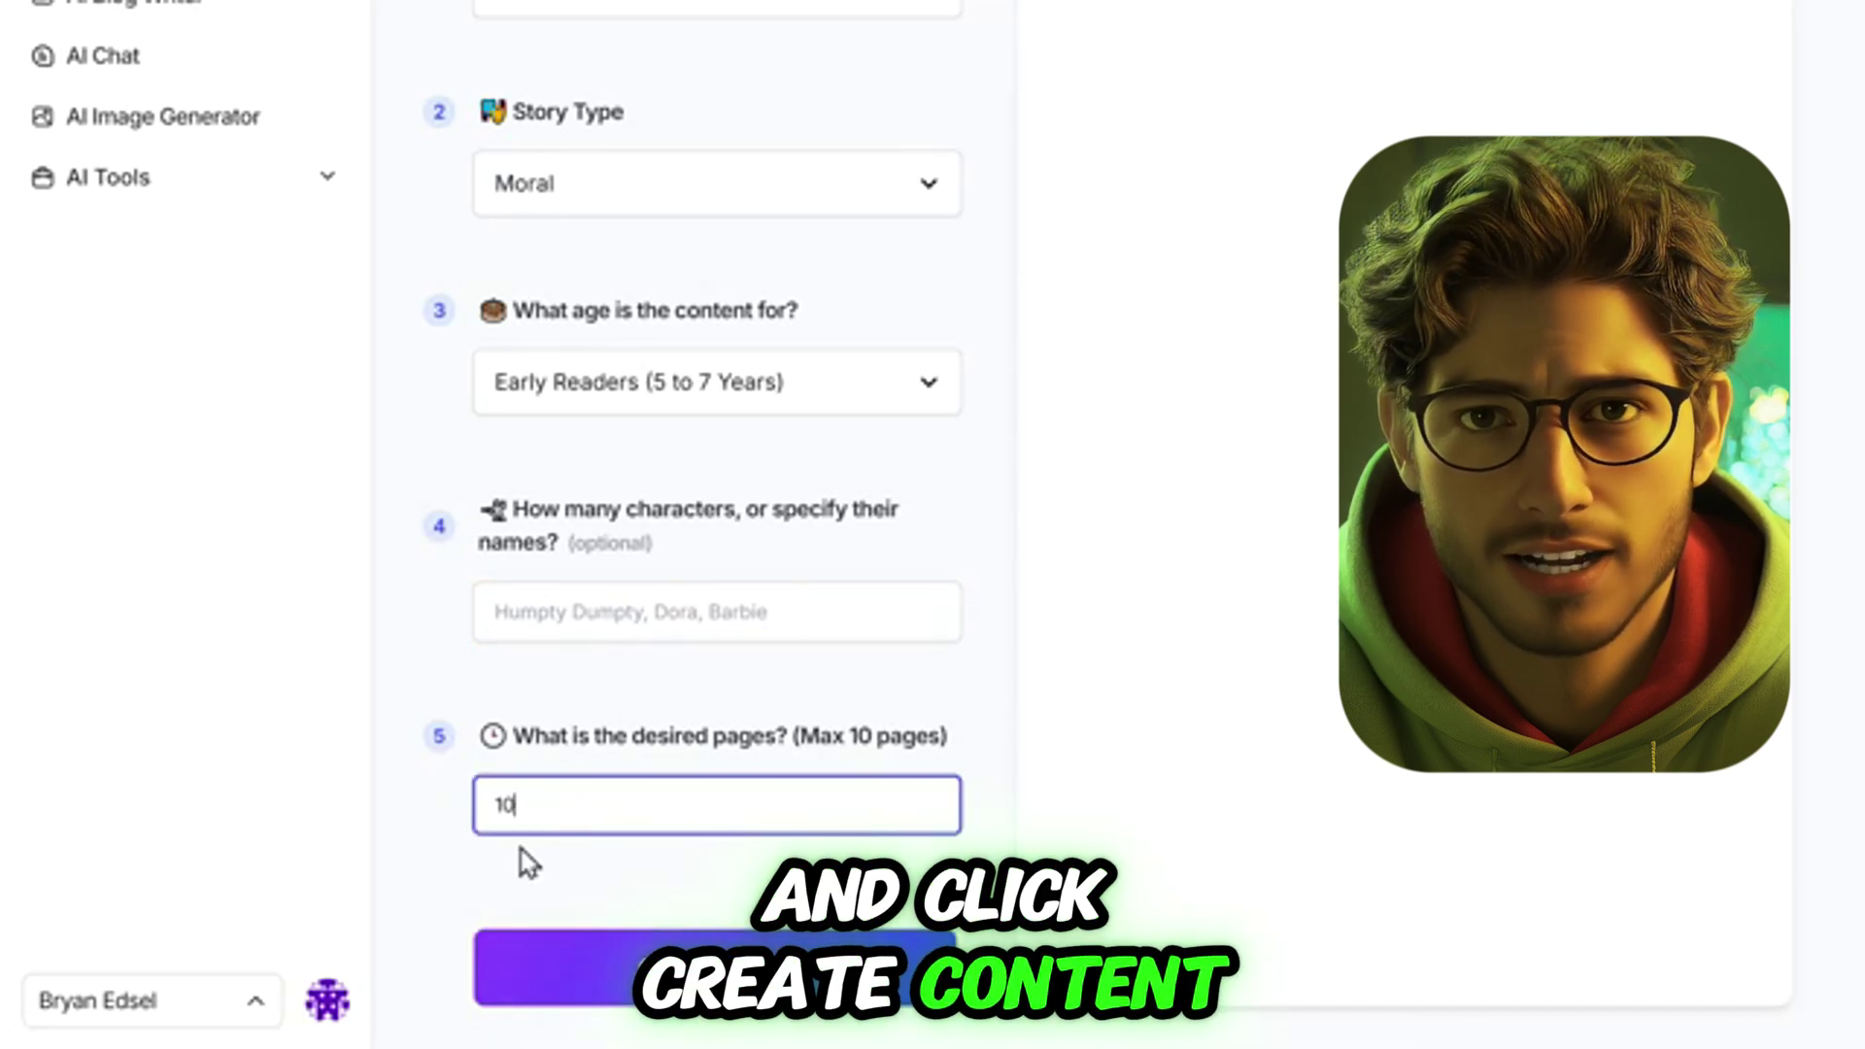
type(" Pages")
left_click(529, 863)
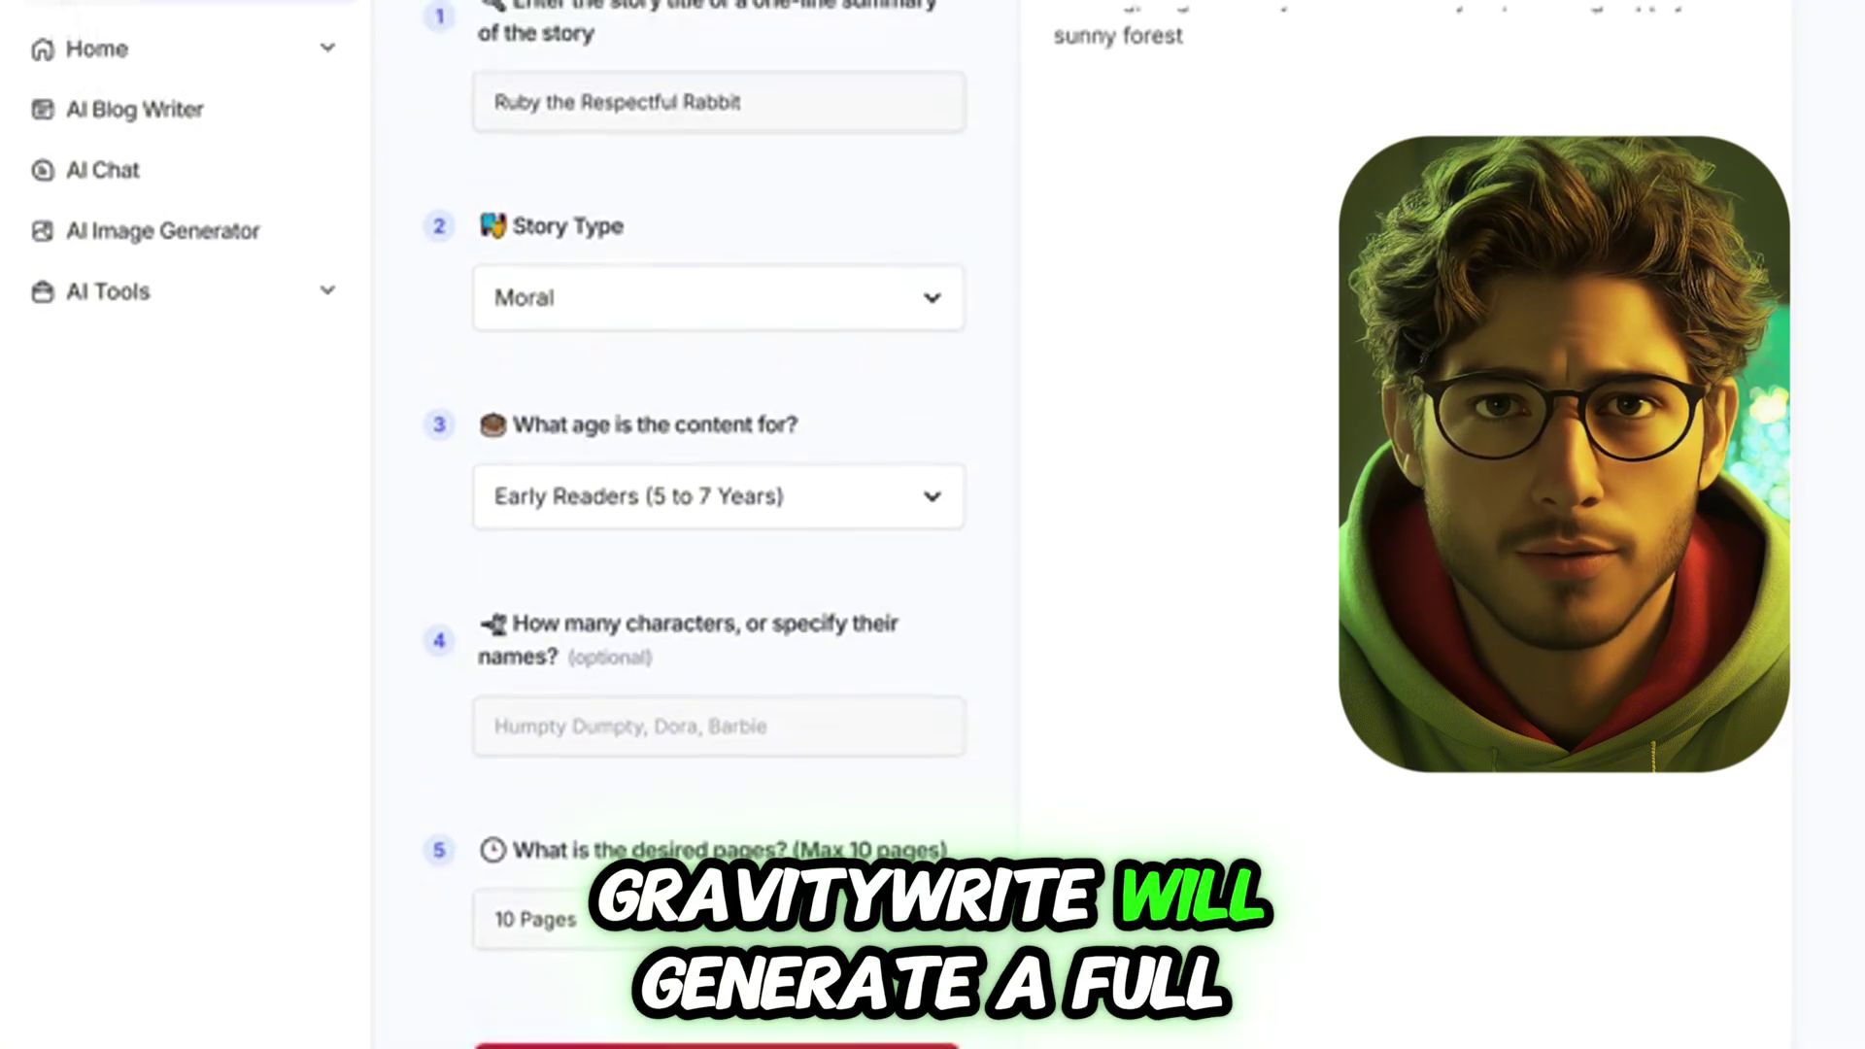
scroll(719, 582, "up", 2)
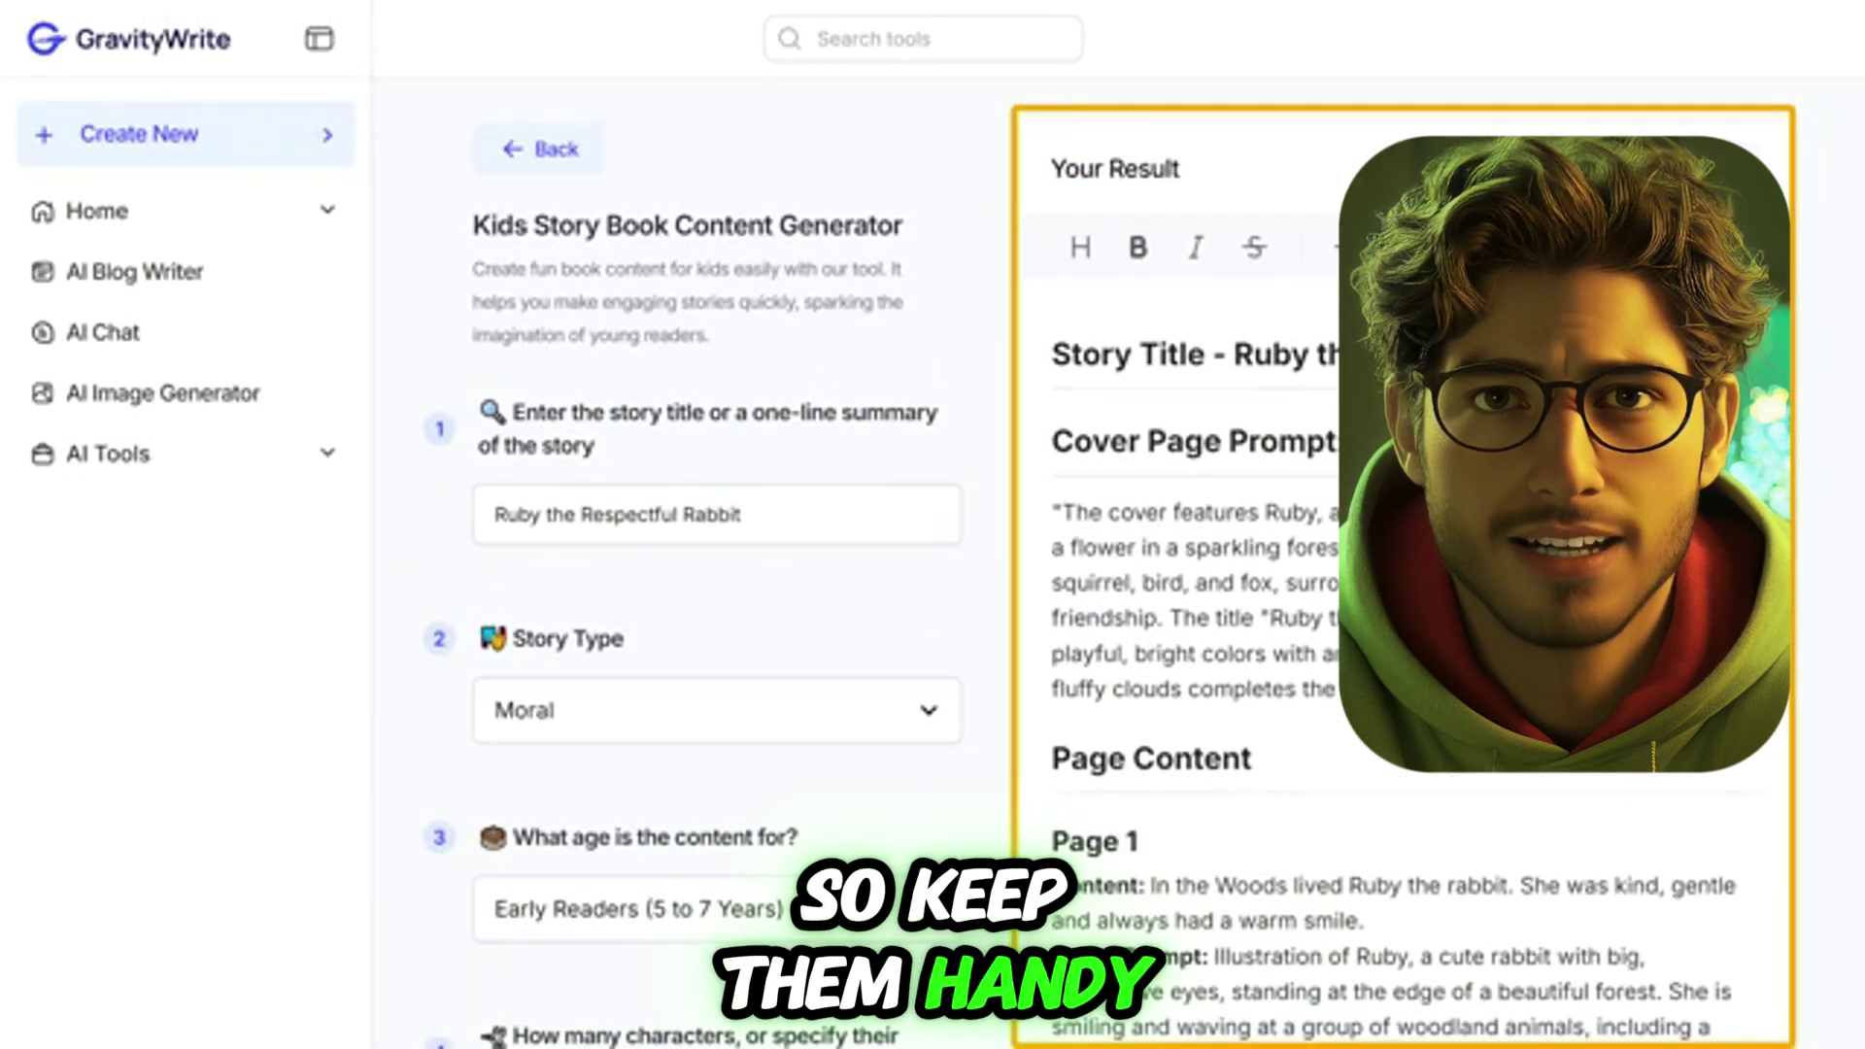
Copy the generated story's Cover Page Prompt and carry it over to the Image Generator.
left_click(500, 37)
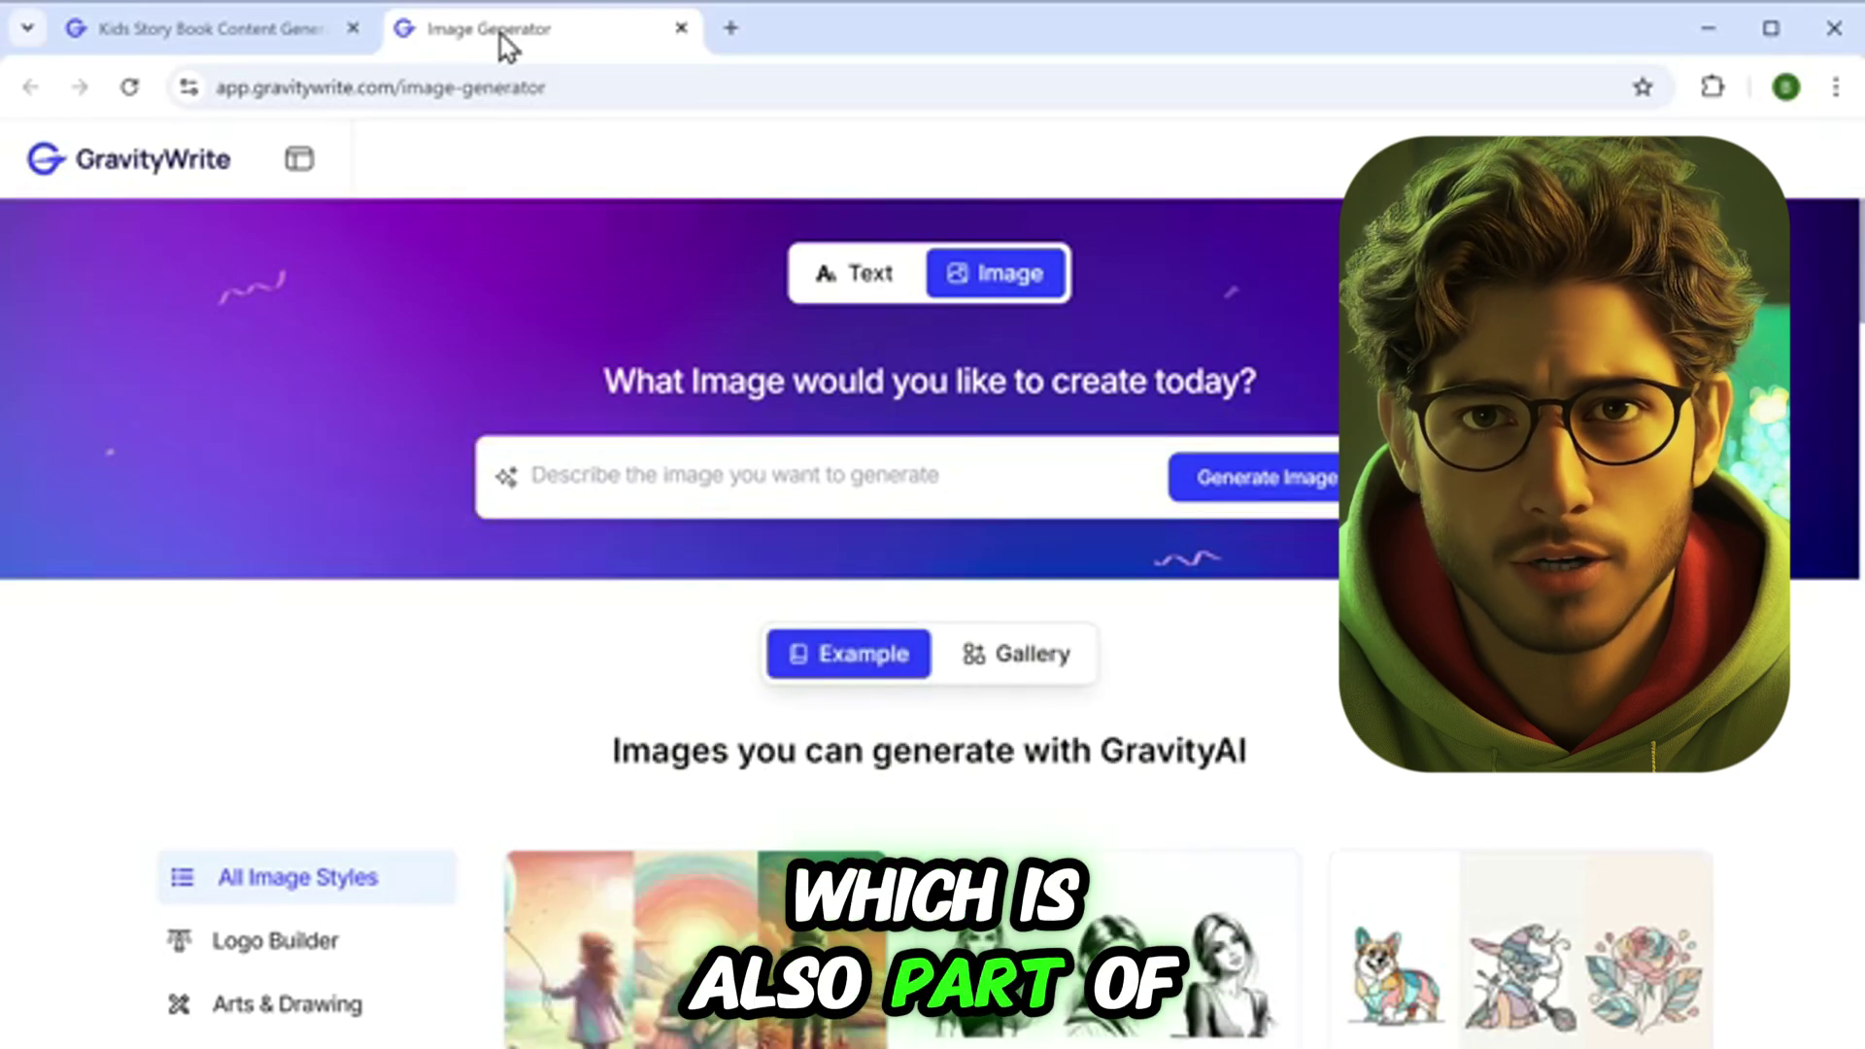
left_click(236, 31)
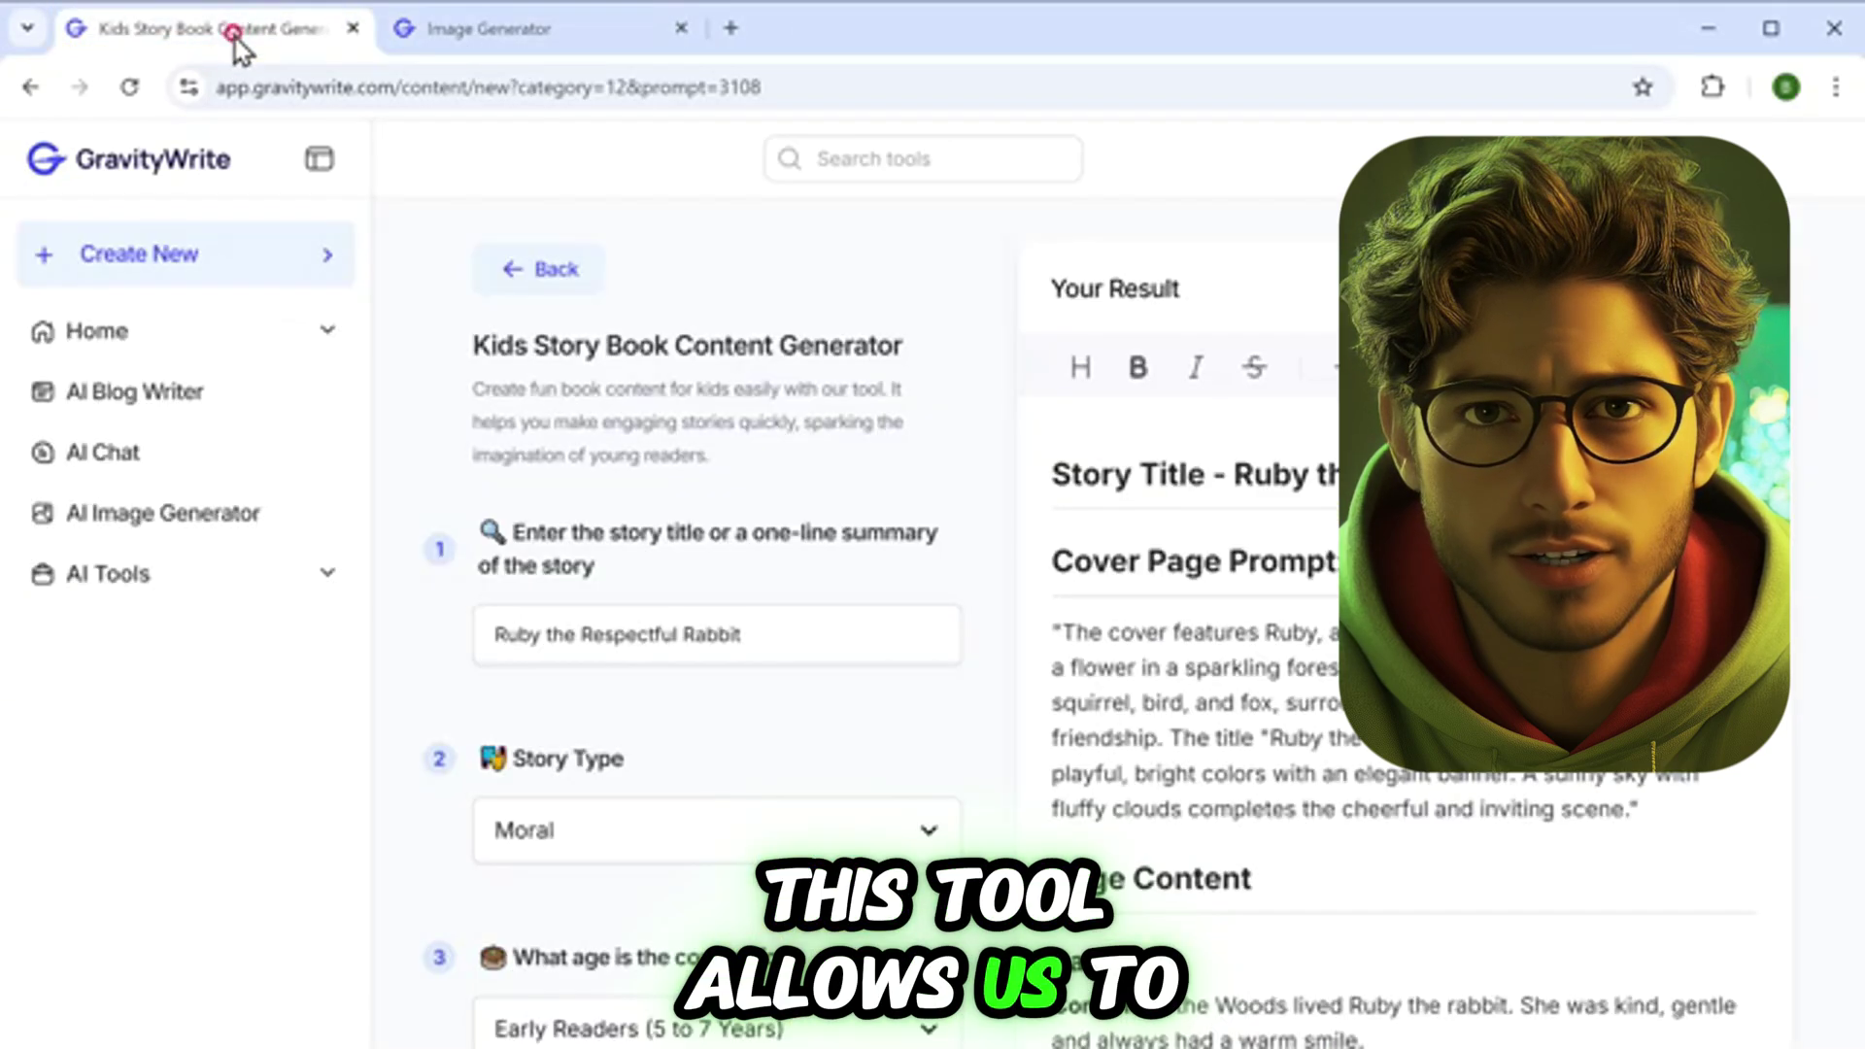
left_click_drag(1061, 633, 1636, 811)
right_click(1636, 814)
left_click(1098, 304)
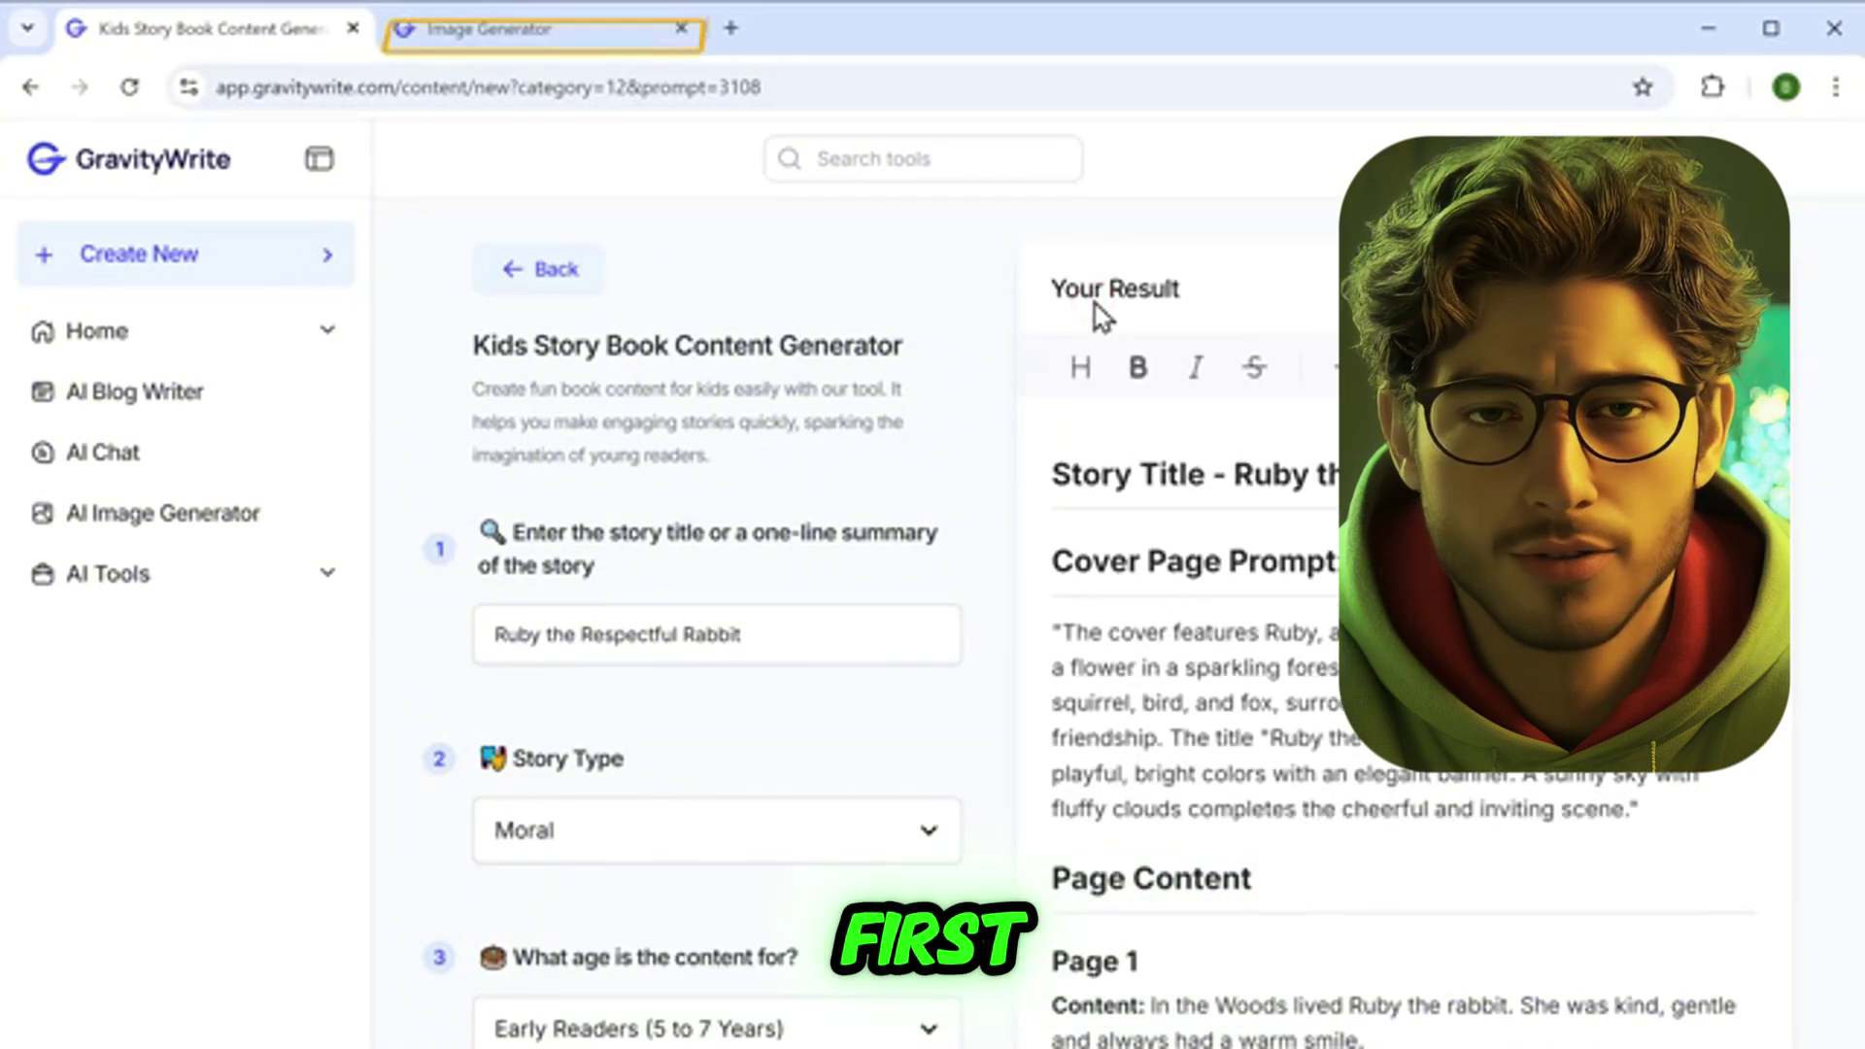
left_click(507, 39)
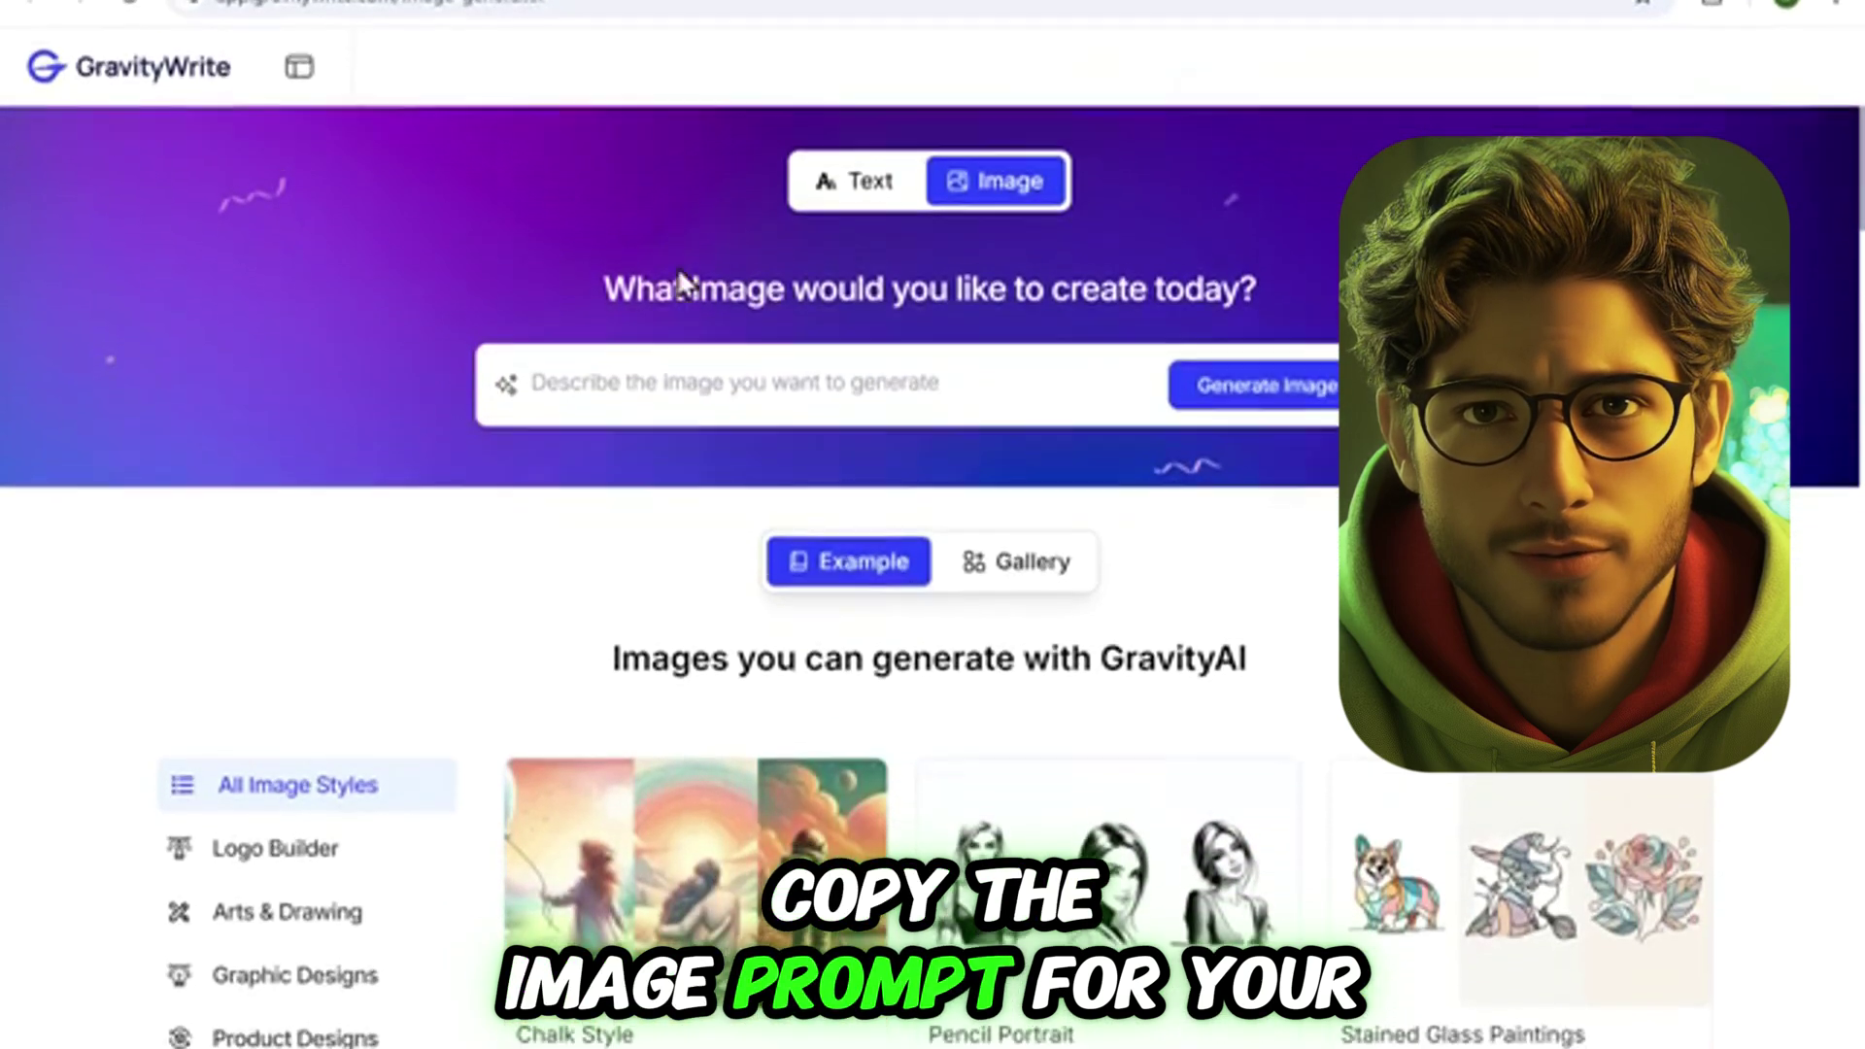
right_click(744, 470)
Paste the cover prompt, generate a Natural-style HD cover image, and download it.
left_click(789, 667)
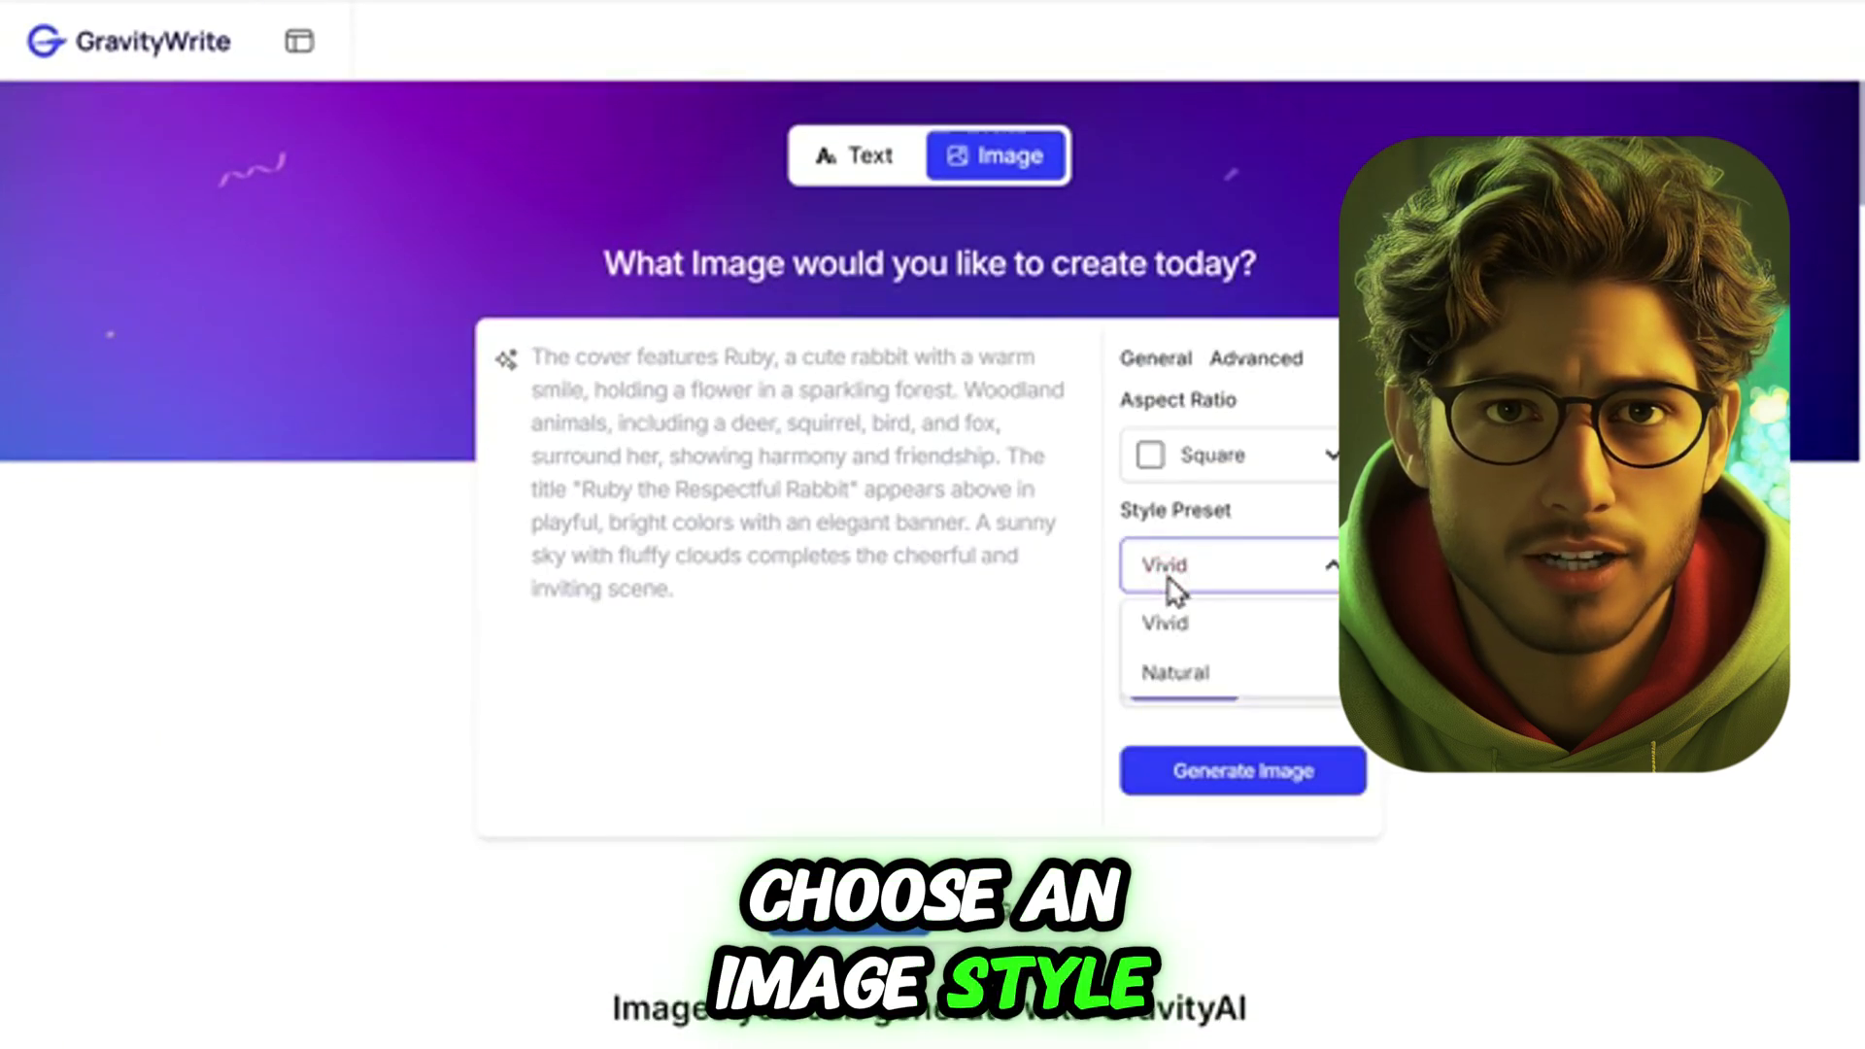
left_click(1174, 678)
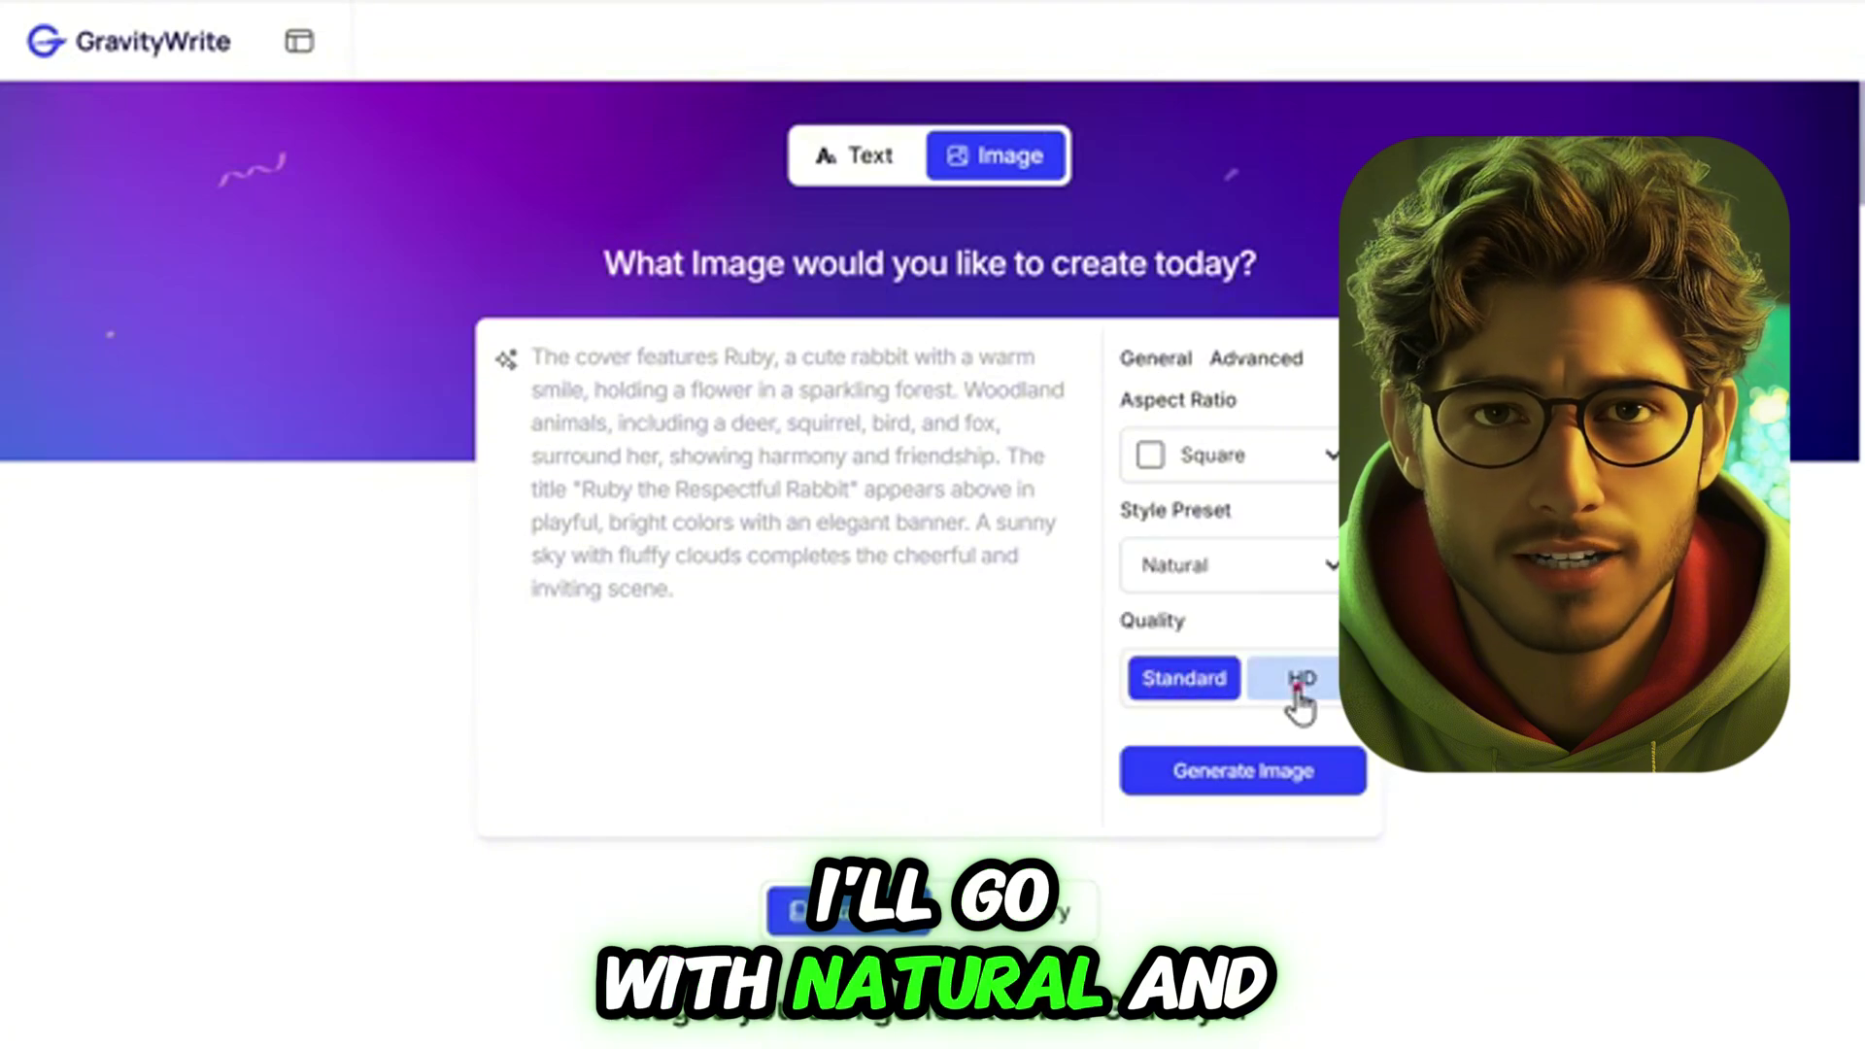
left_click(1241, 774)
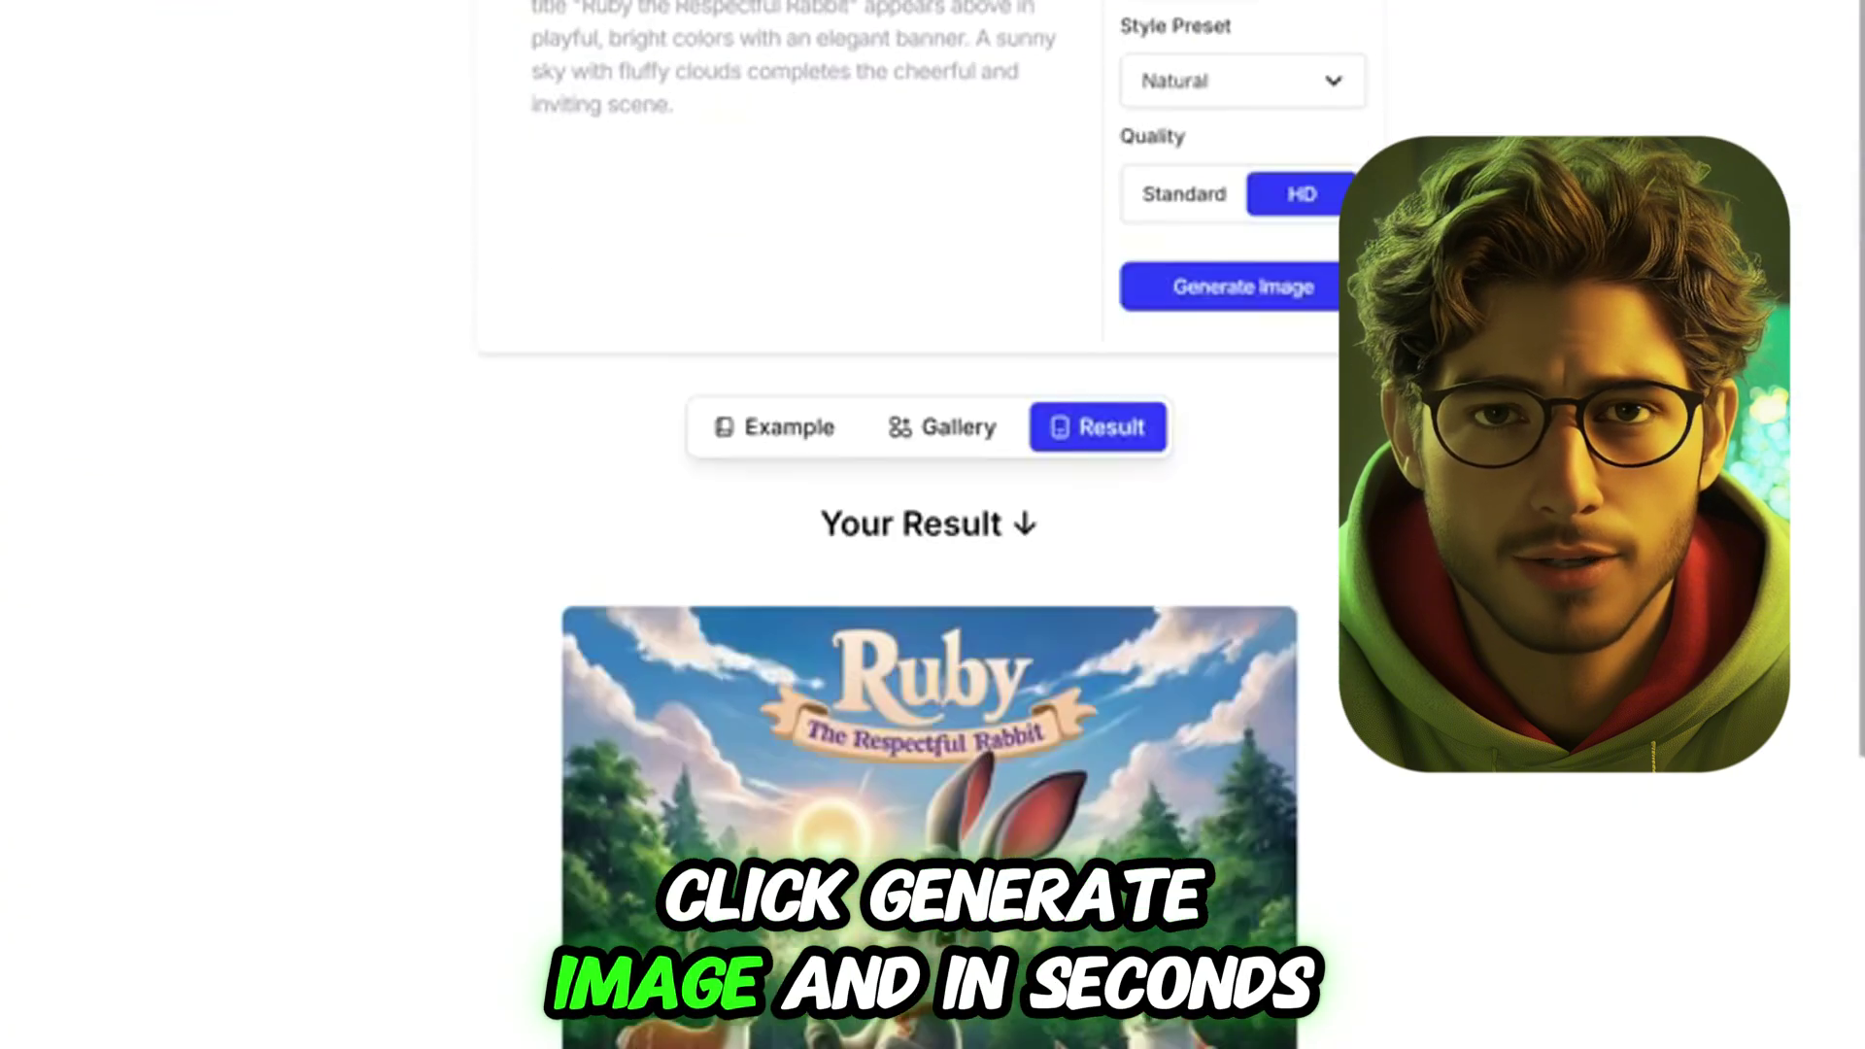
scroll(1227, 498, "down", 5)
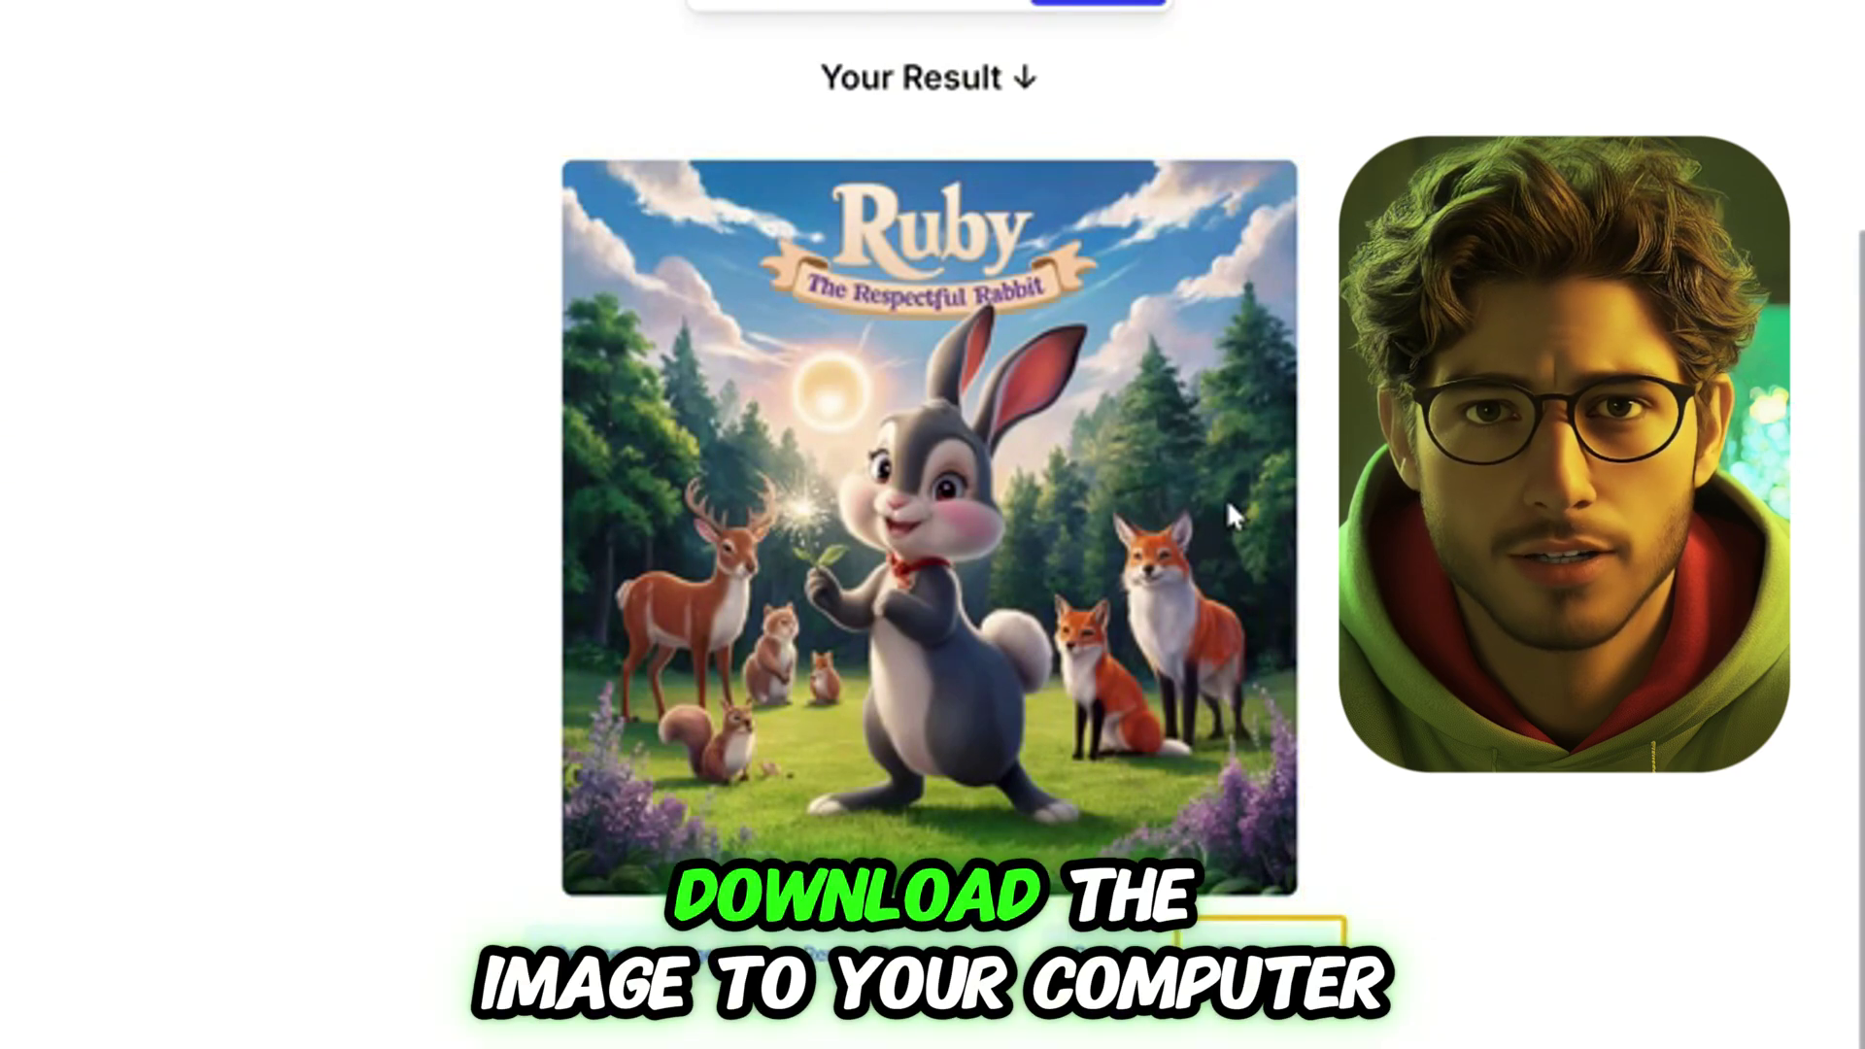
left_click(1260, 947)
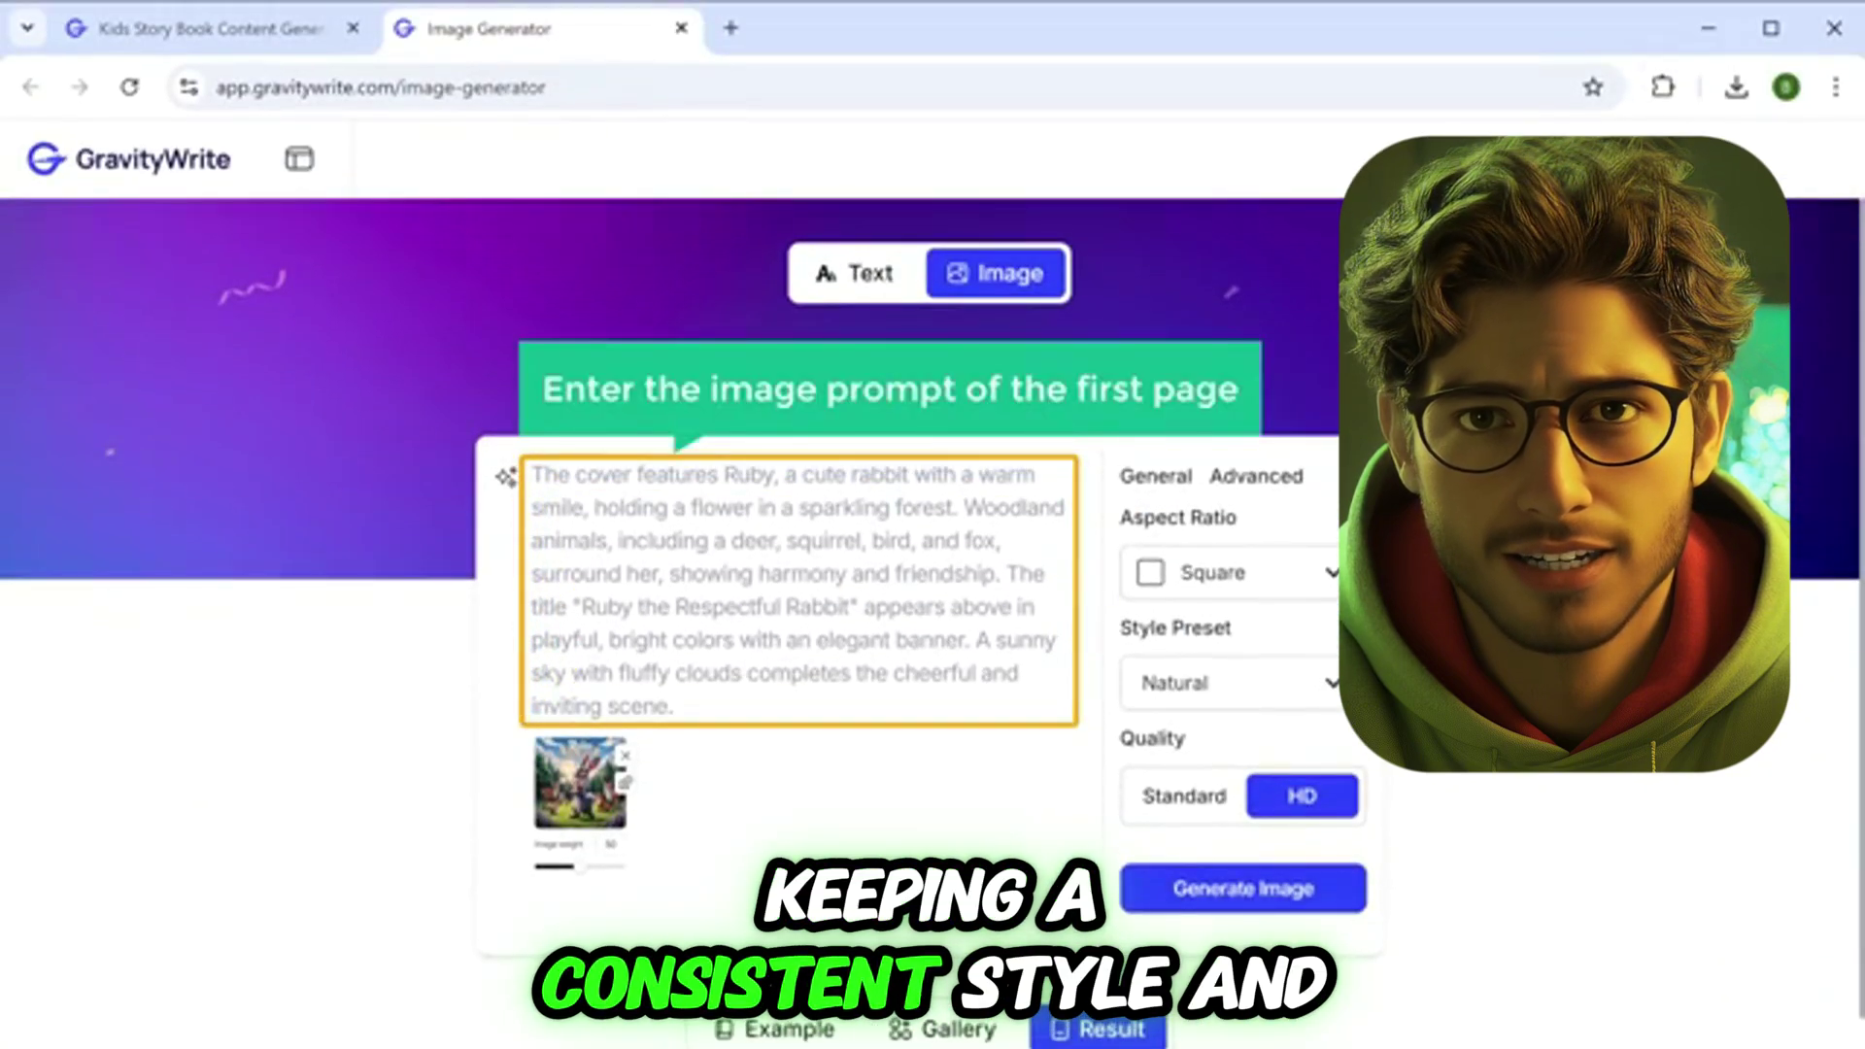
Replace the prompt with the Page 1 image prompt, generate Ruby waving at woodland animals, and download it.
left_click(146, 27)
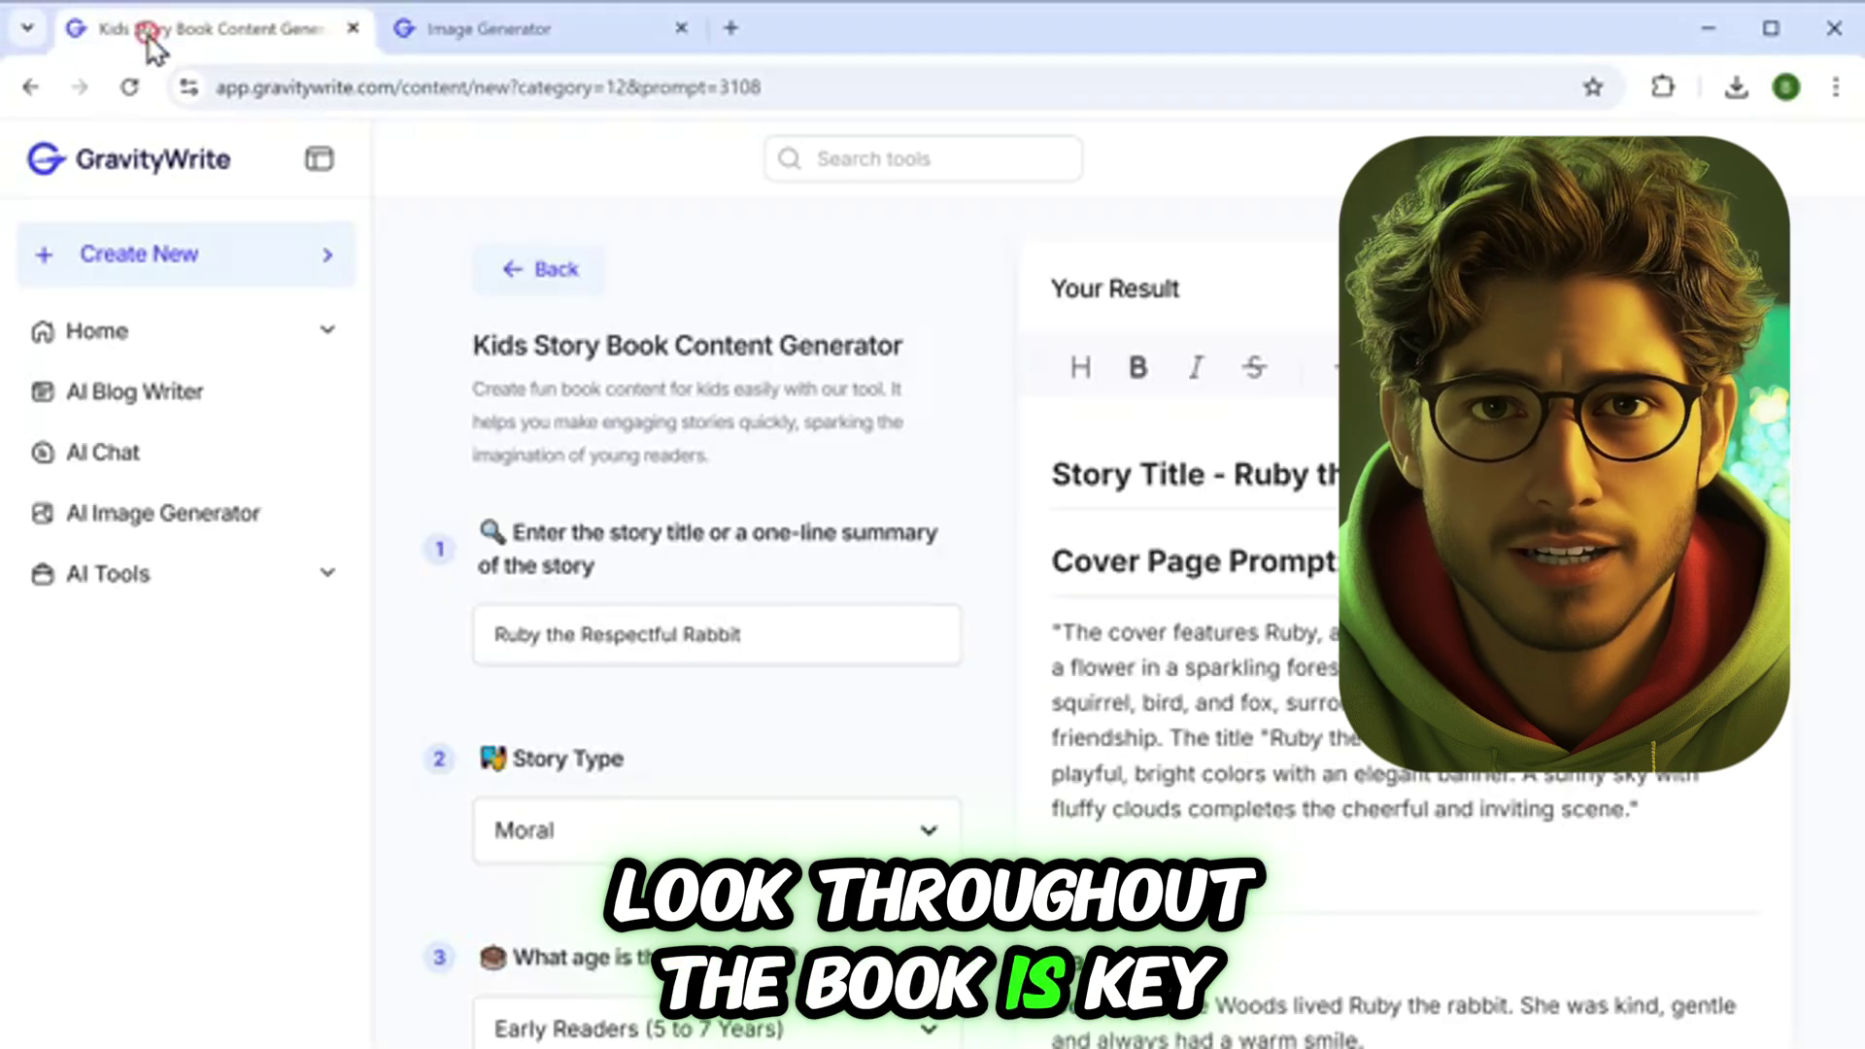
right_click(1216, 878)
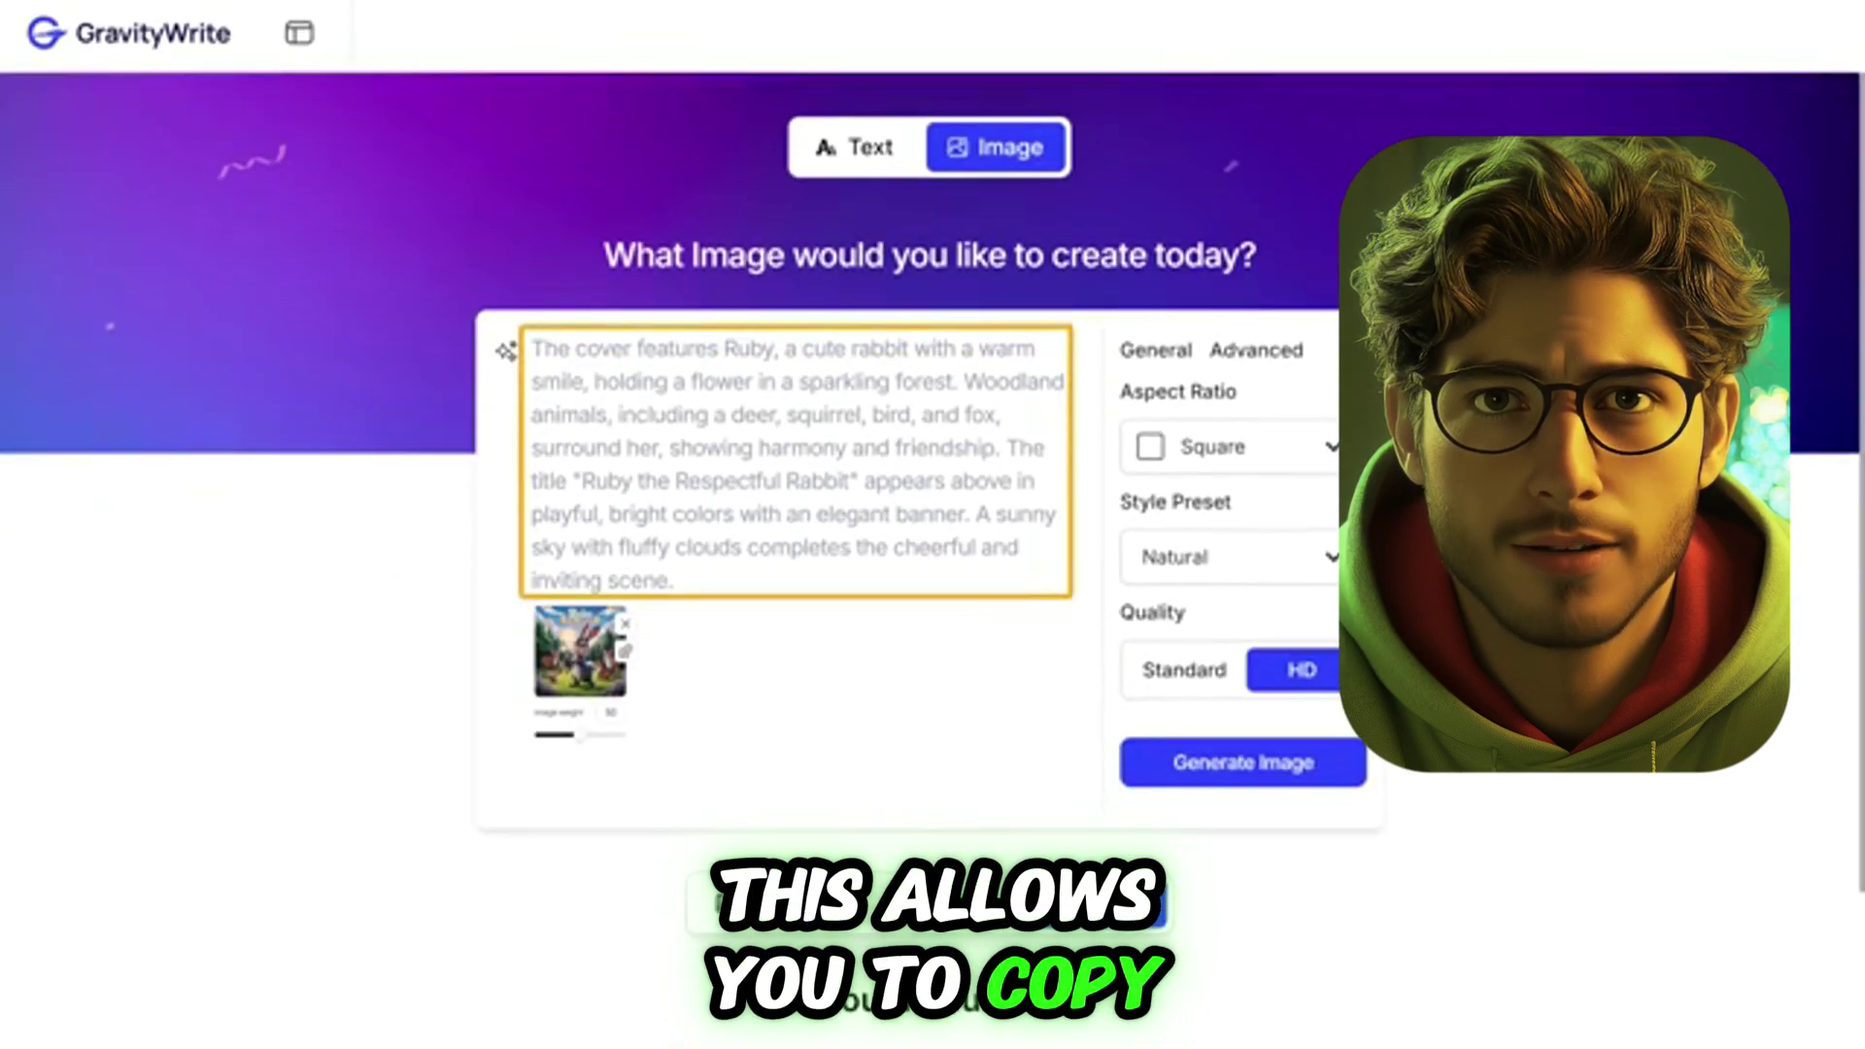
right_click(541, 388)
left_click(583, 568)
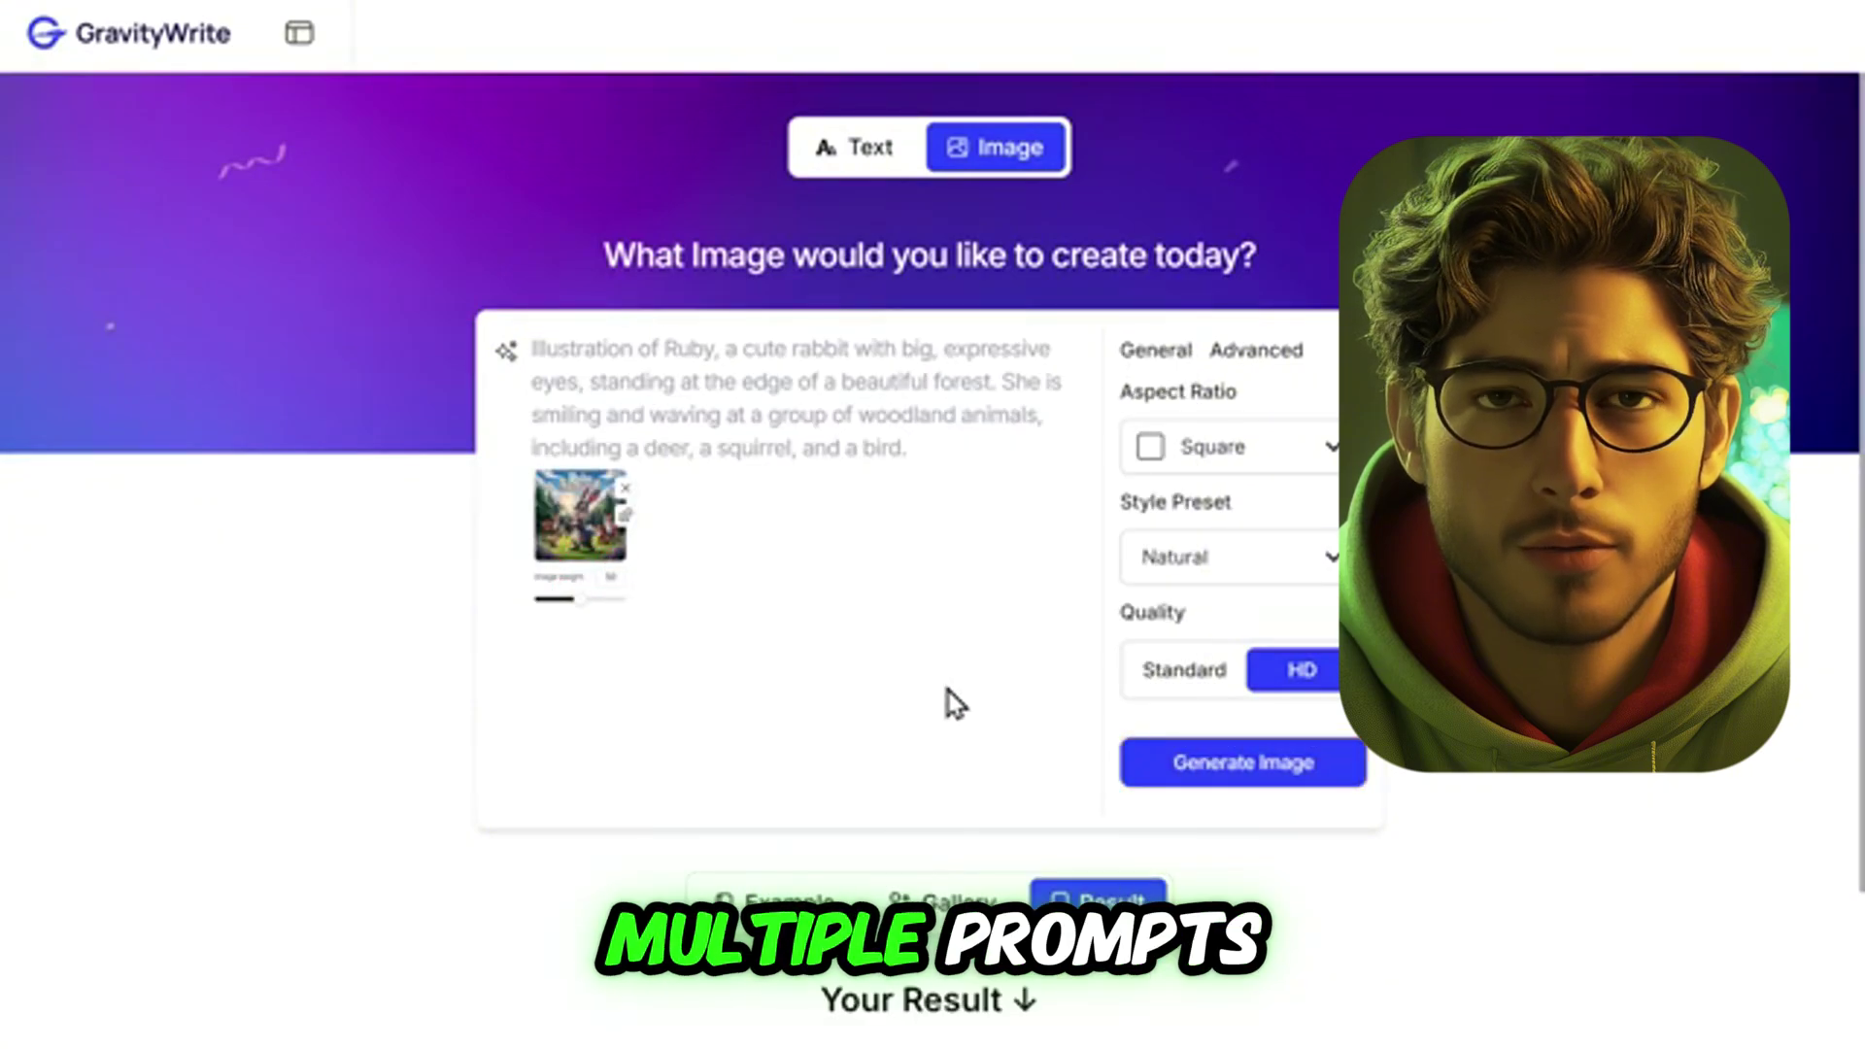
left_click(1197, 773)
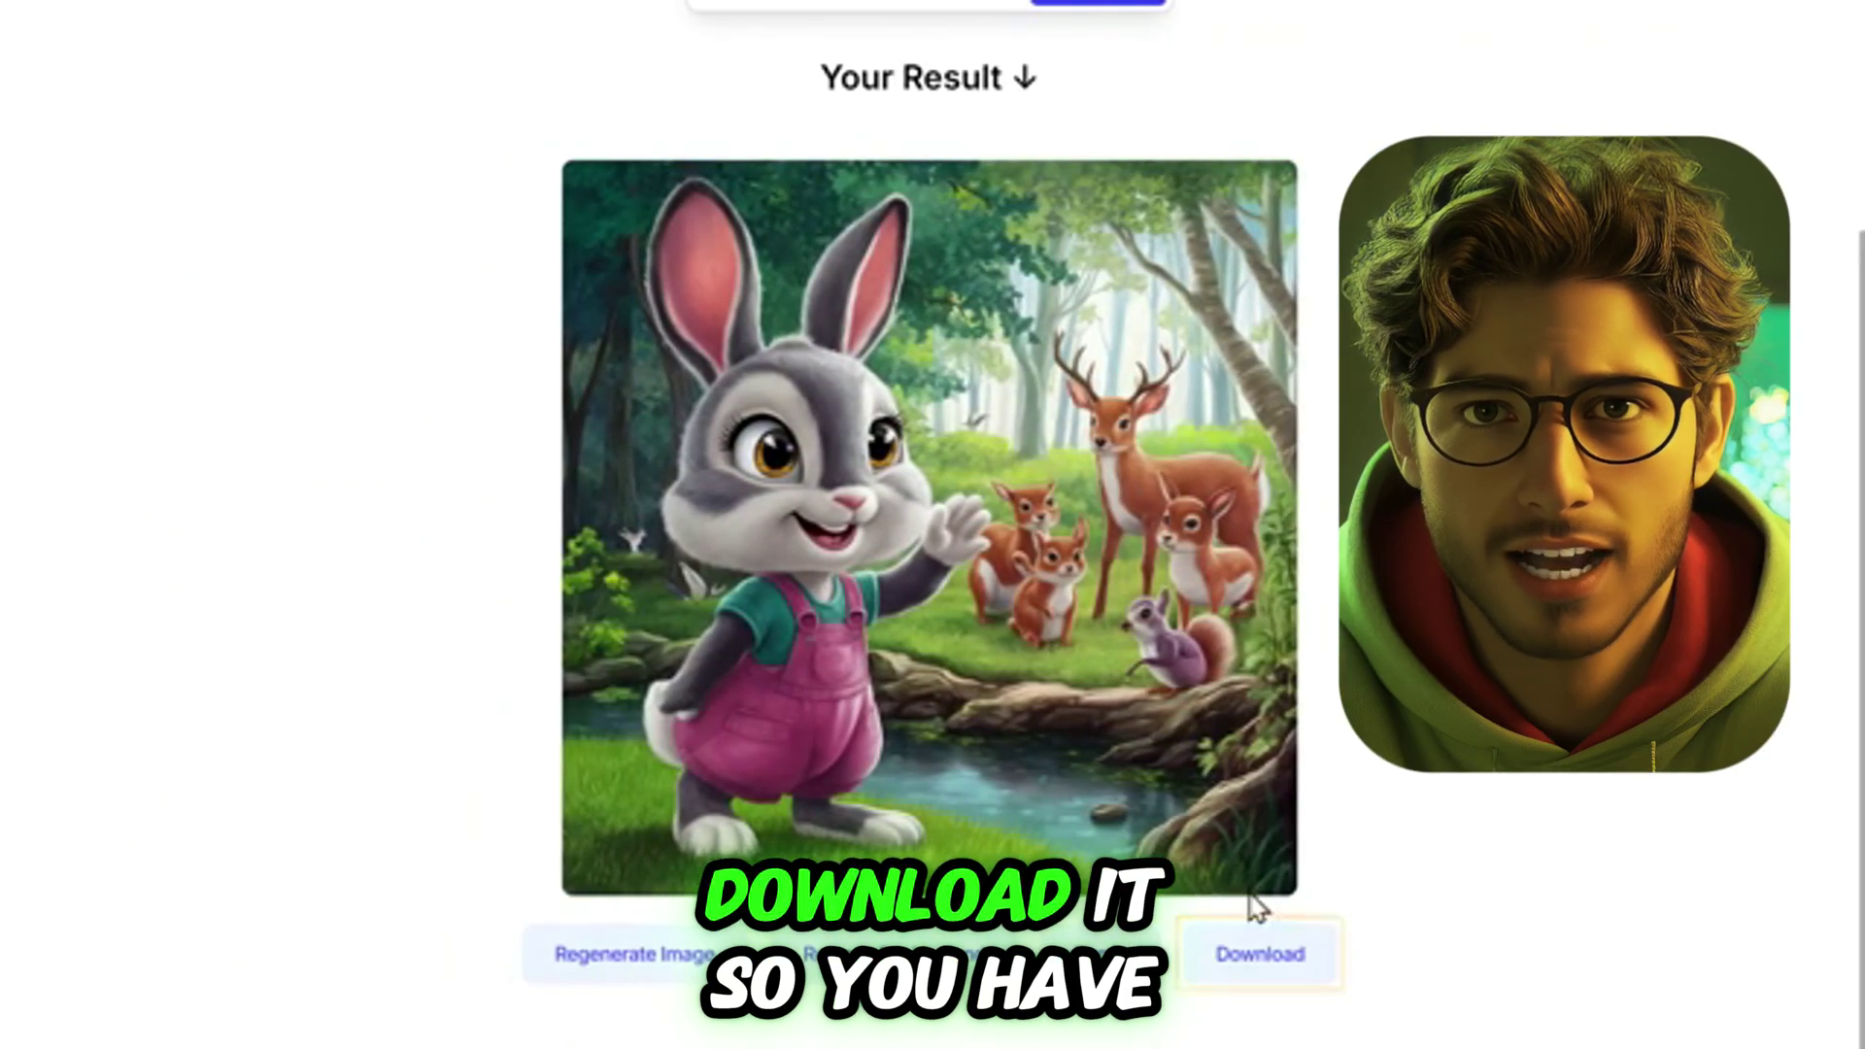
left_click(1259, 947)
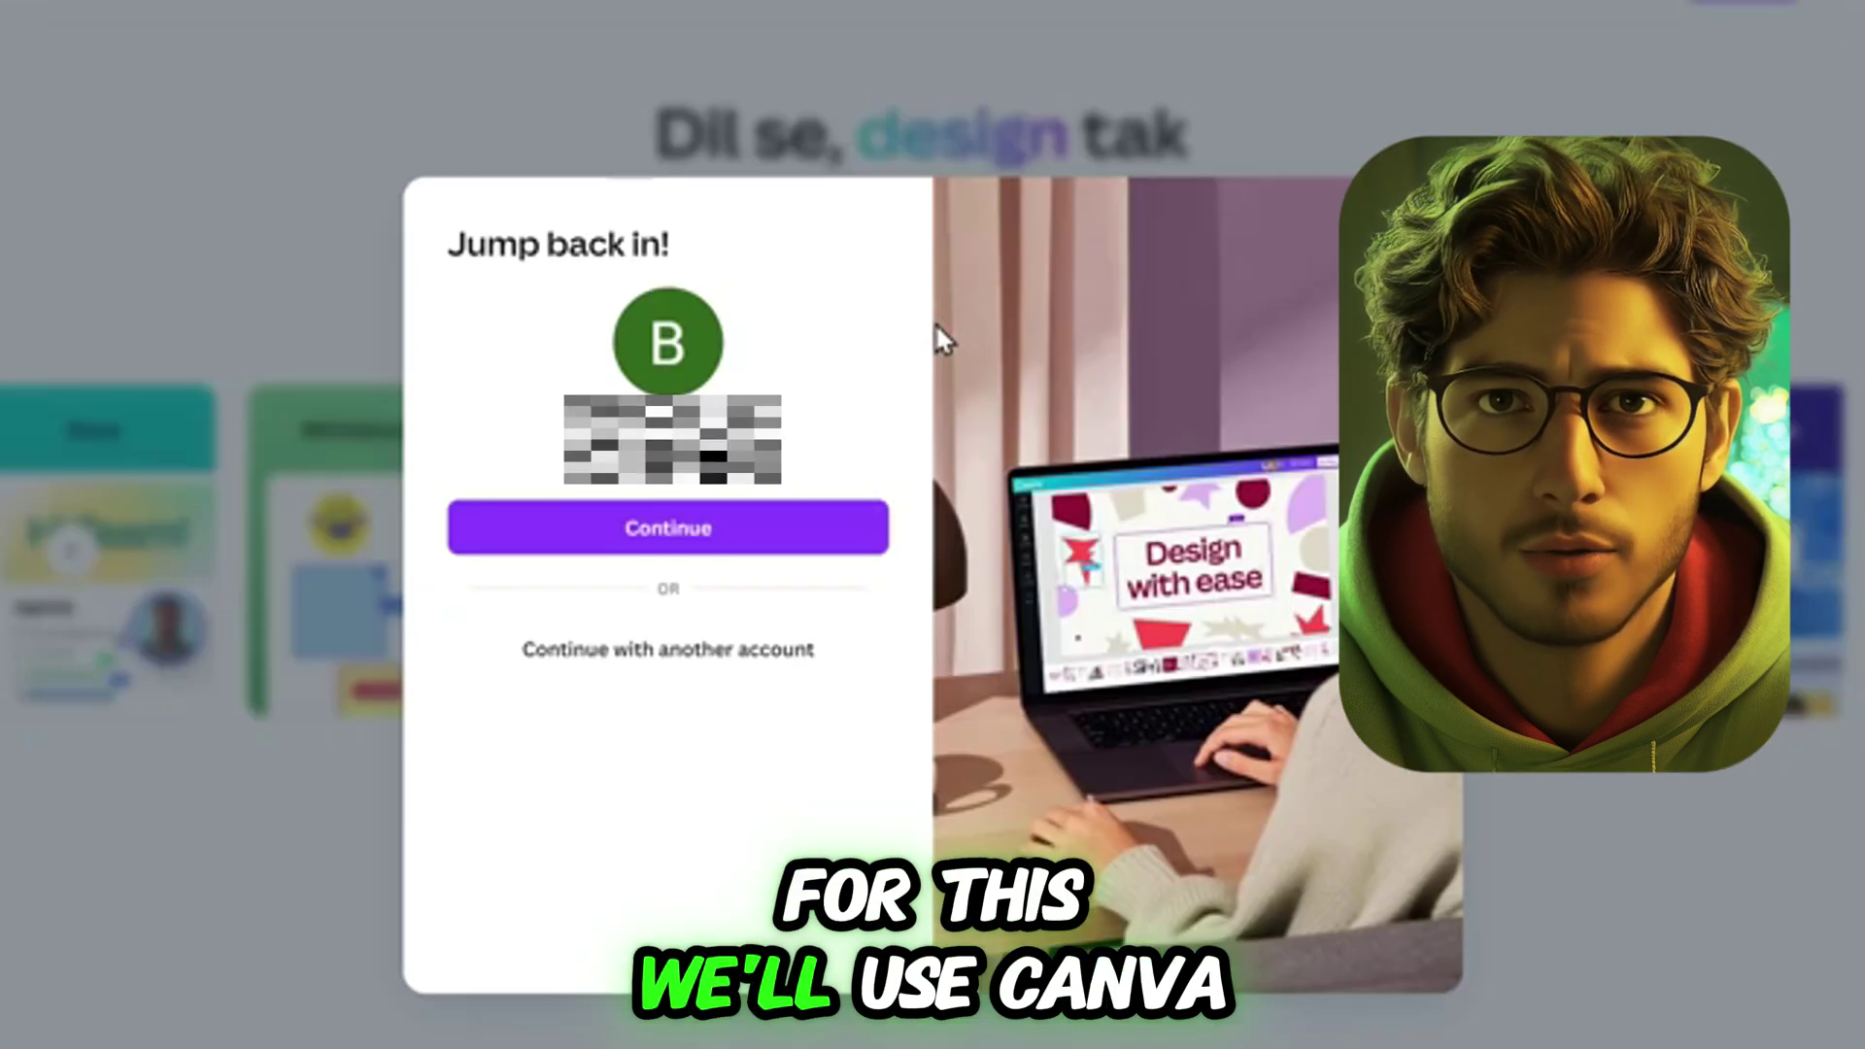
Sign in to Canva, search 'story Book', and create a blank Story Book design.
left_click(658, 540)
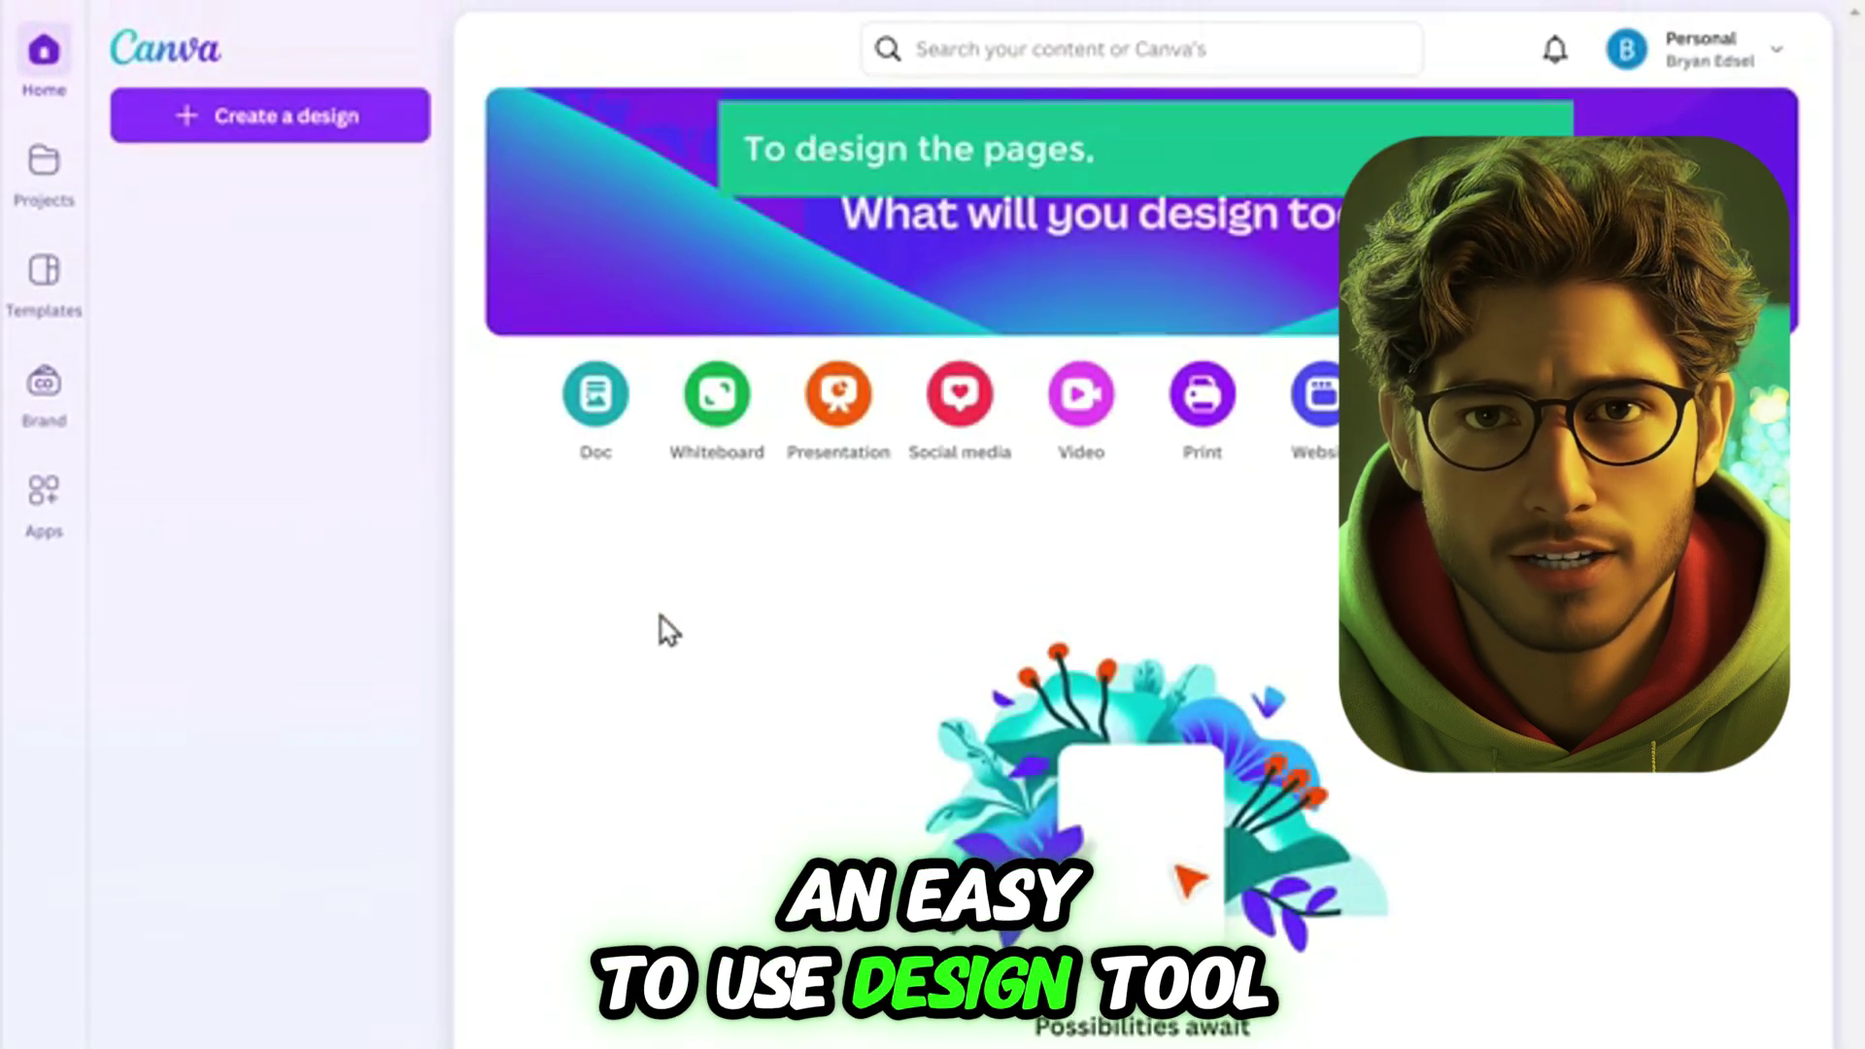
left_click(1203, 49)
type("story Book")
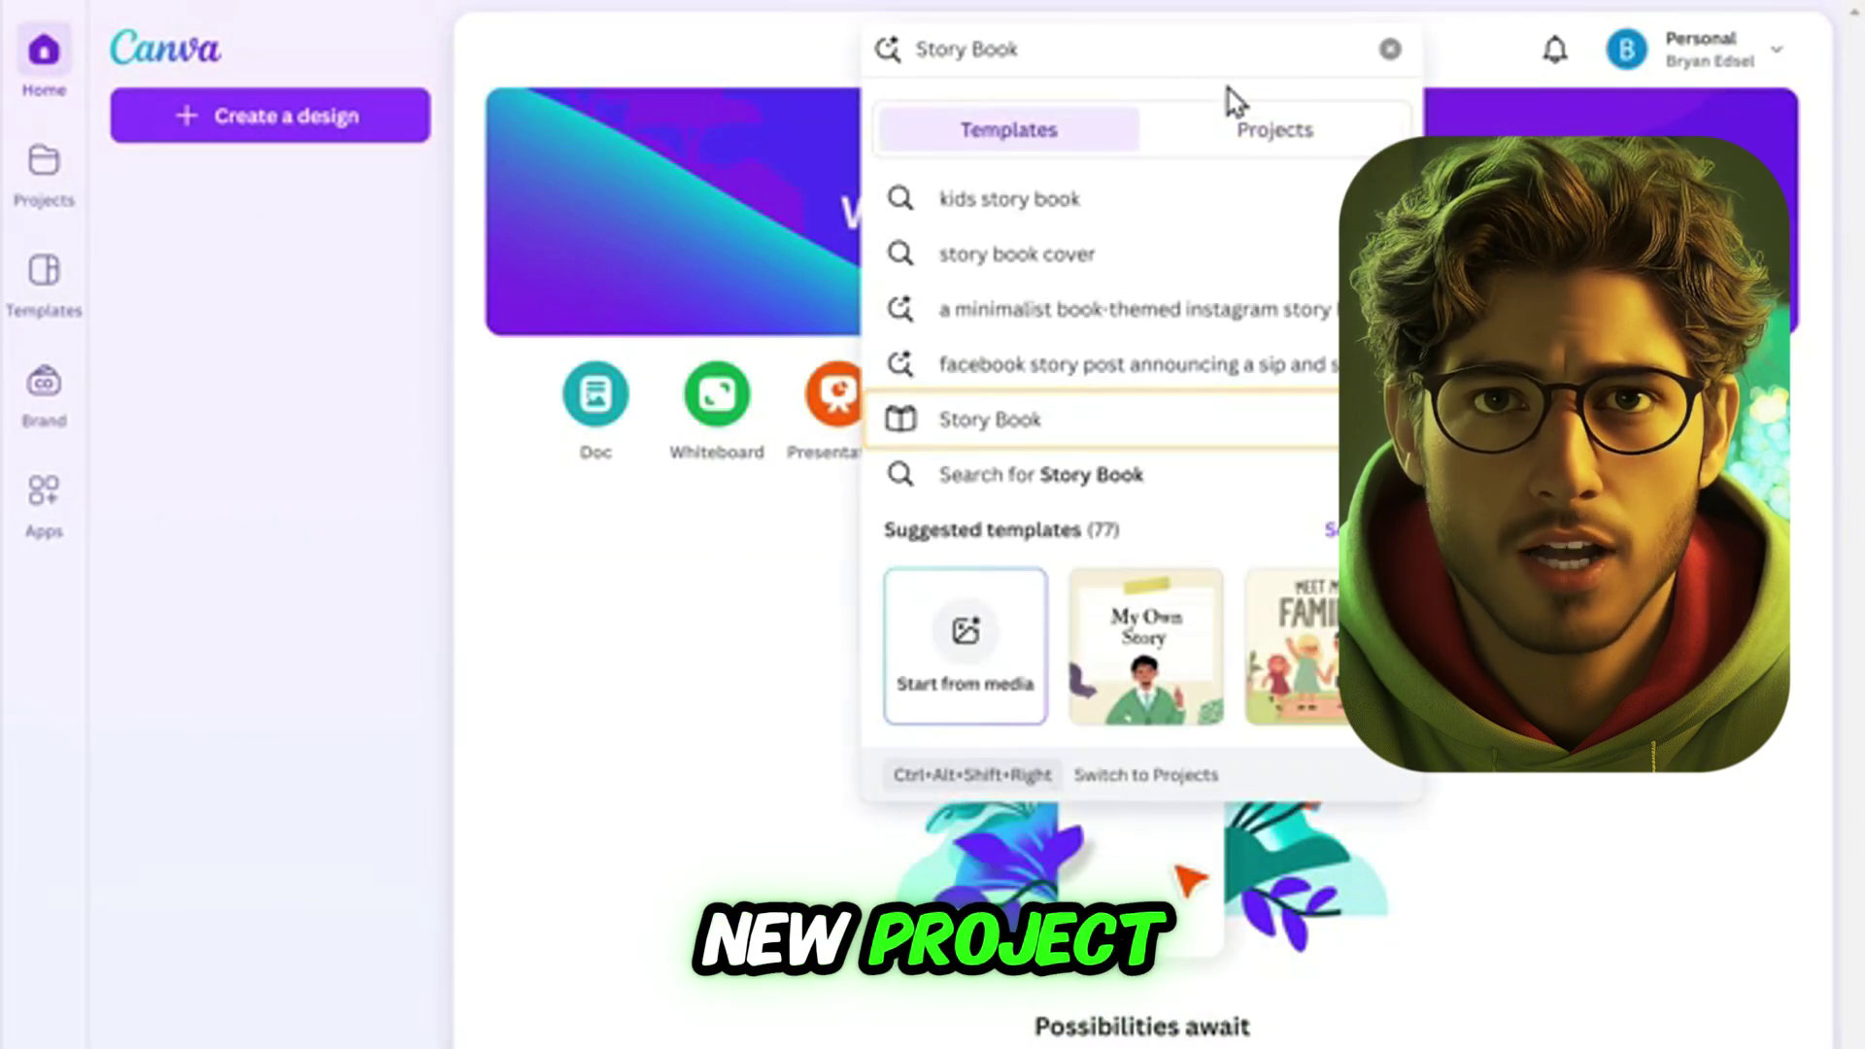
left_click(965, 425)
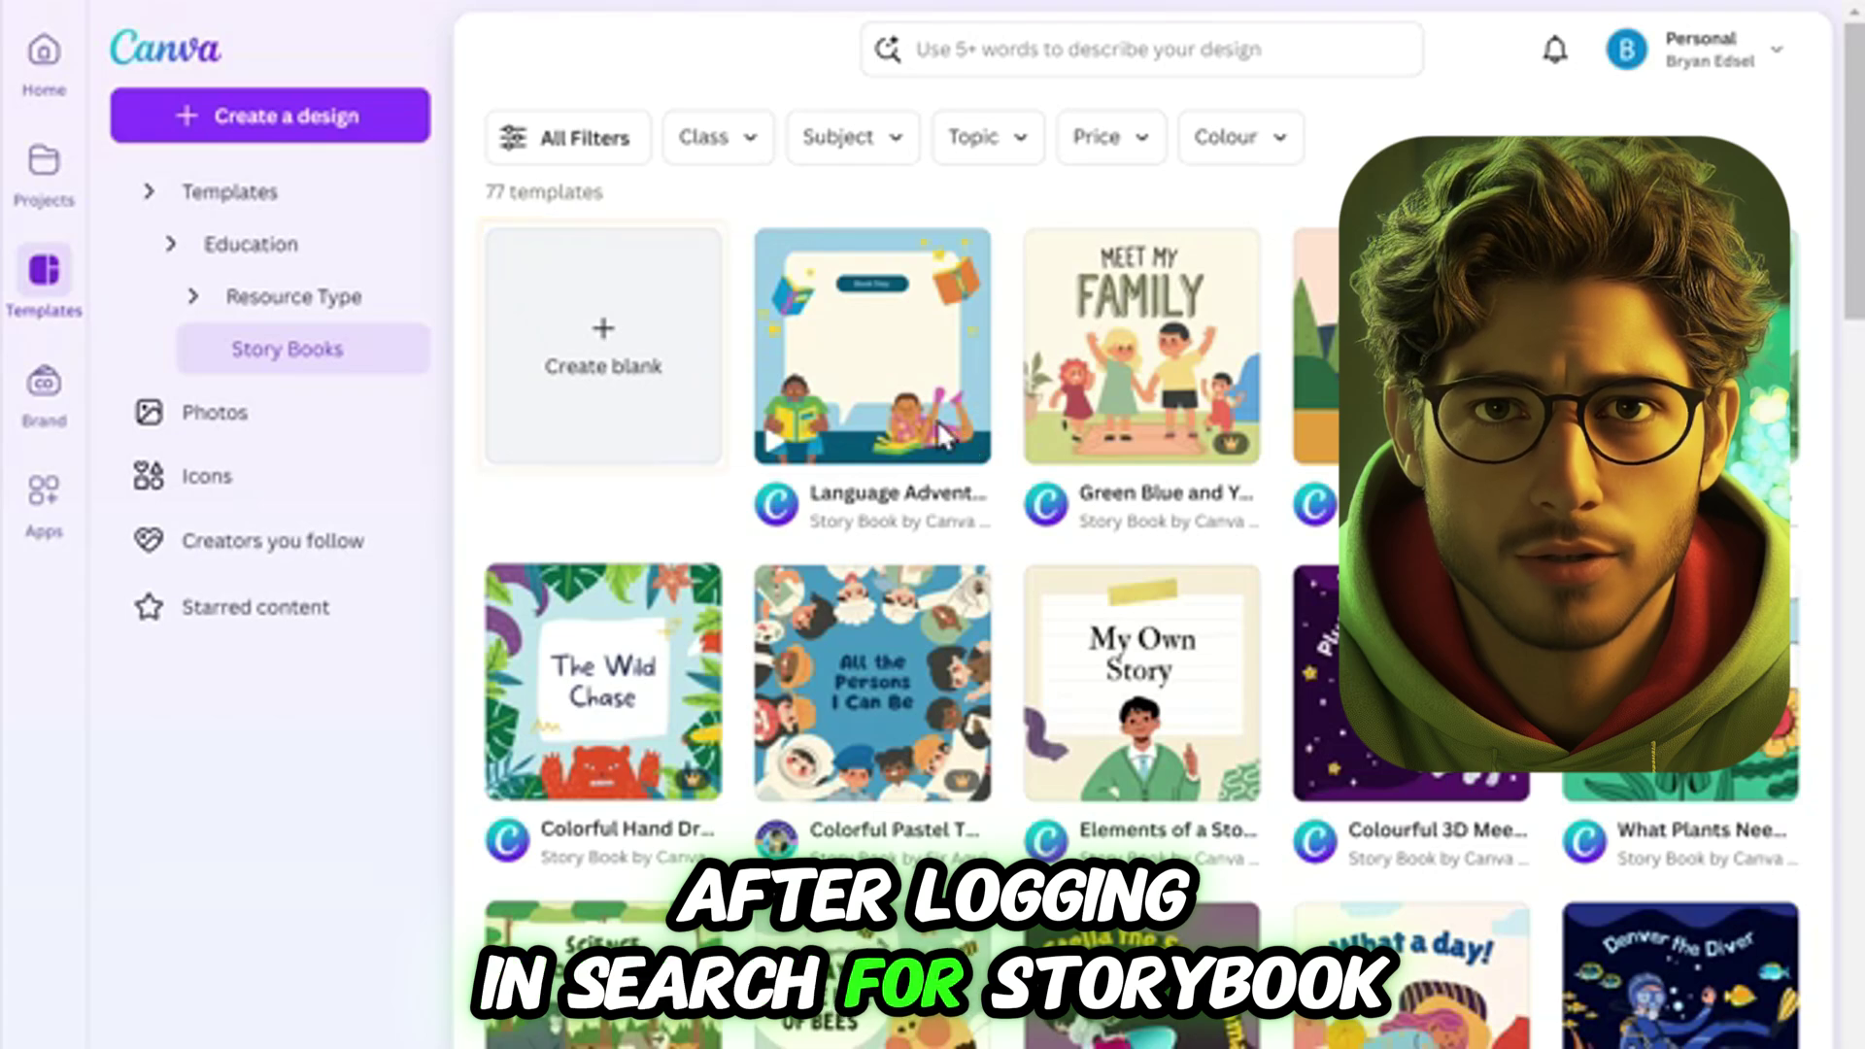
left_click(603, 326)
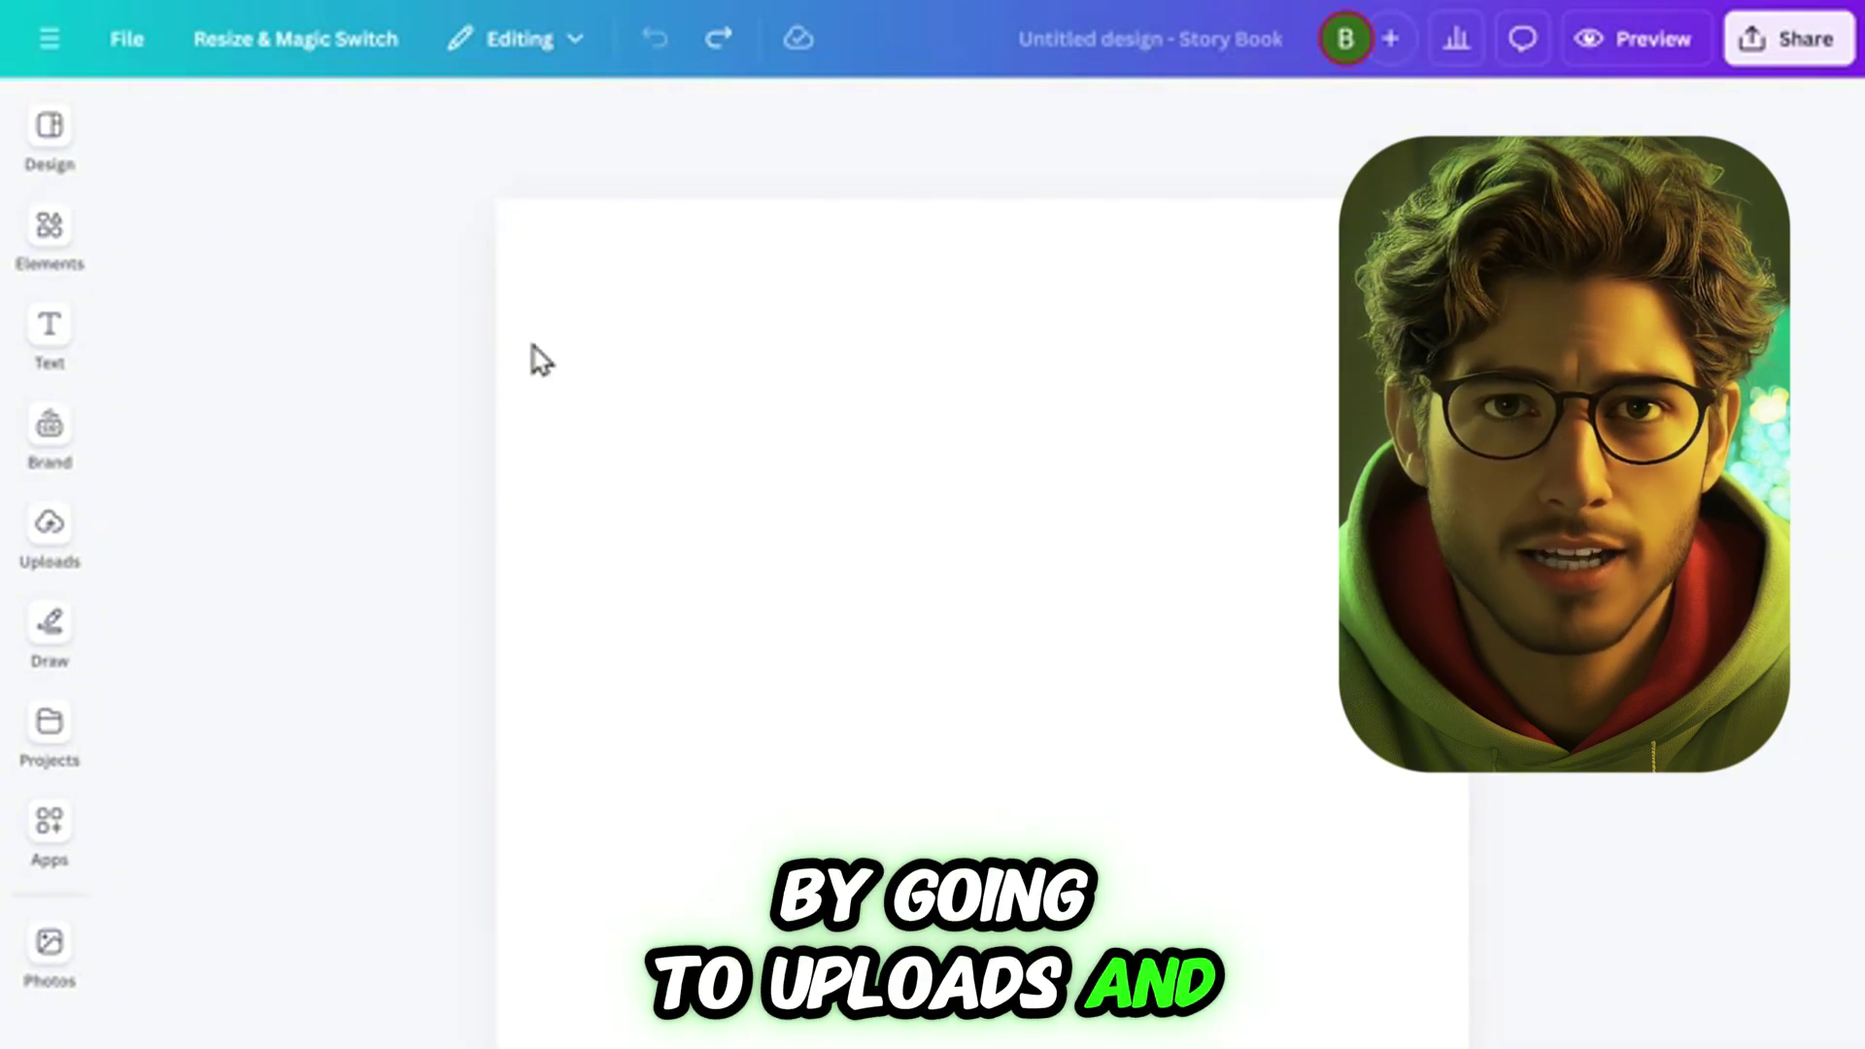
Upload all twelve generated images from Explorer into Canva's Uploads.
left_click(49, 529)
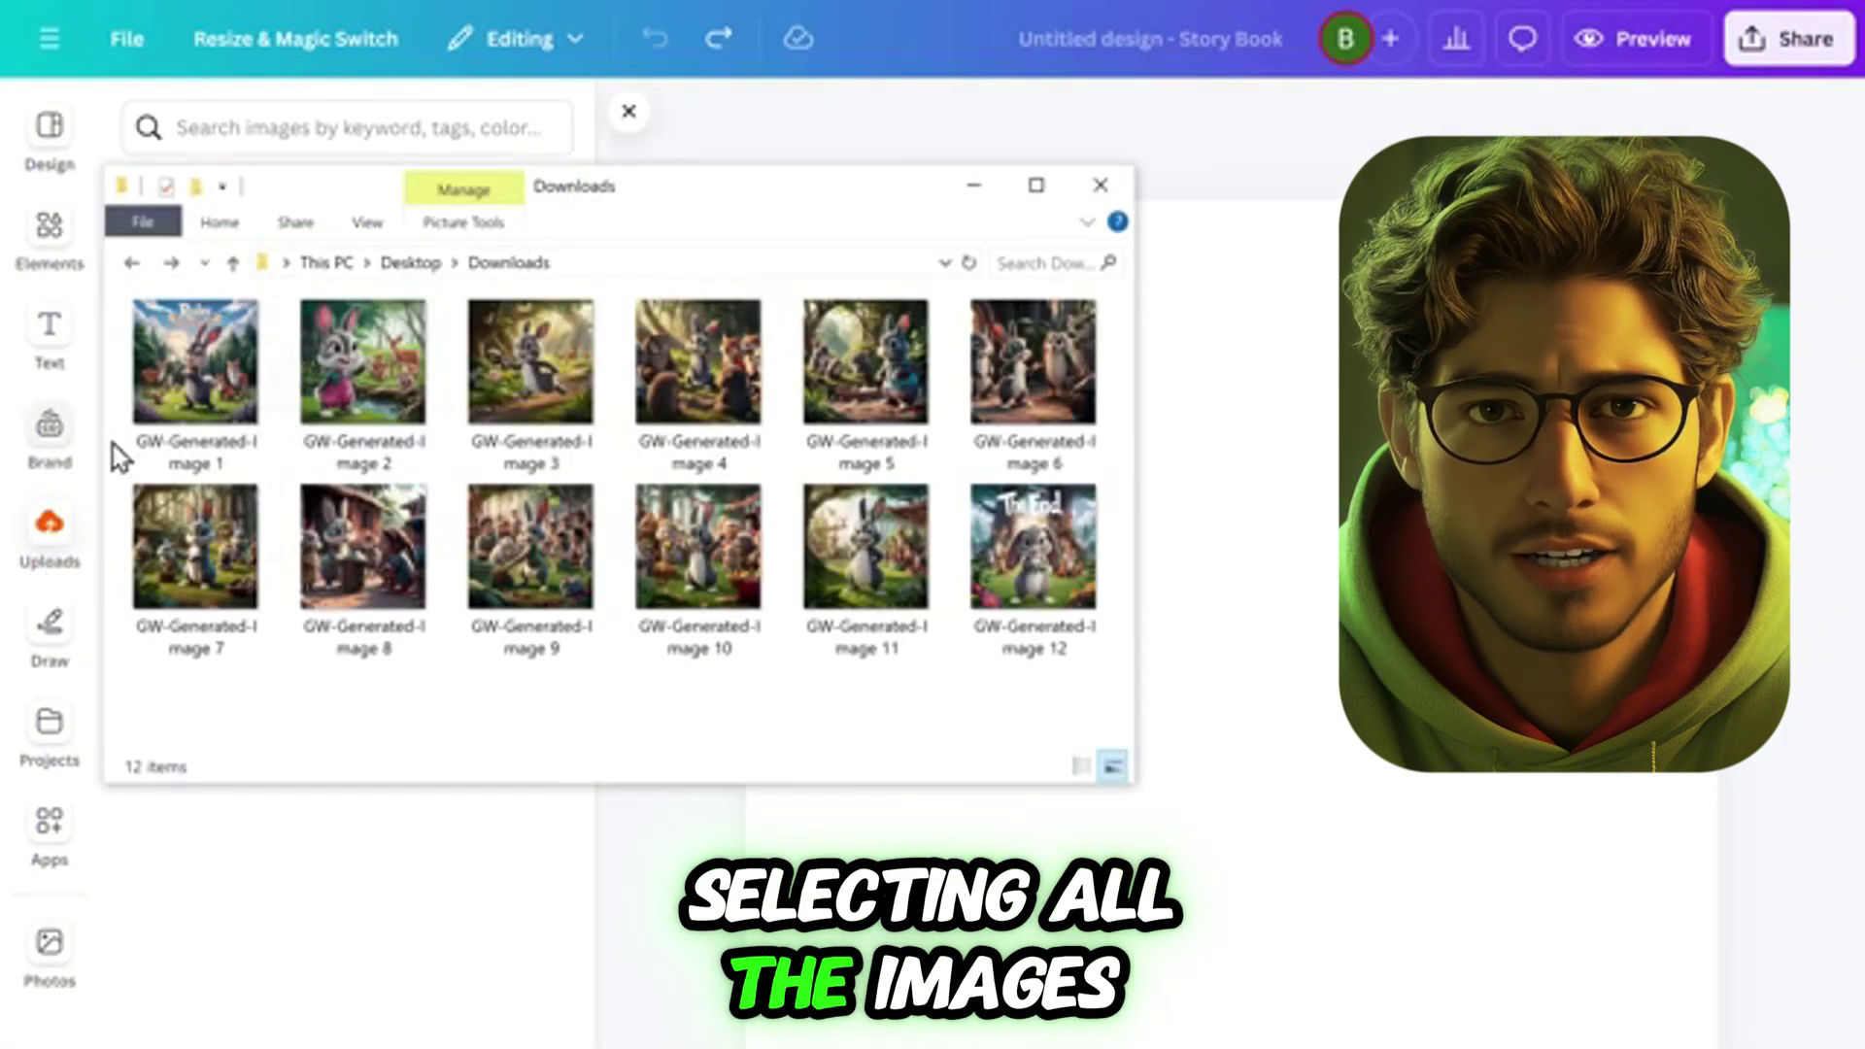
left_click_drag(117, 286, 1113, 670)
left_click_drag(1033, 548, 445, 859)
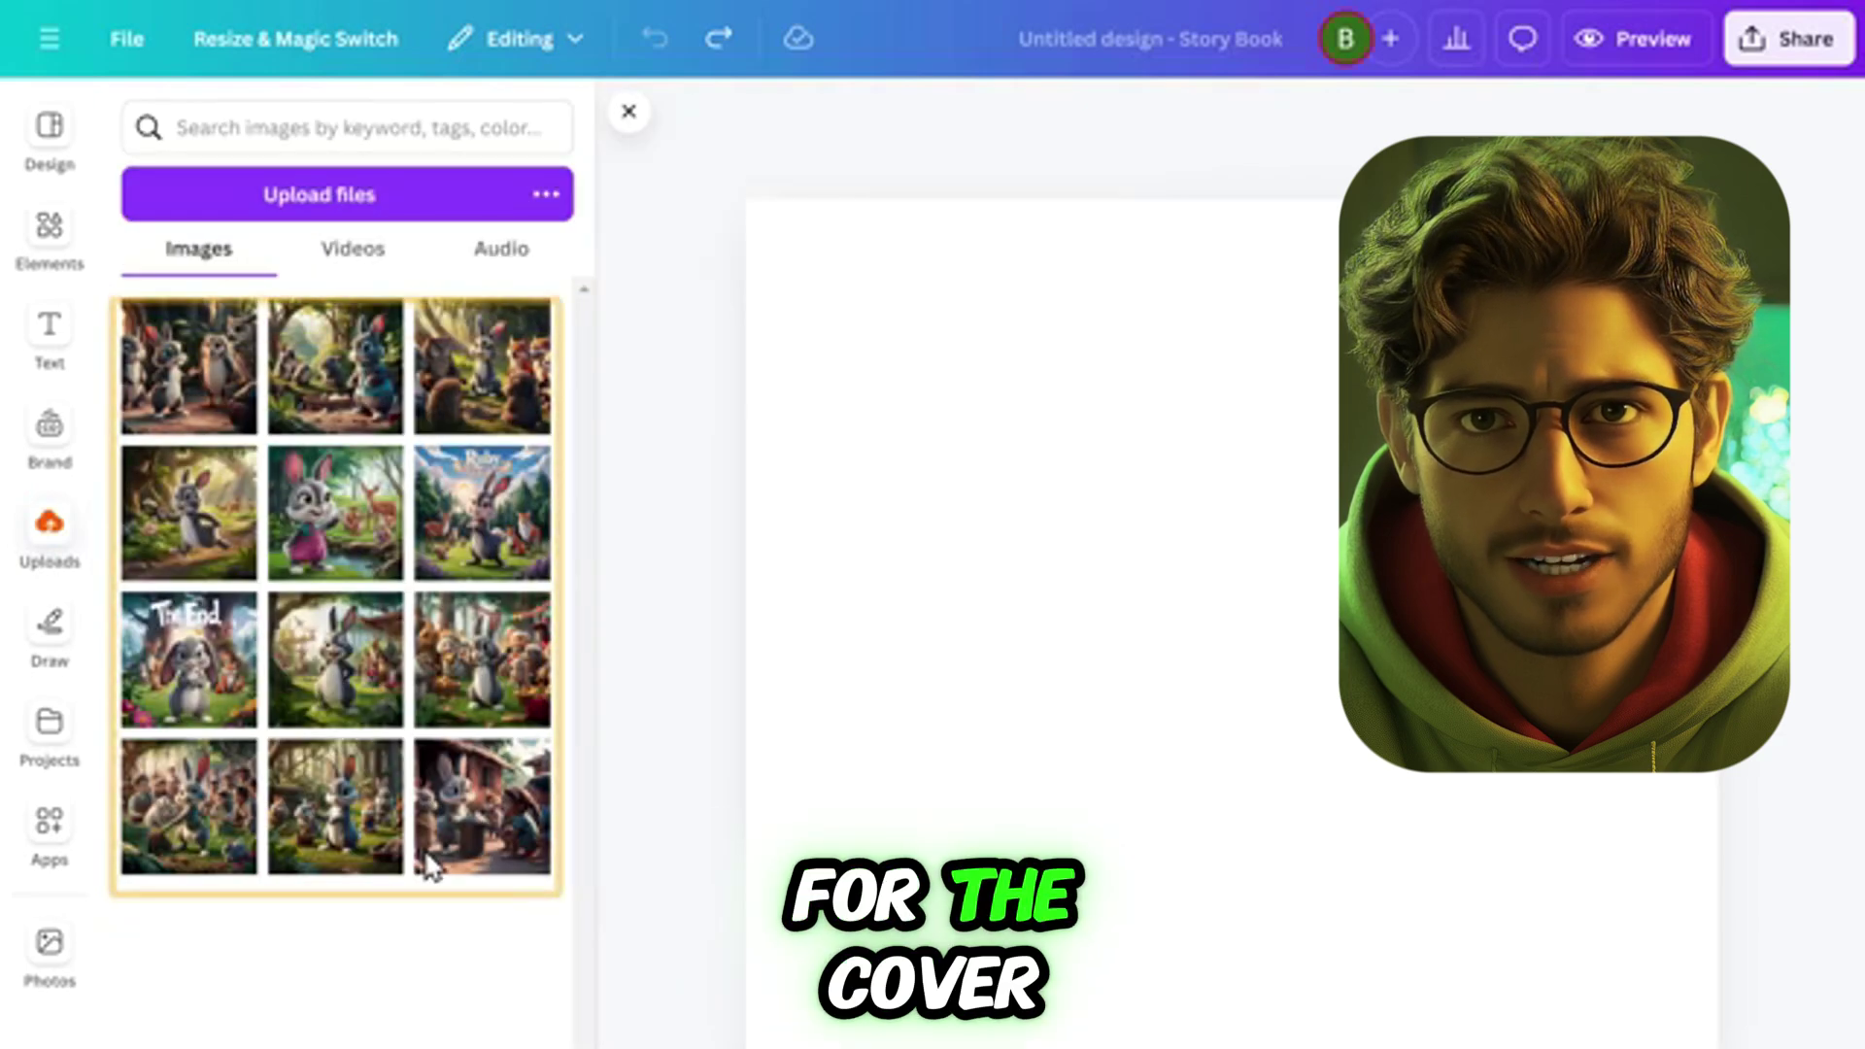
left_click_drag(421, 861, 428, 859)
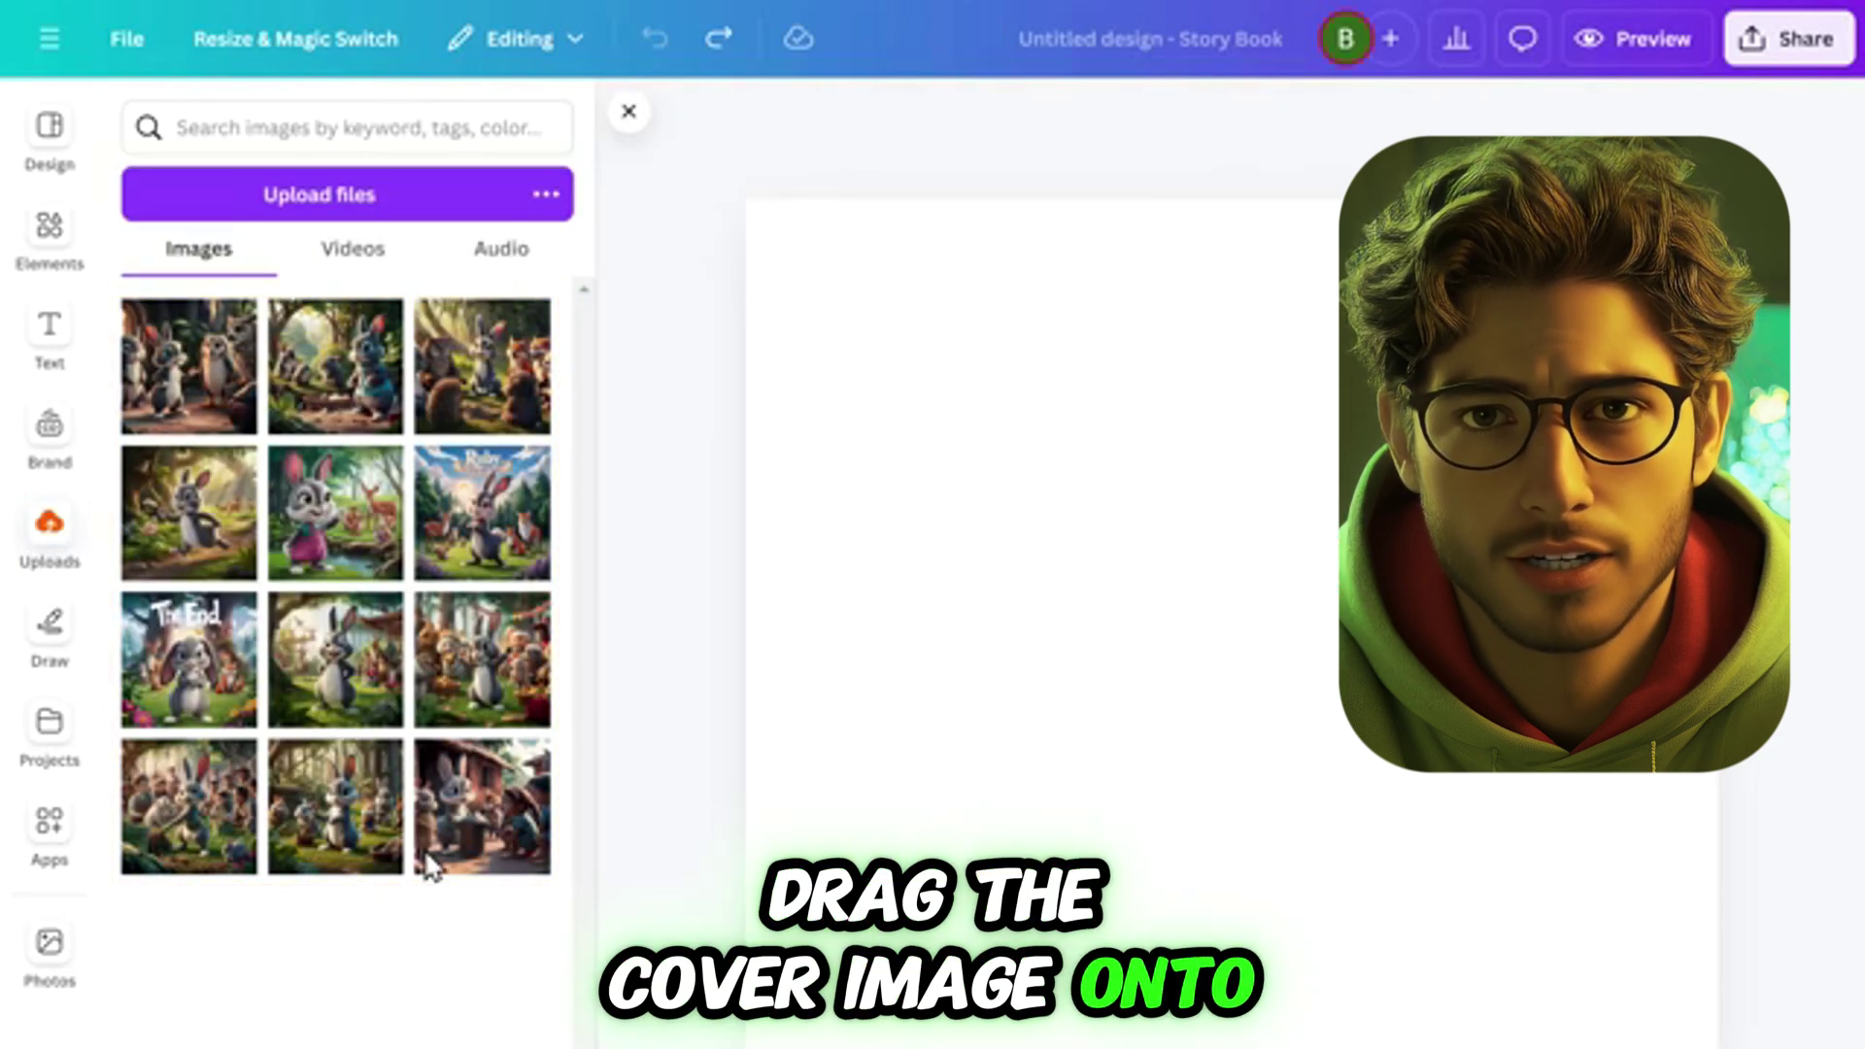
Set the Ruby cover image as page 1's background and add a blank second page.
left_click(465, 536)
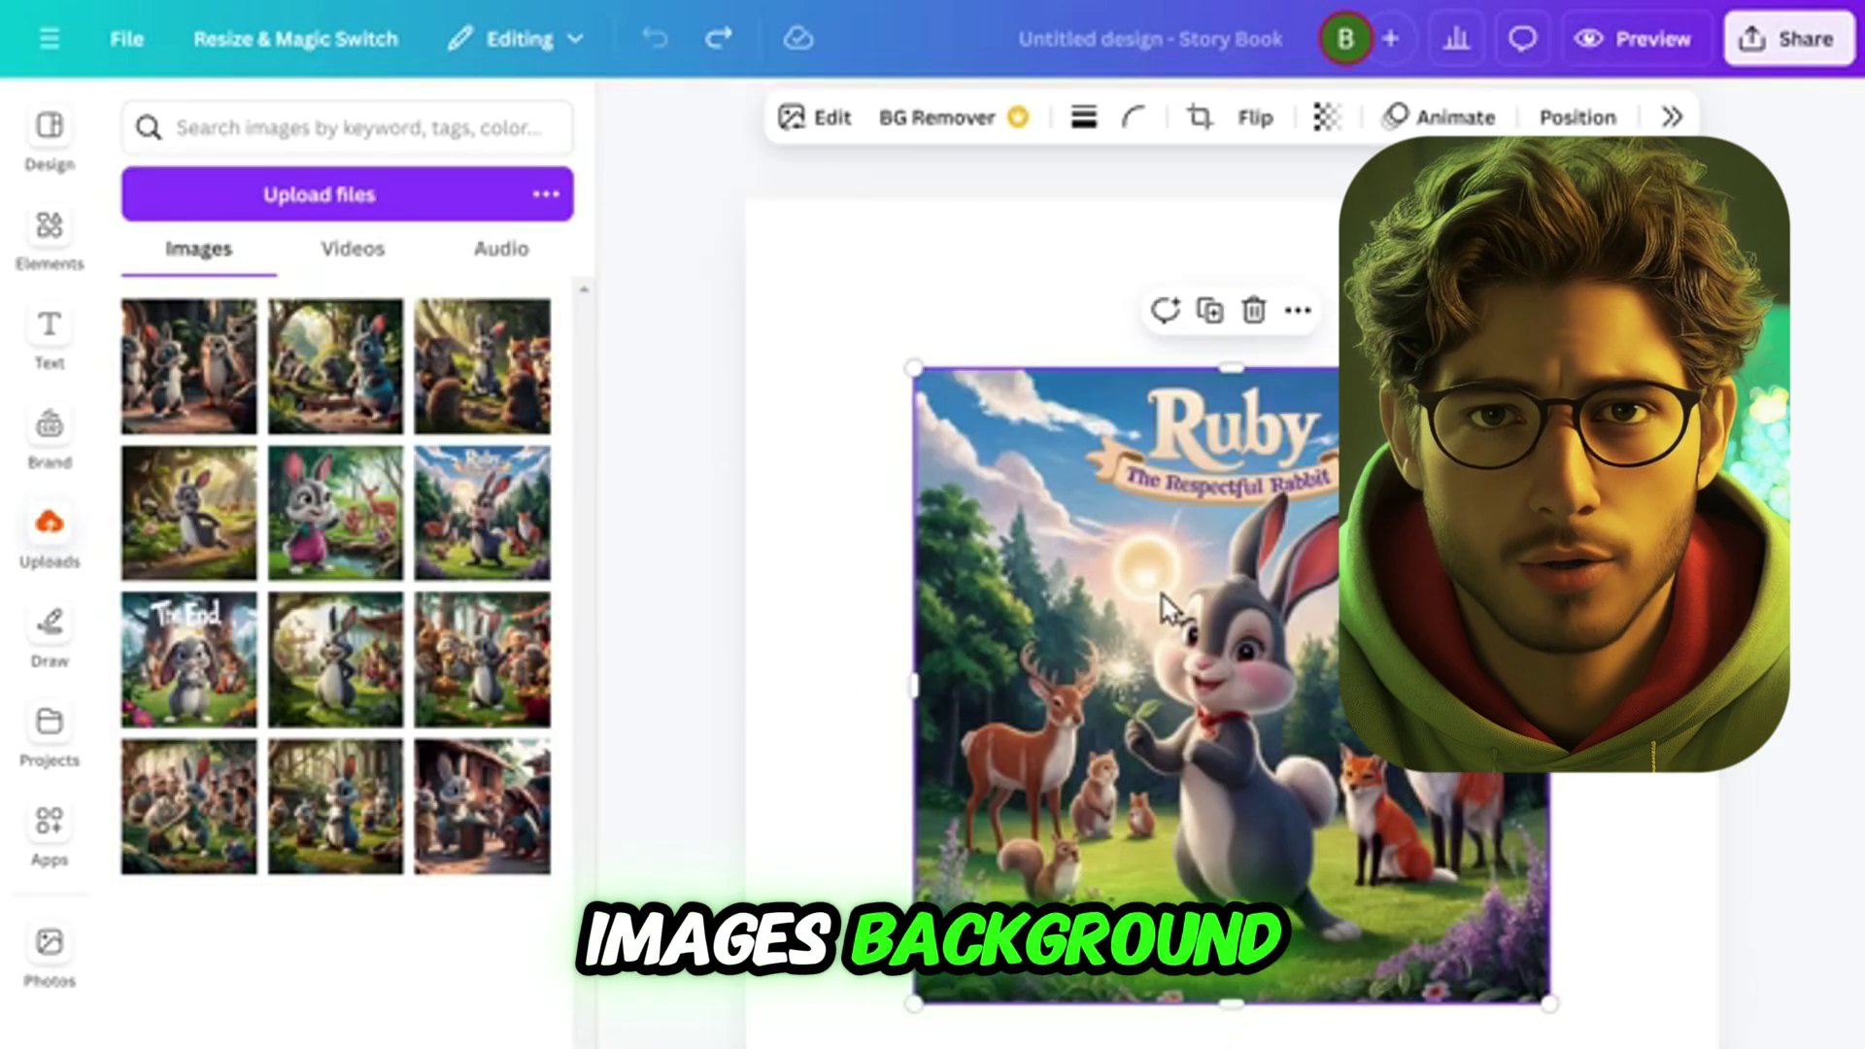
left_click(1299, 312)
left_click(1359, 729)
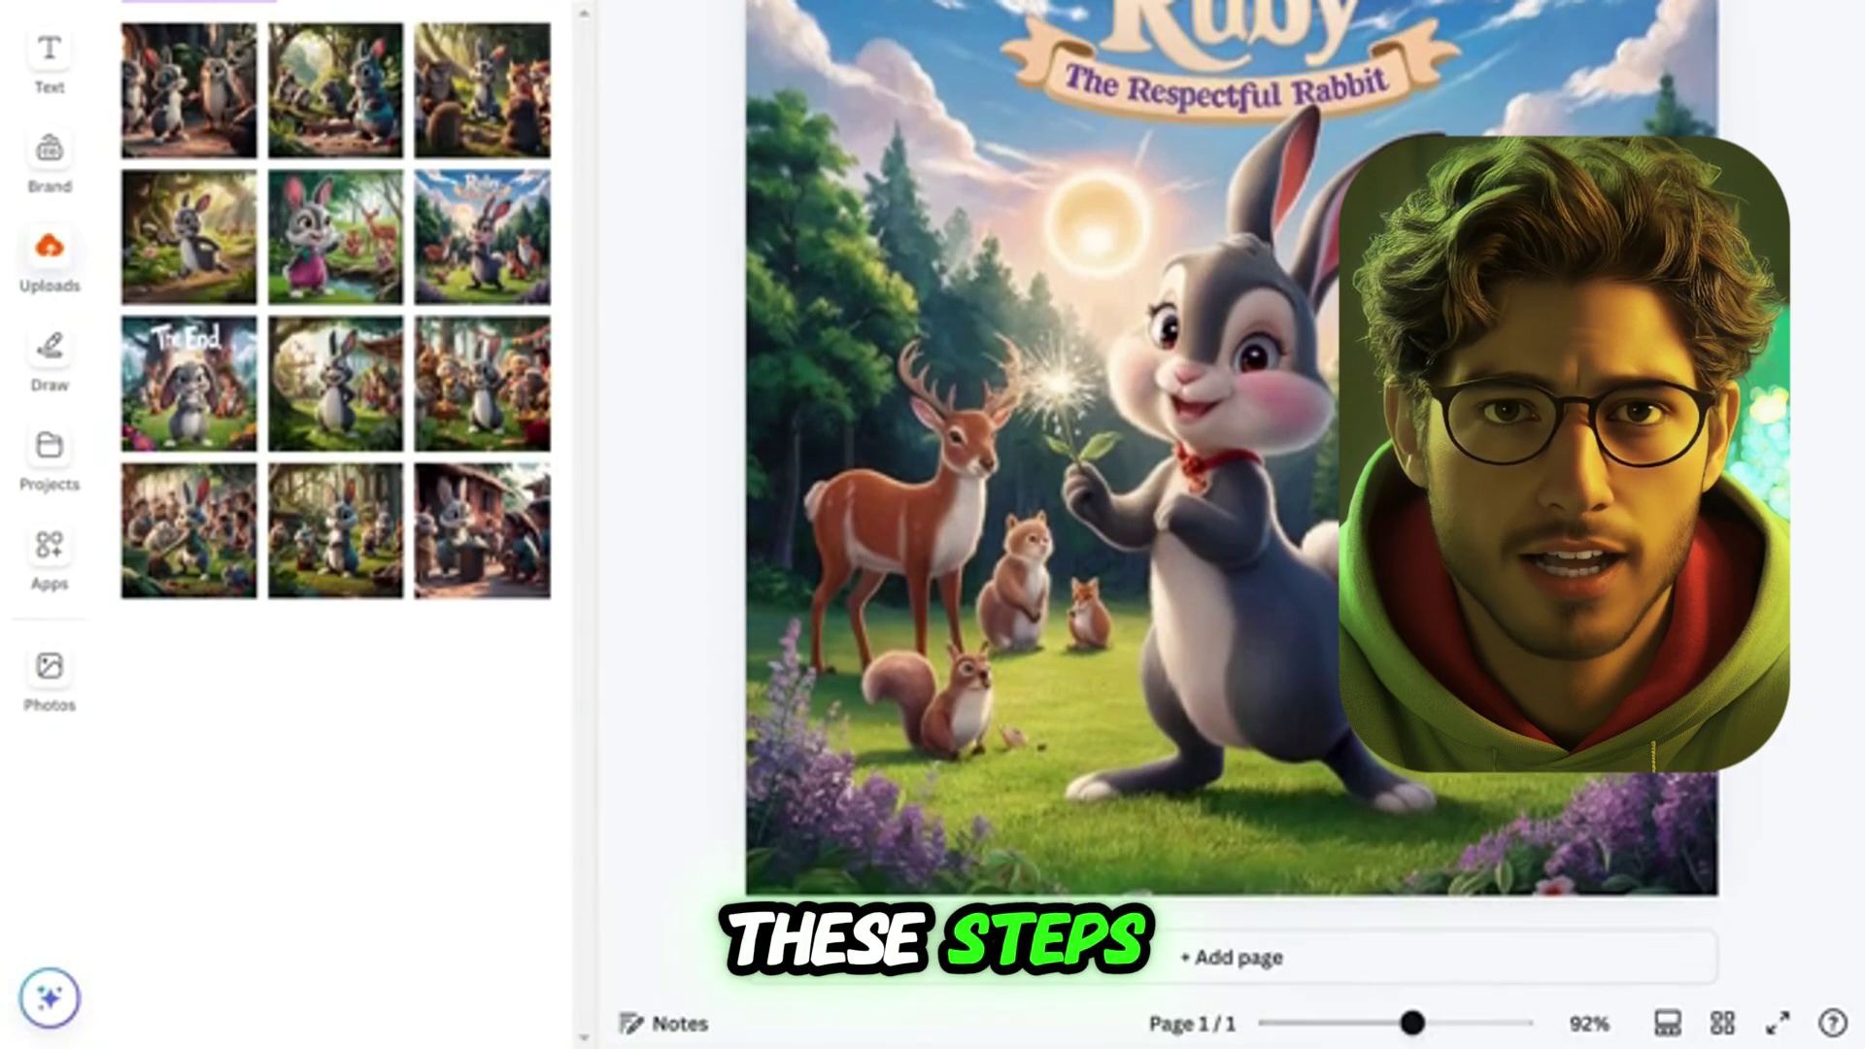
left_click(1263, 957)
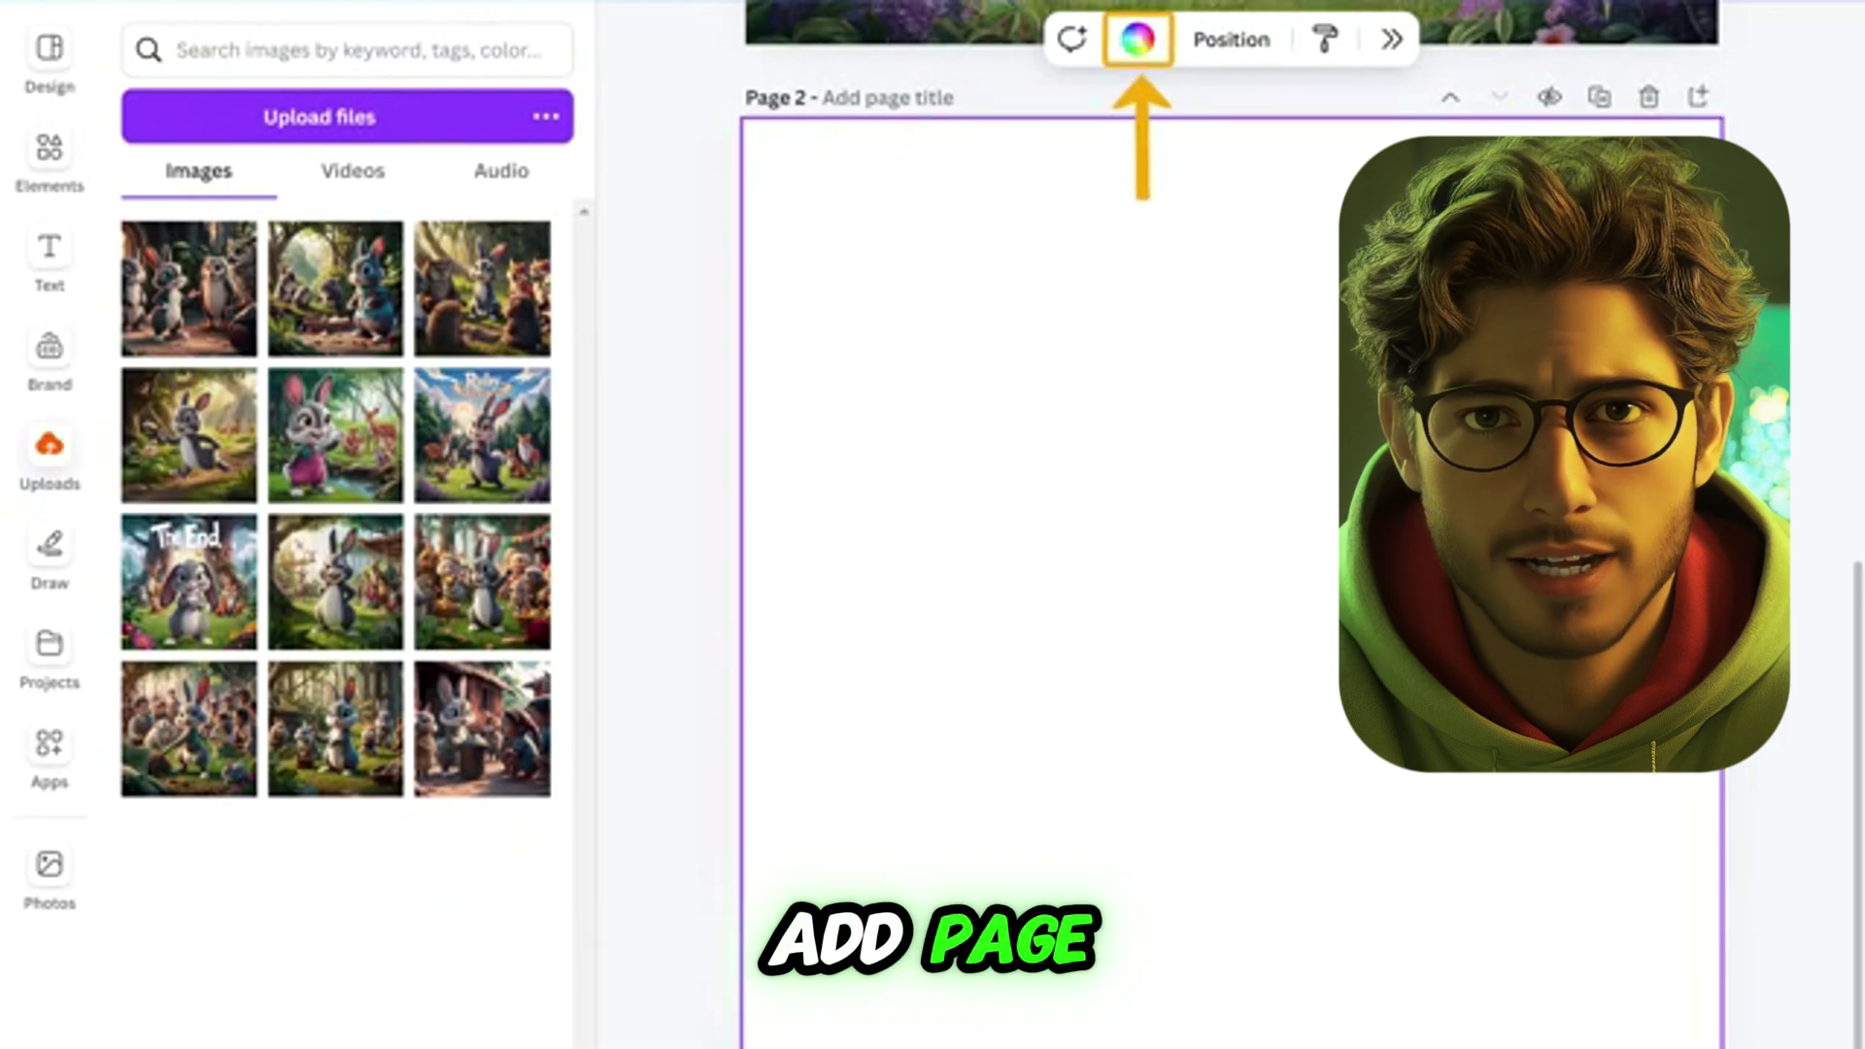
Give Page 2 a light cream background and place the waving bunny picture on it.
left_click(1137, 41)
left_click(1471, 238)
left_click_drag(1554, 350, 1515, 320)
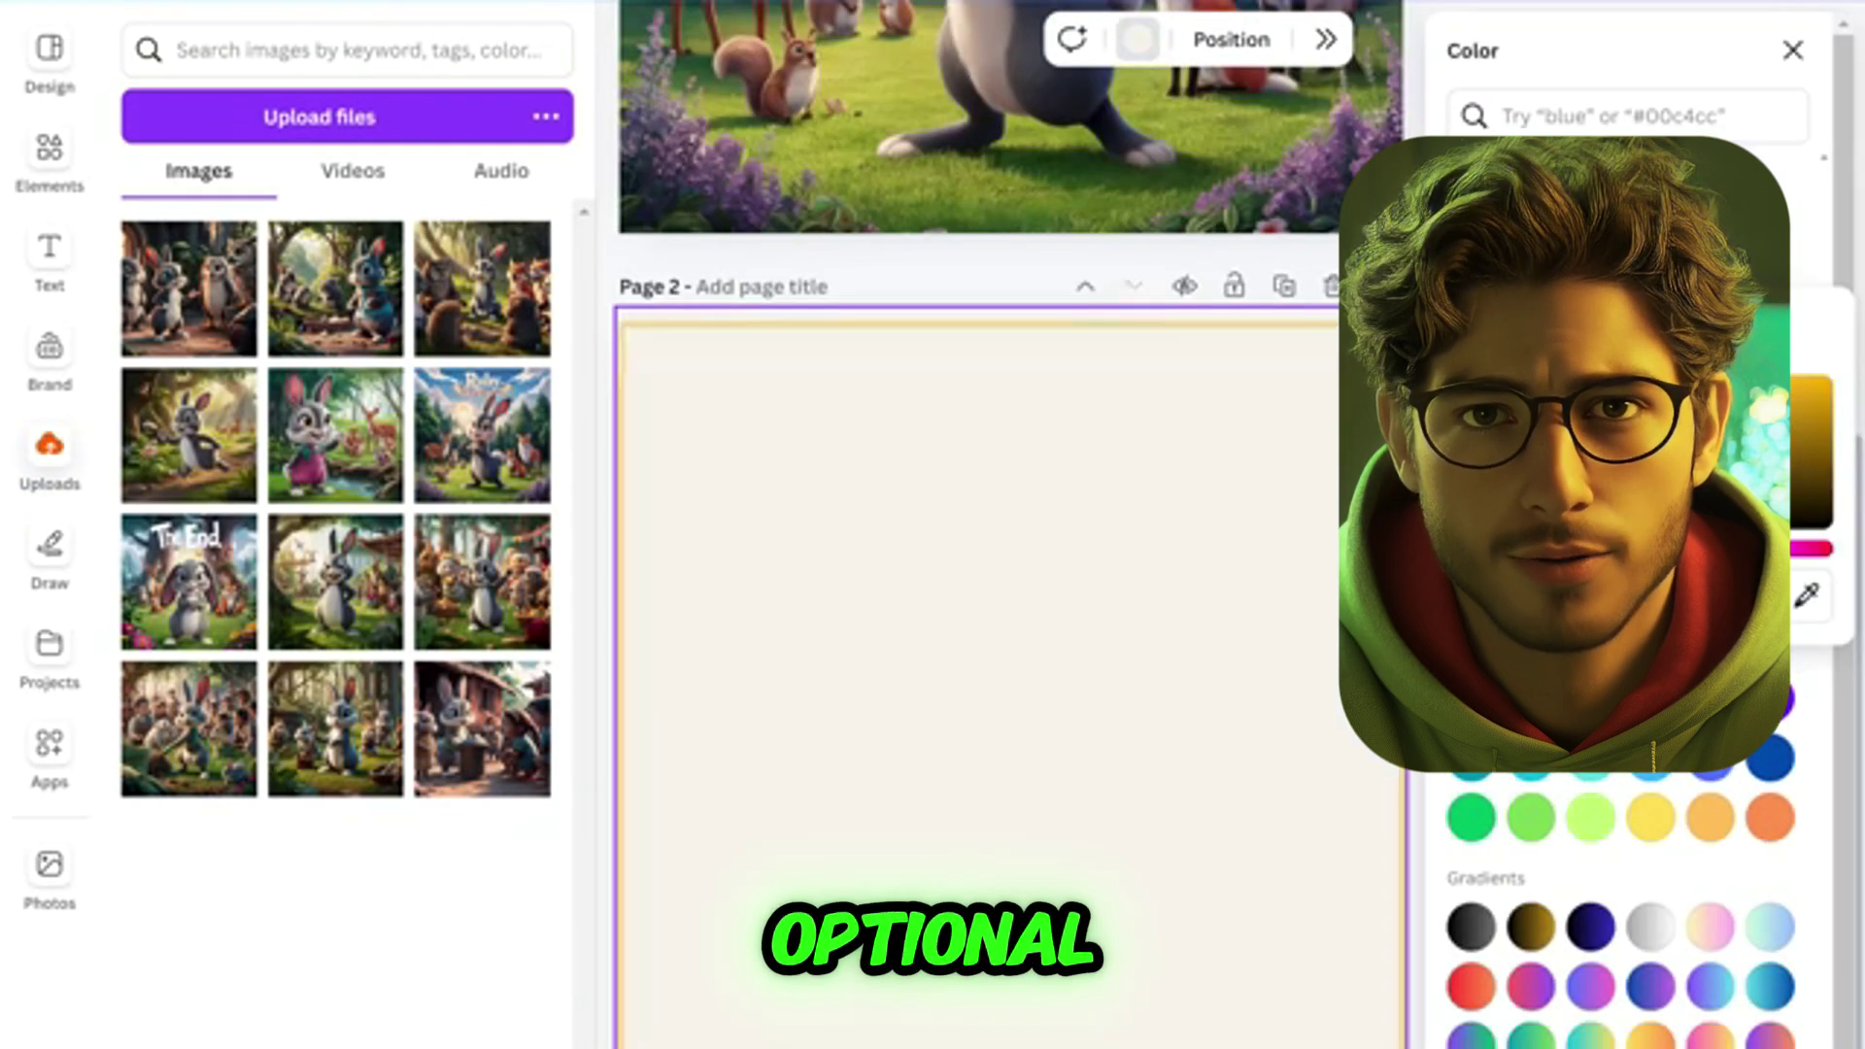
left_click(1792, 50)
left_click(326, 442)
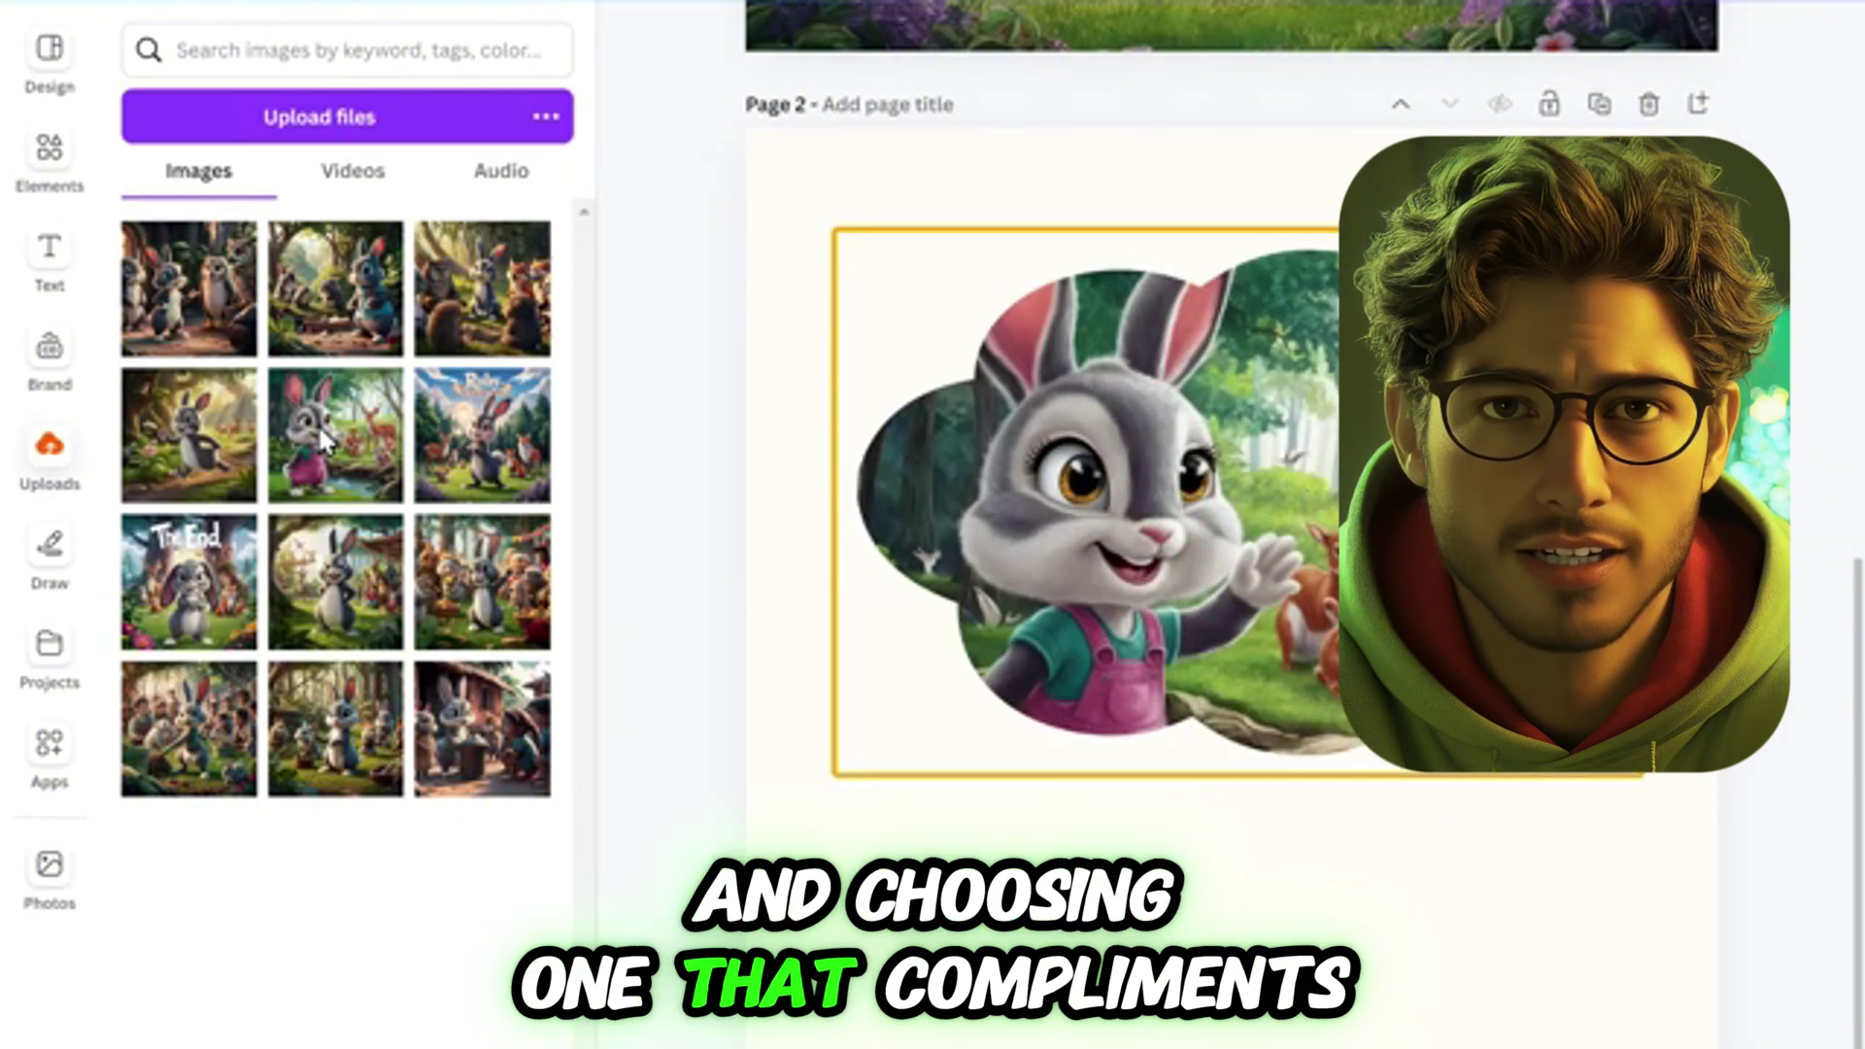
Put the bunny picture inside a cloud-shaped frame from Elements > Frames.
left_click(49, 169)
left_click(517, 192)
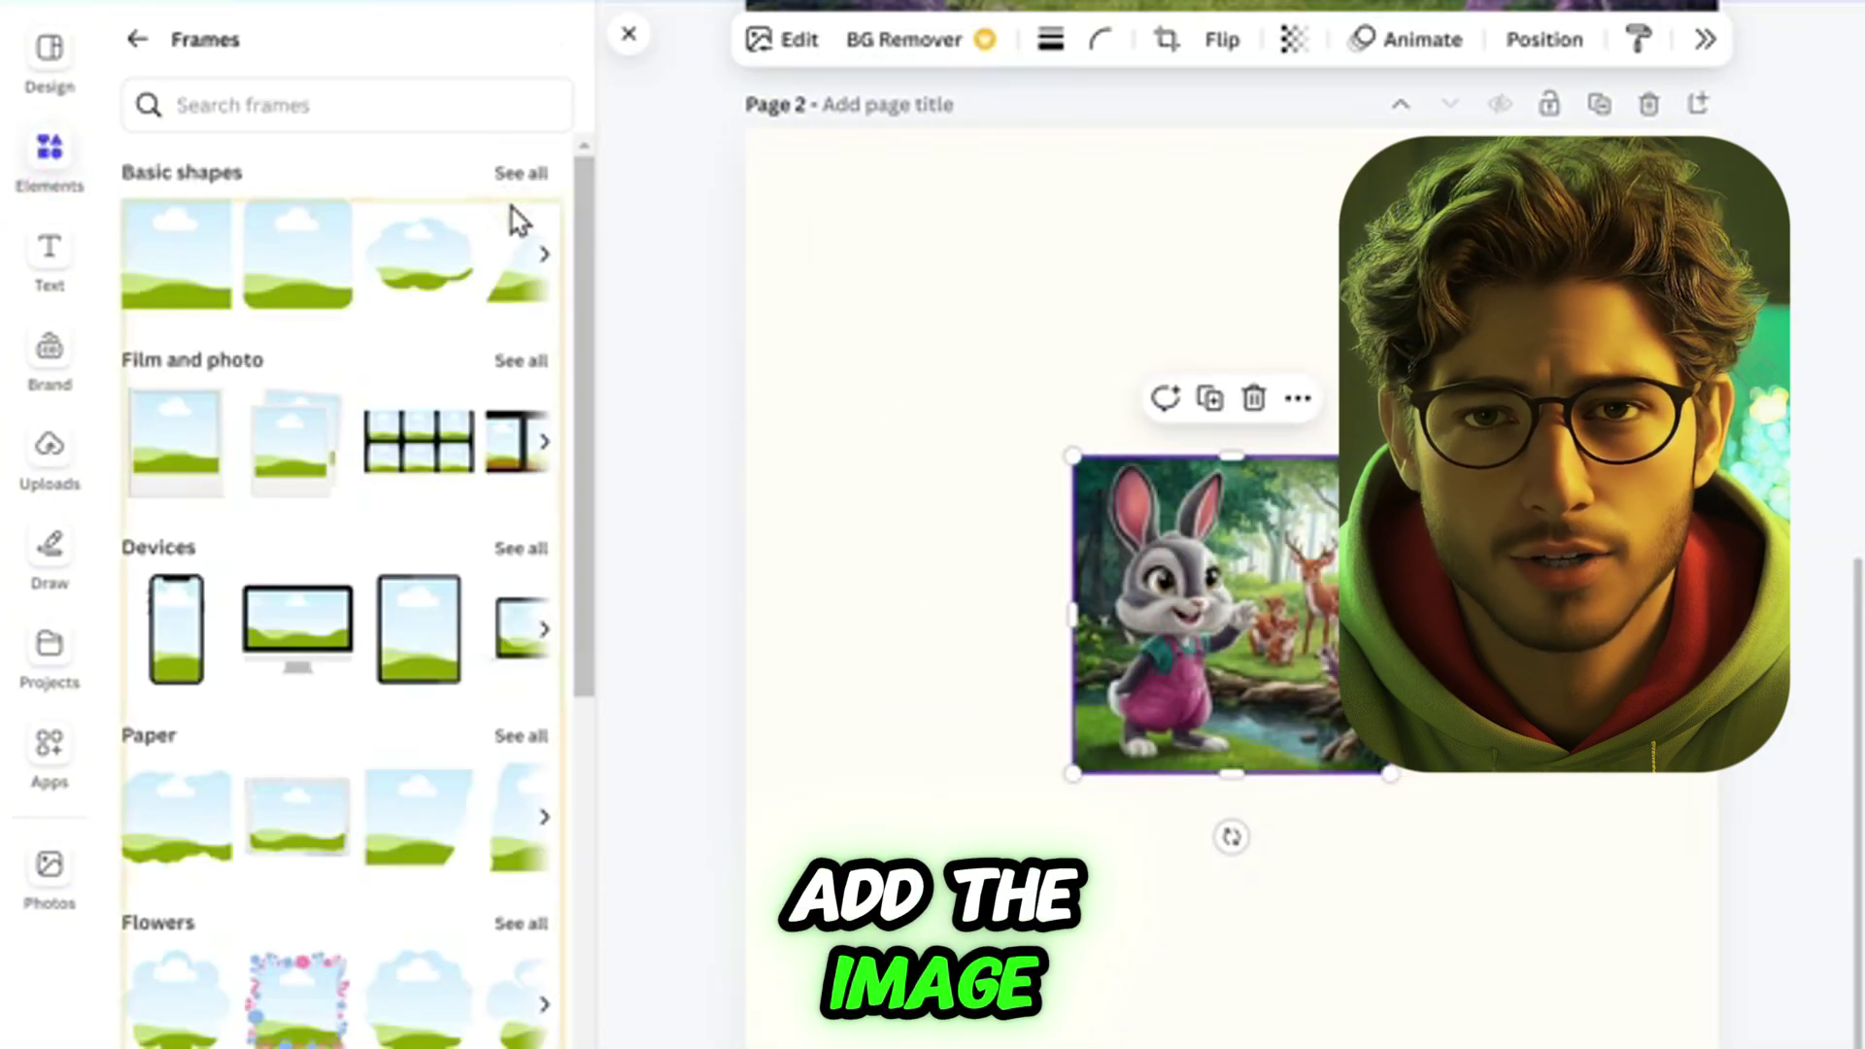
left_click(424, 256)
double_click(1263, 428)
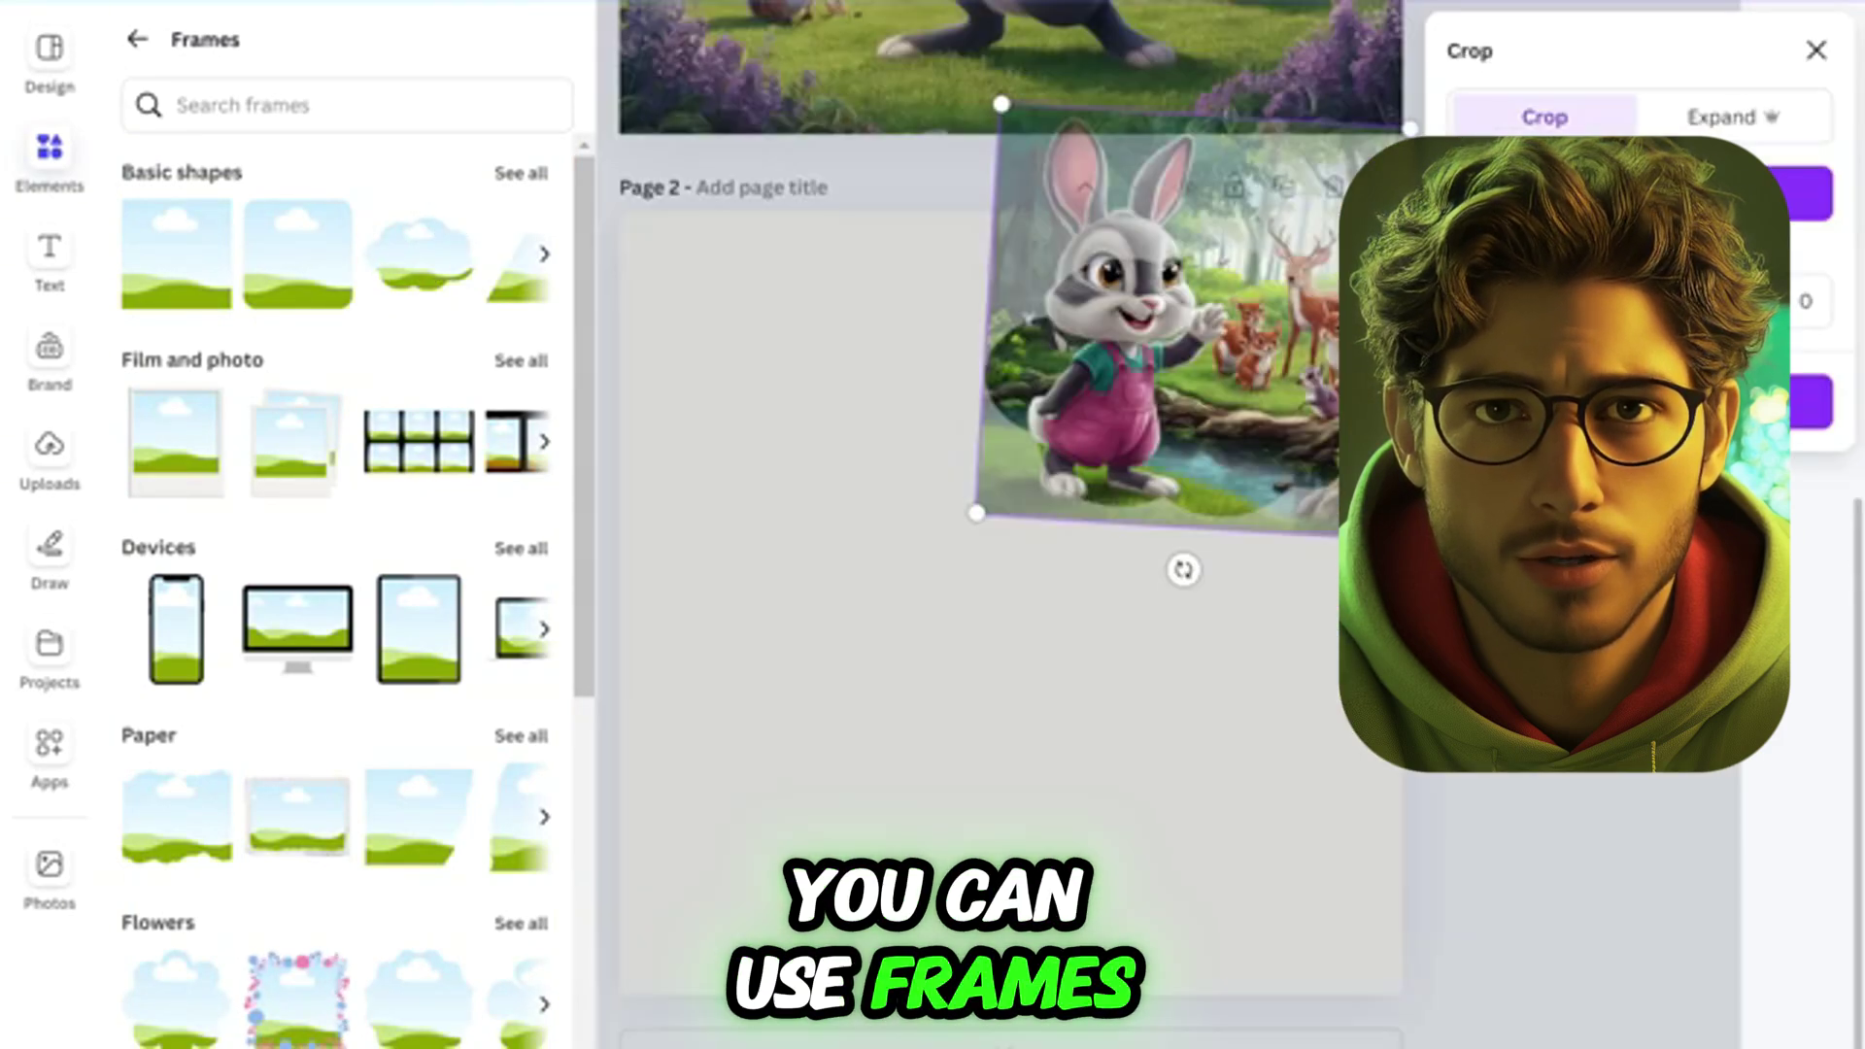
key("Escape")
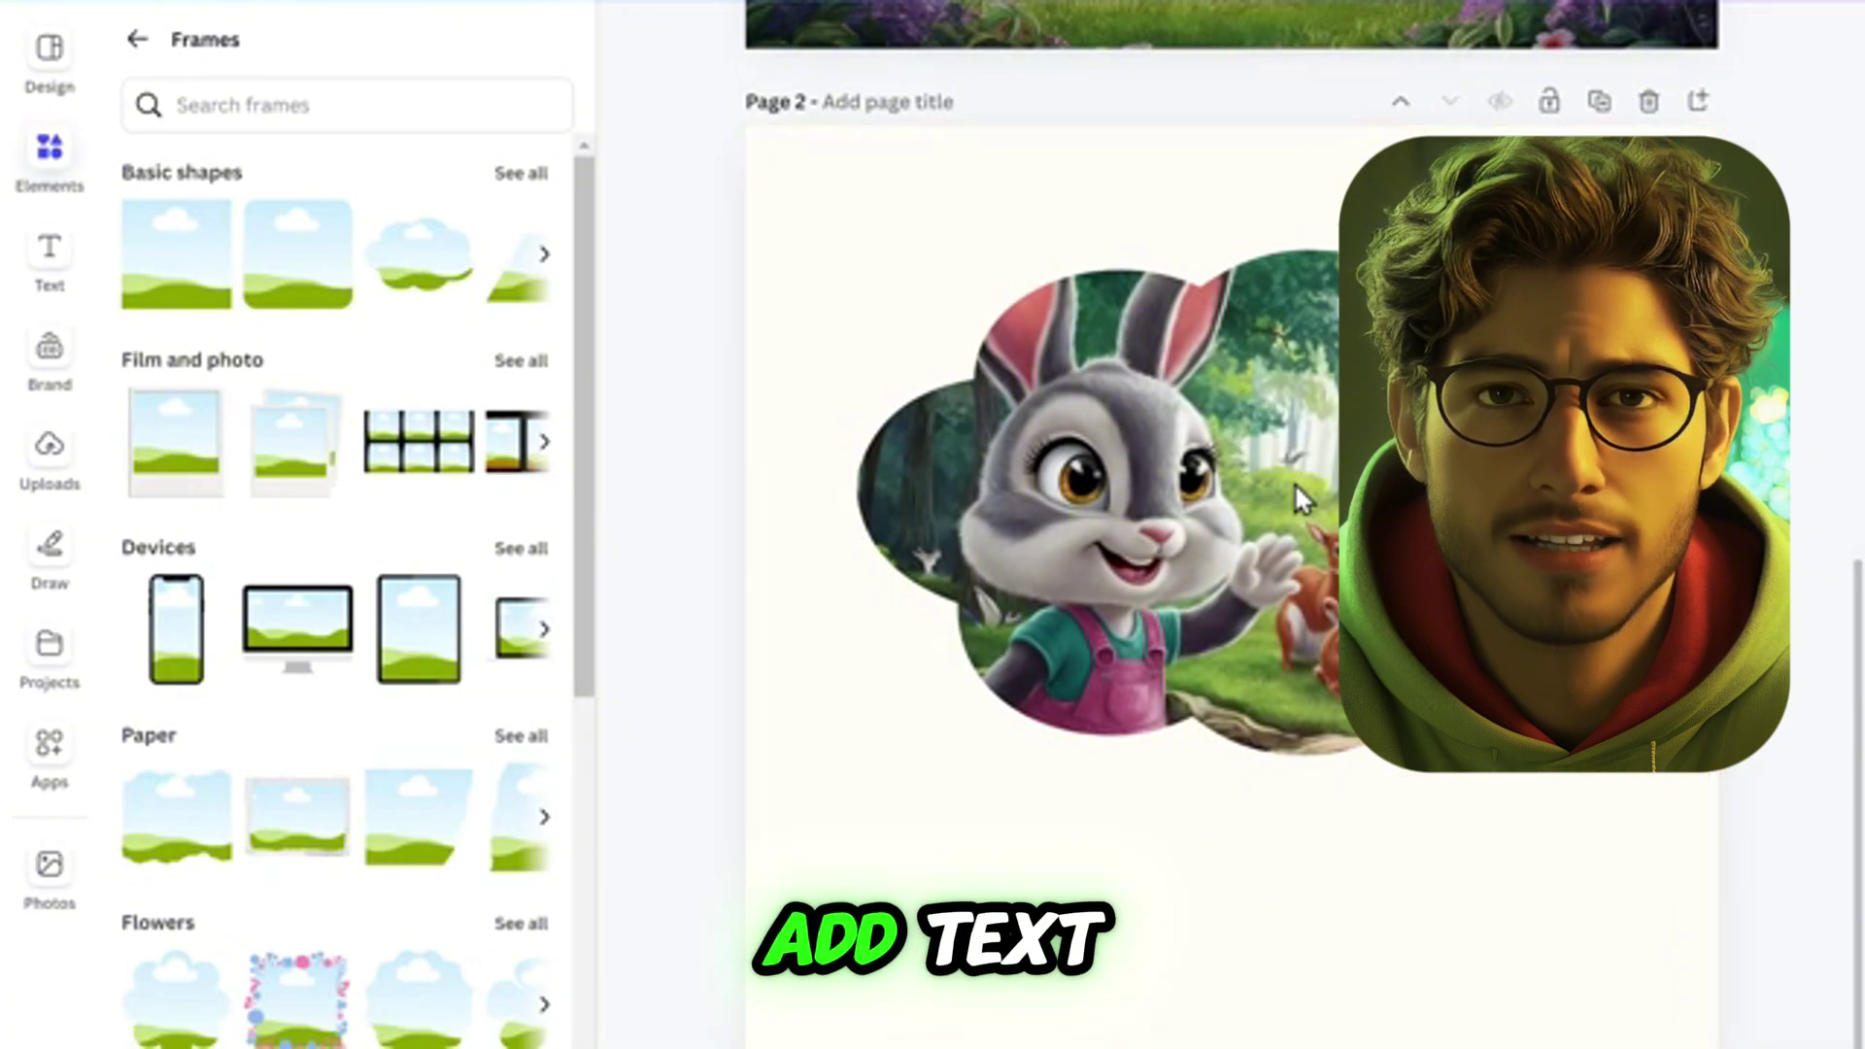
left_click(50, 292)
Add a text box and paste the first page's story sentence from GravityWrite into it.
left_click(355, 131)
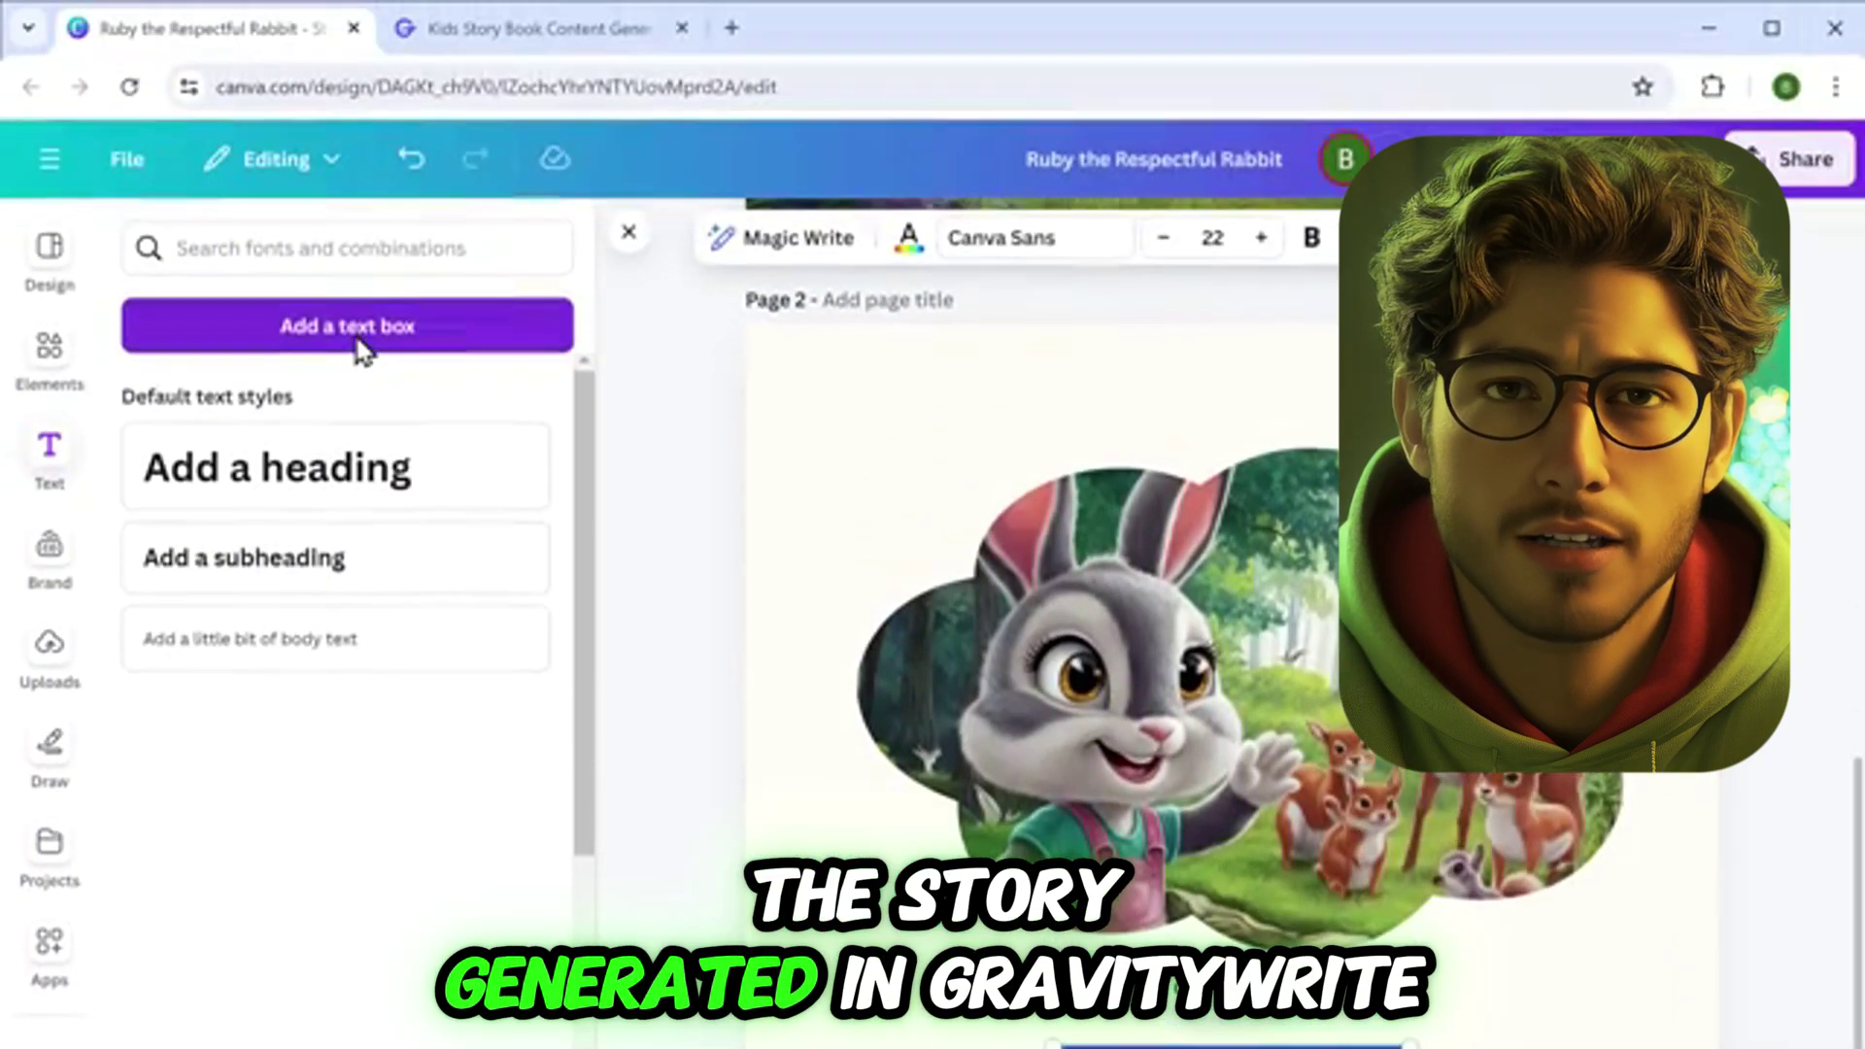
left_click(524, 28)
left_click_drag(1153, 878, 1369, 908)
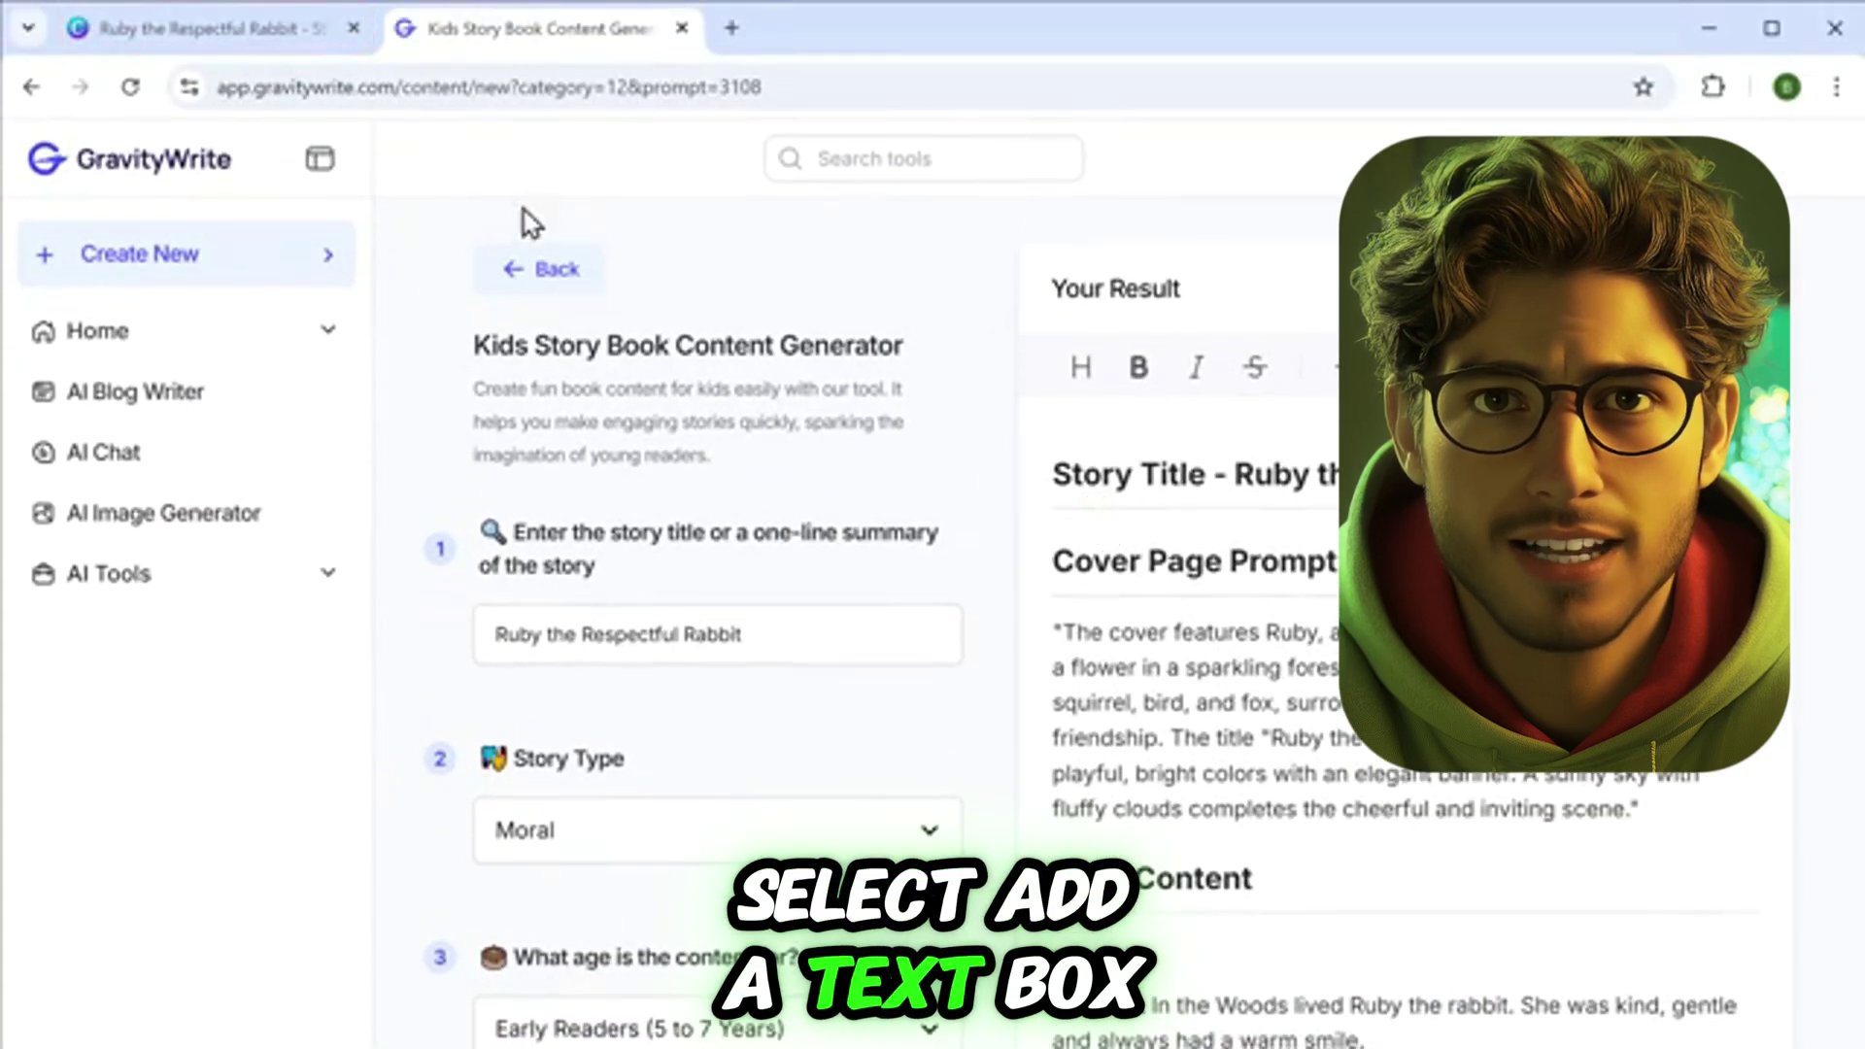
left_click(199, 29)
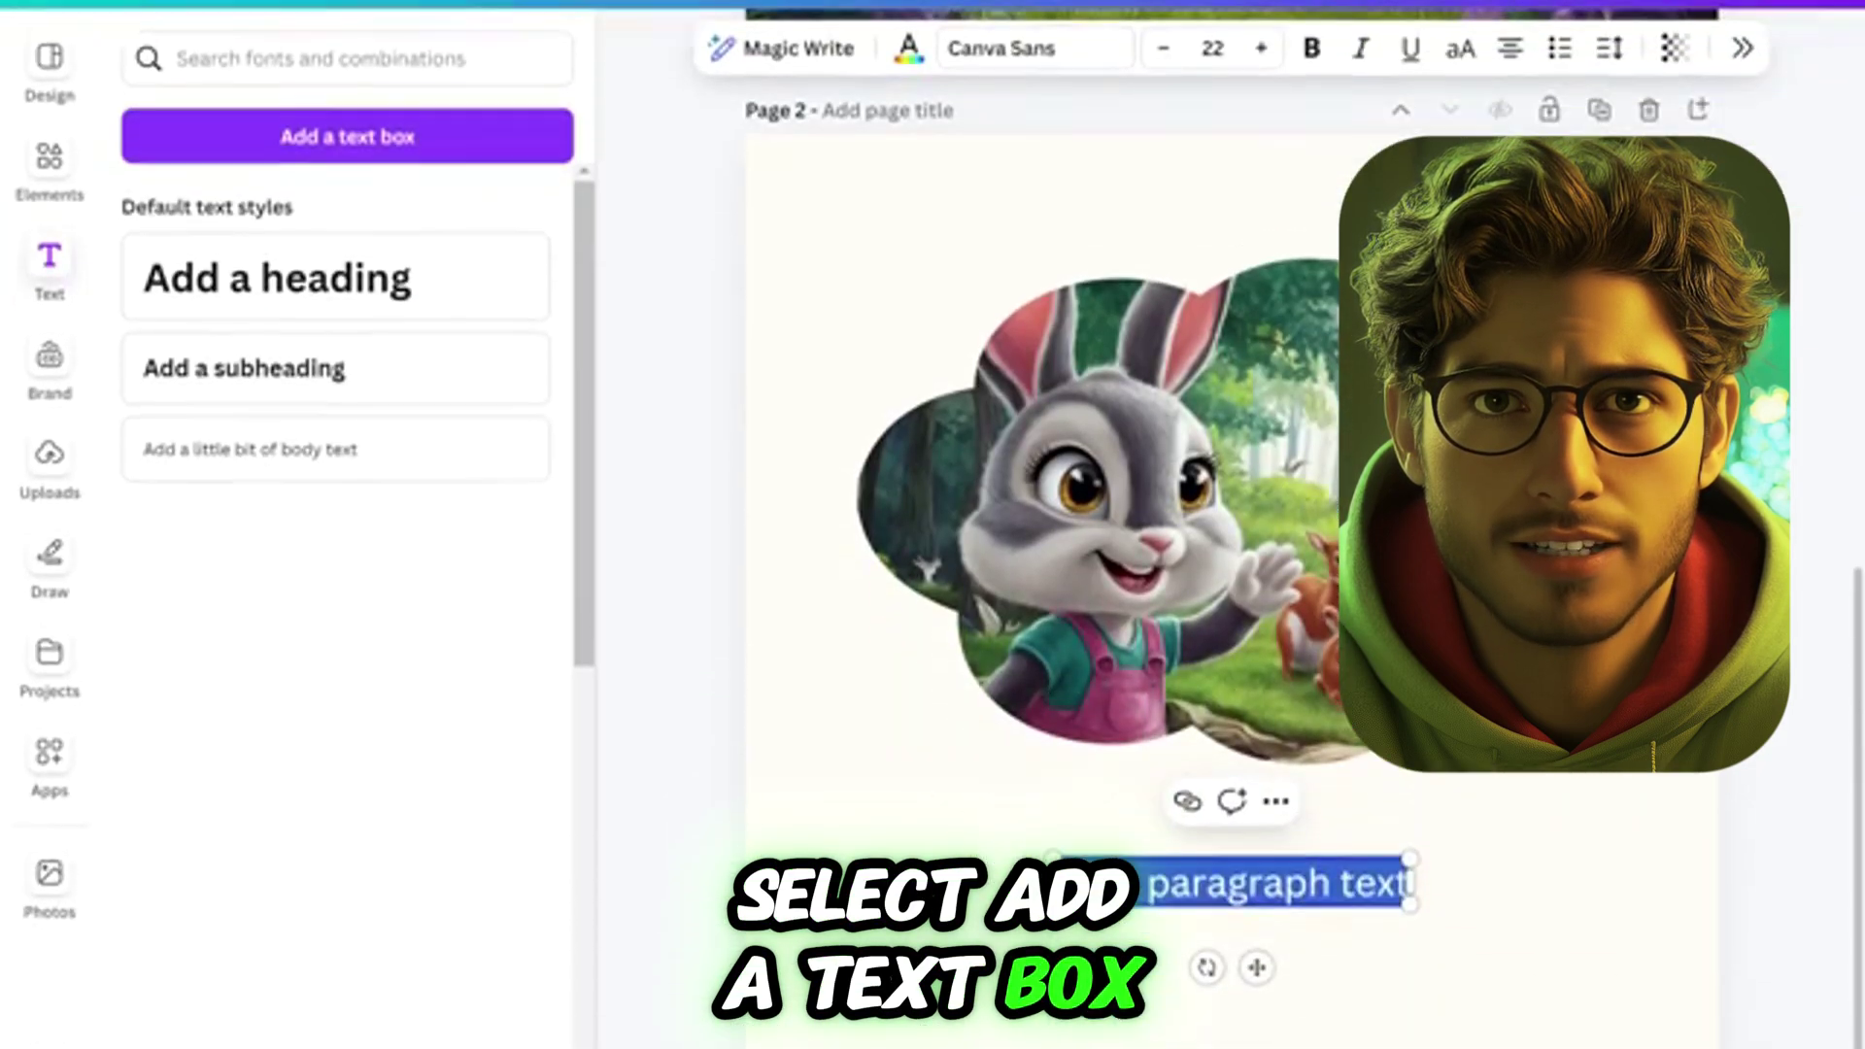
type("In the Woods lived Ruby the rabbit. She was kind, gentle and always had a warm smile.")
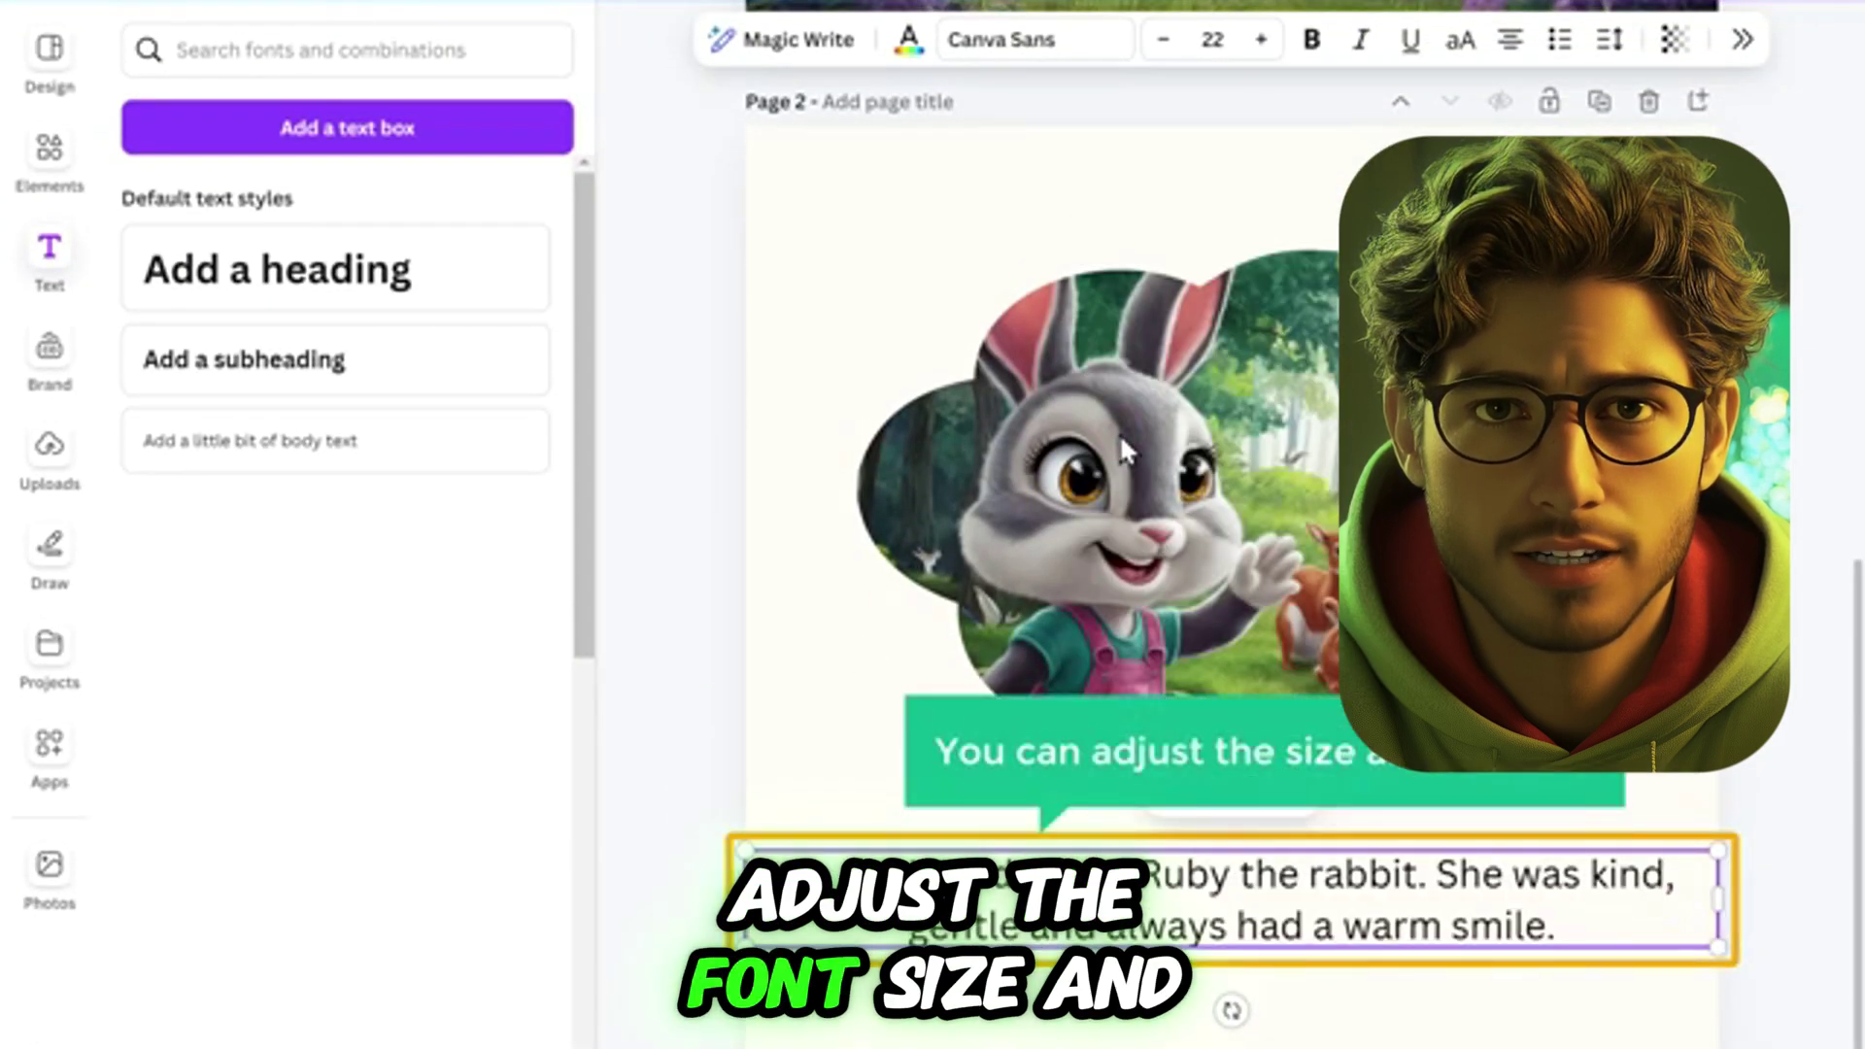
Wrap the story text over three lines under the bunny and set it in Comic Sans.
left_click_drag(743, 901, 1125, 877)
left_click_drag(1355, 884, 1180, 883)
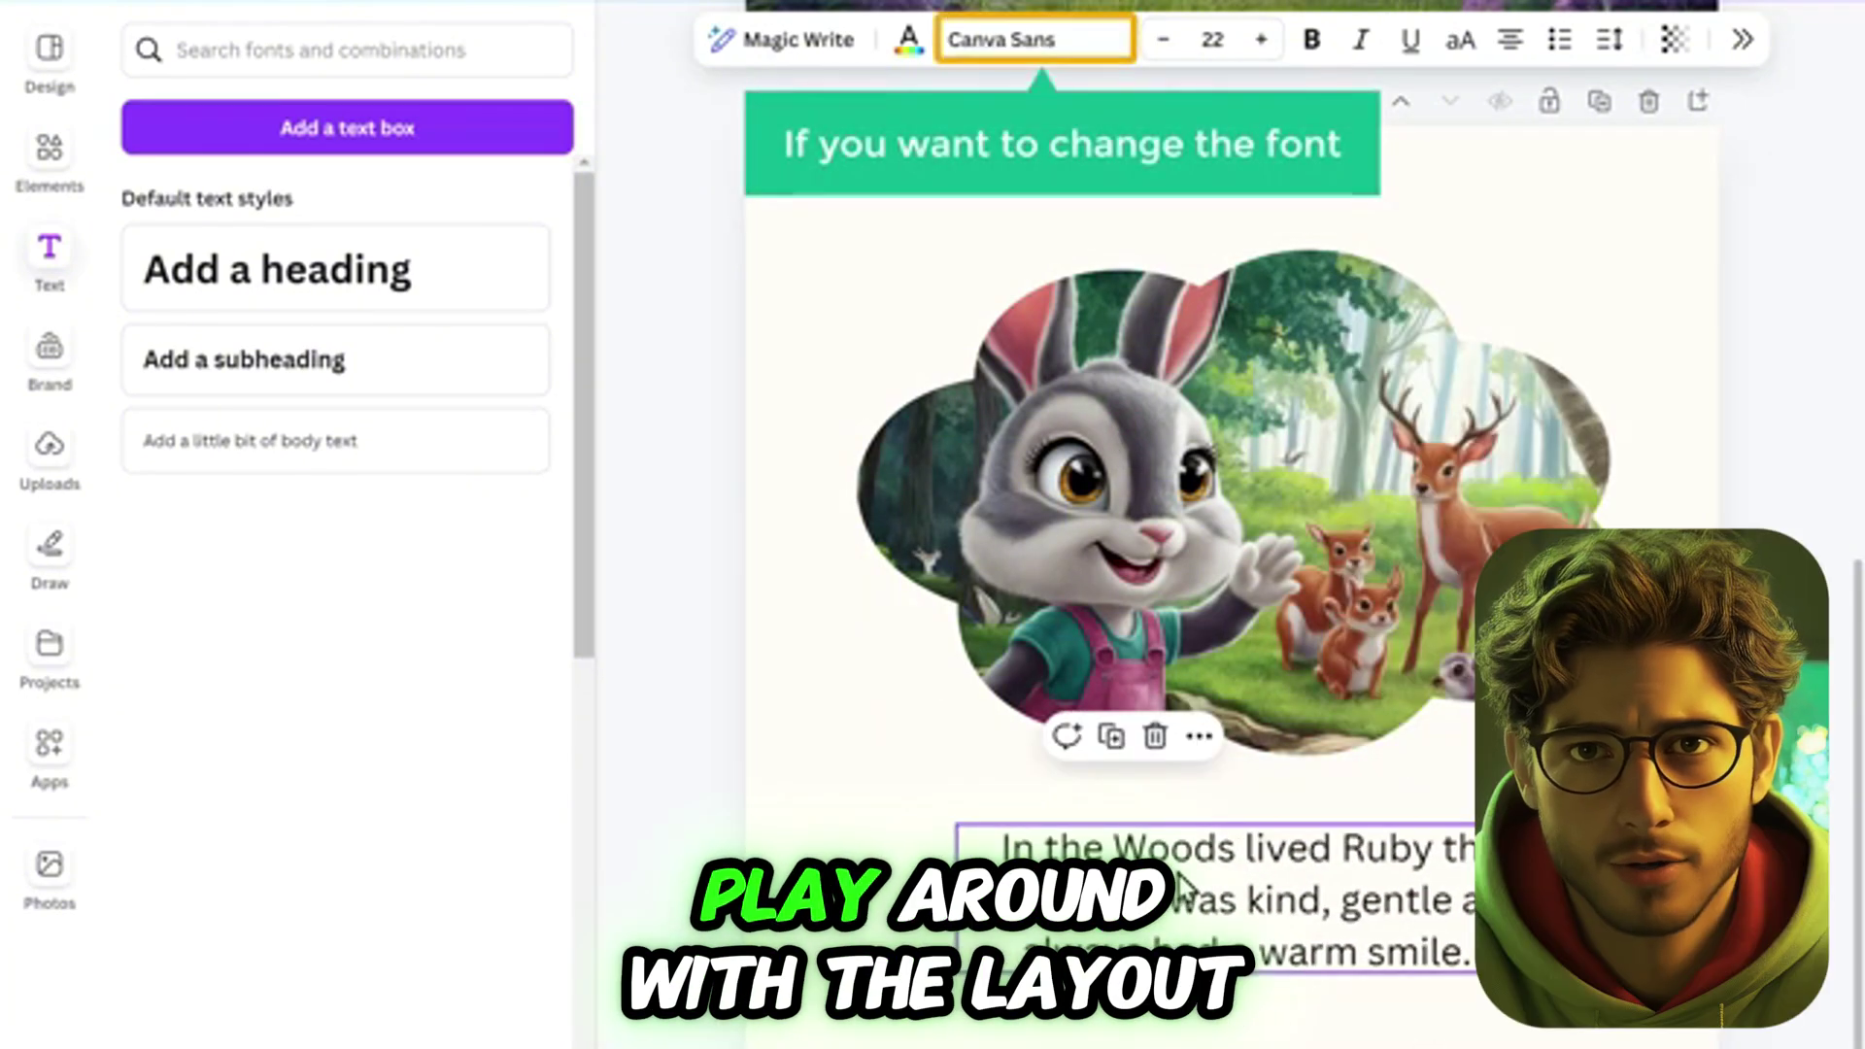
left_click(981, 43)
left_click(1515, 636)
left_click(49, 179)
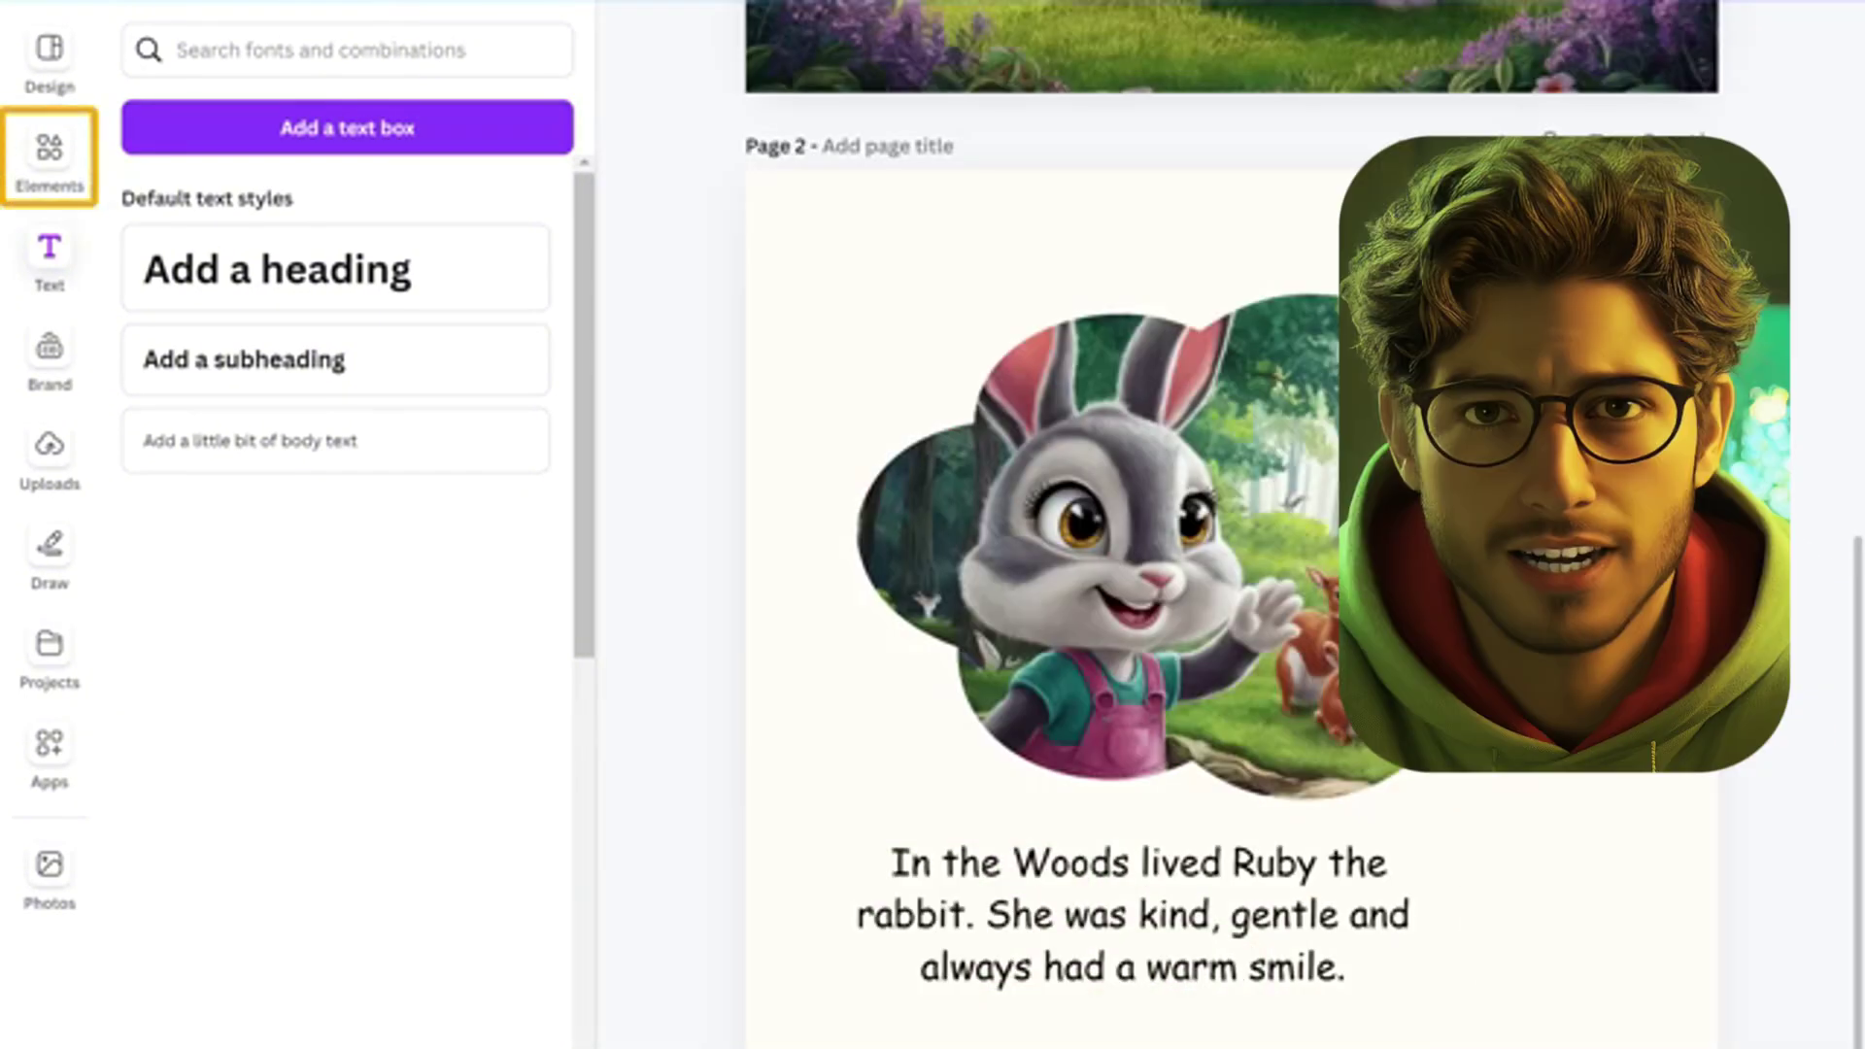
Add a leafy 'Forest' vine graphic across Page 2's top and lower its transparency.
left_click(246, 54)
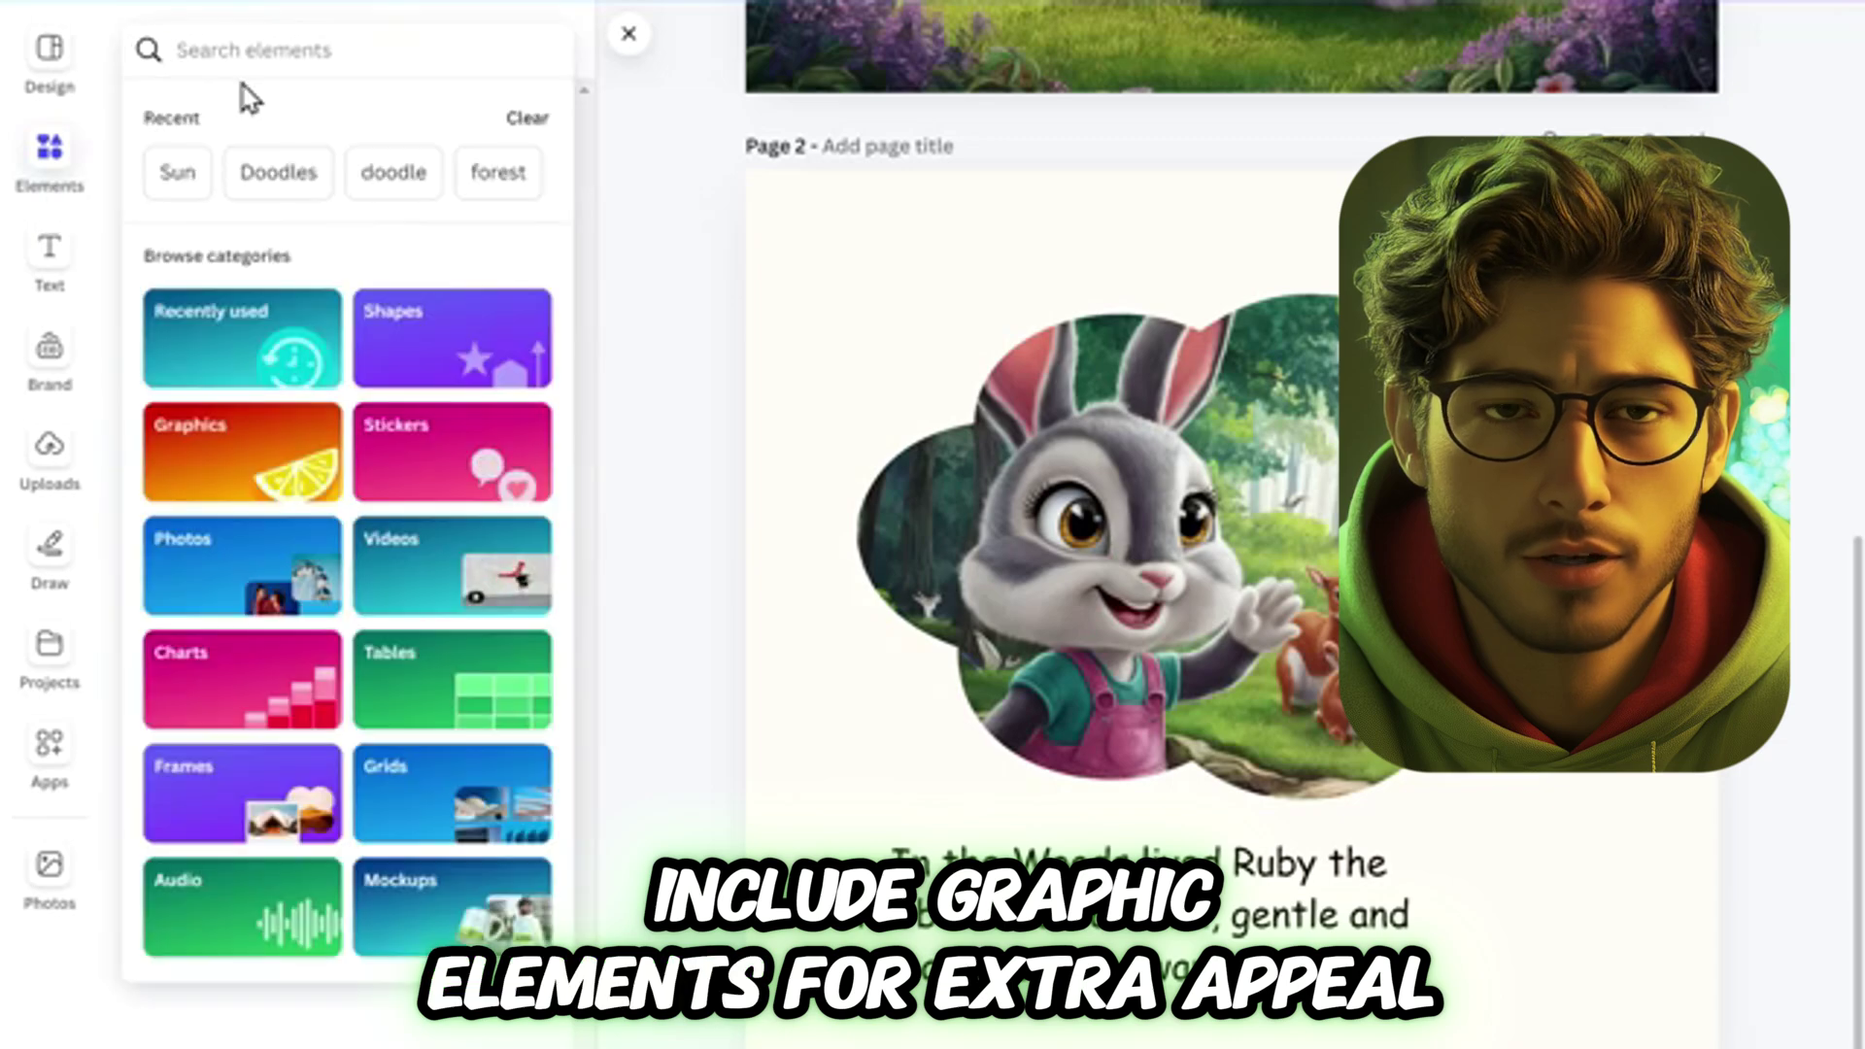
type("Forest")
left_click(212, 165)
left_click(521, 259)
scroll(522, 287, "down", 2)
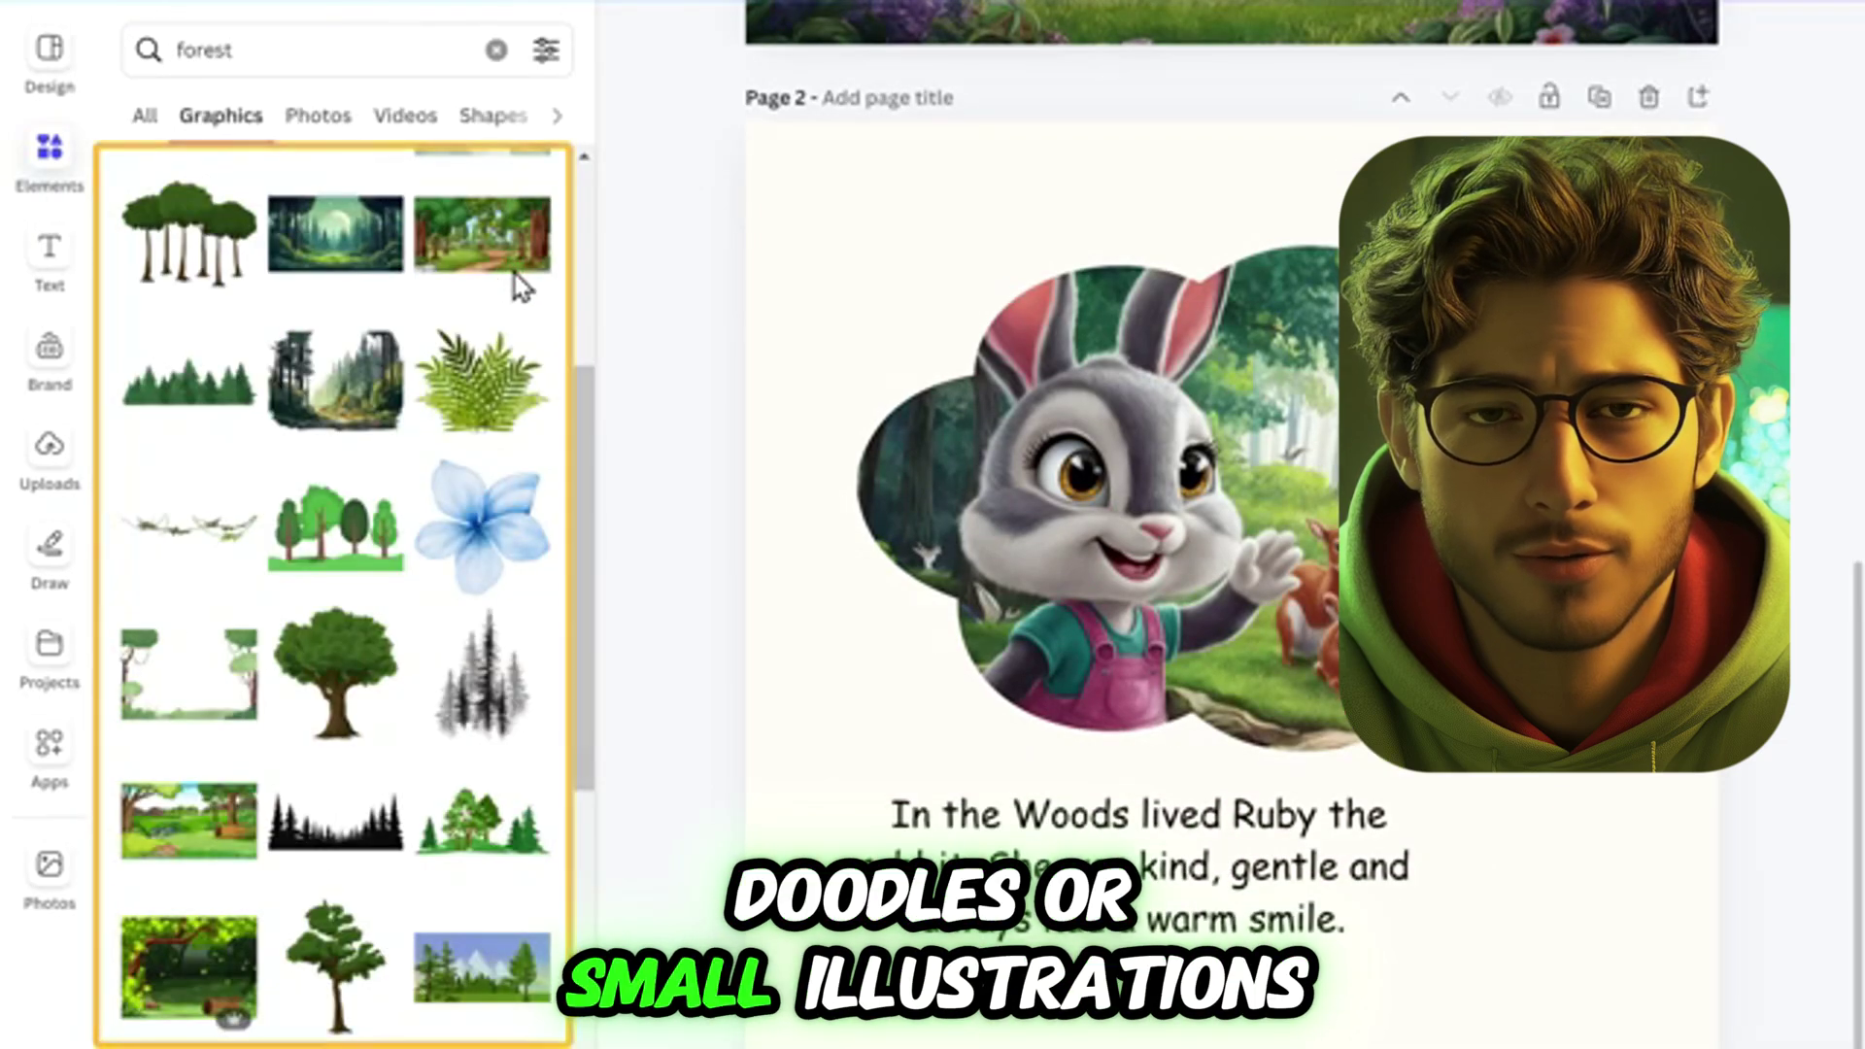
left_click(172, 521)
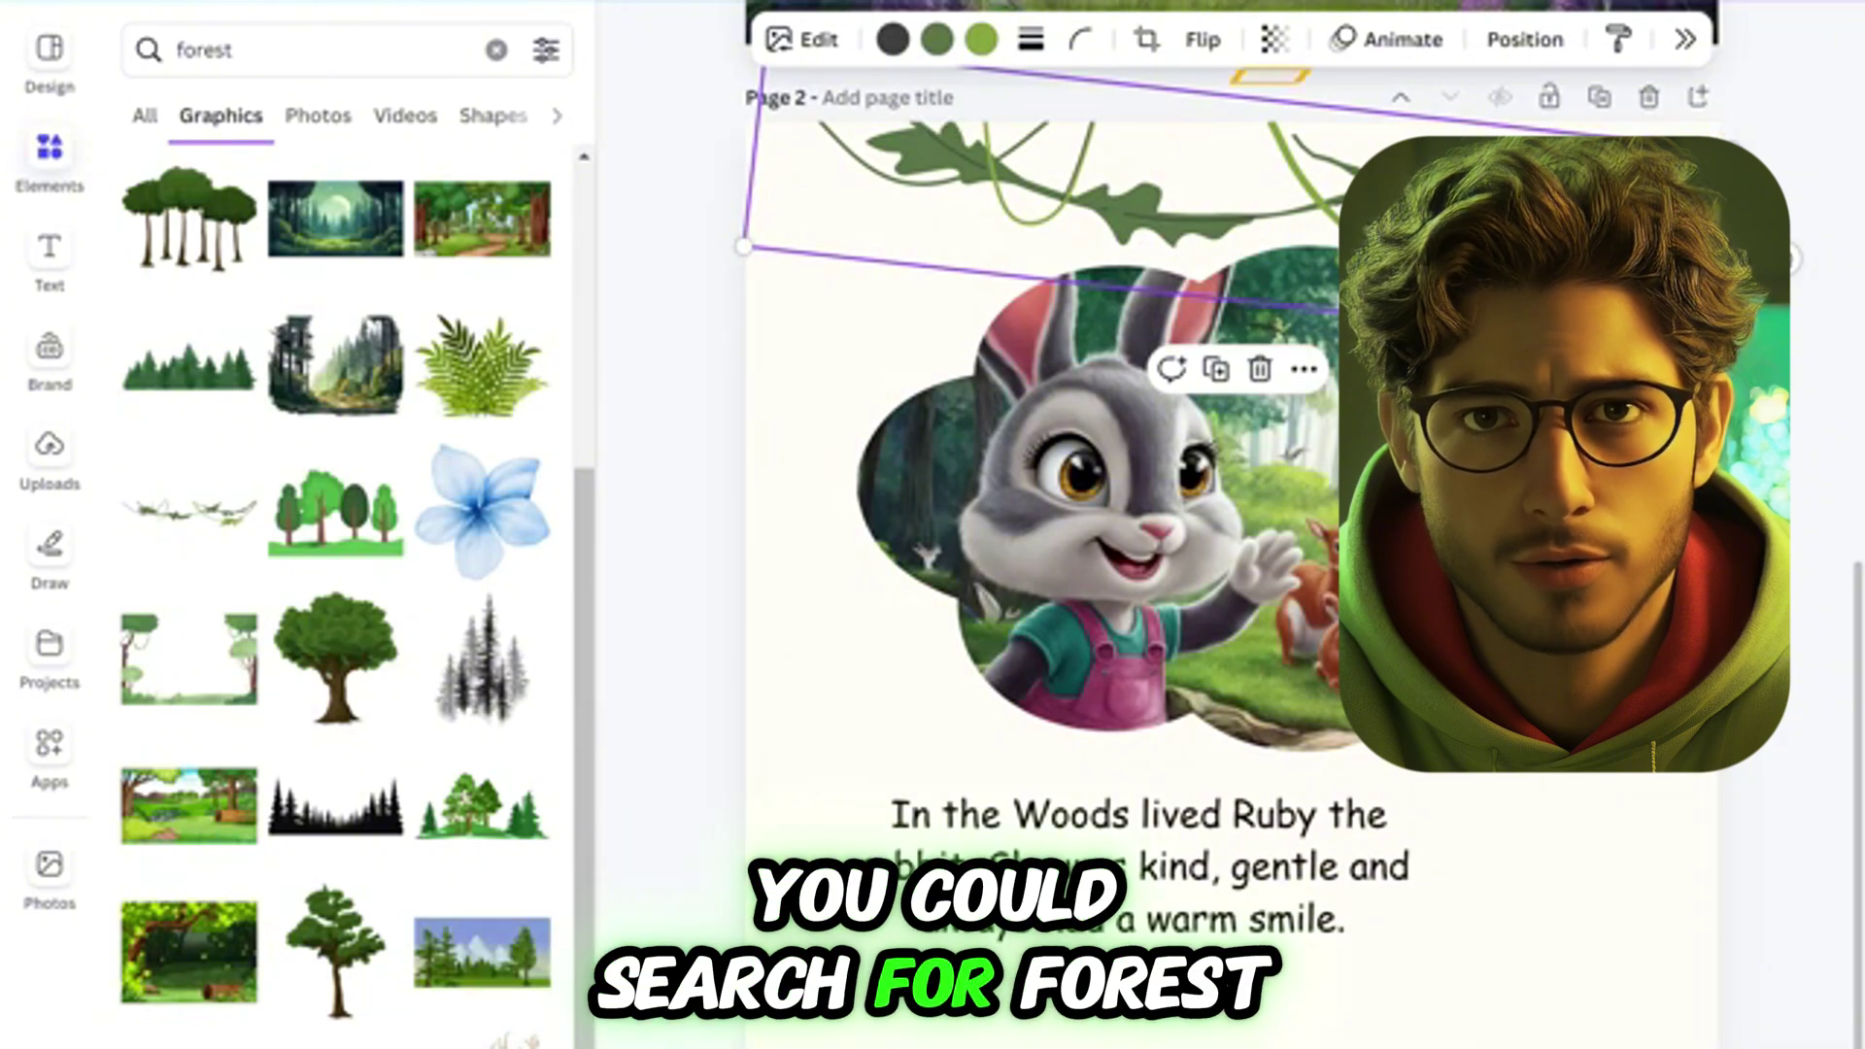
left_click(1274, 48)
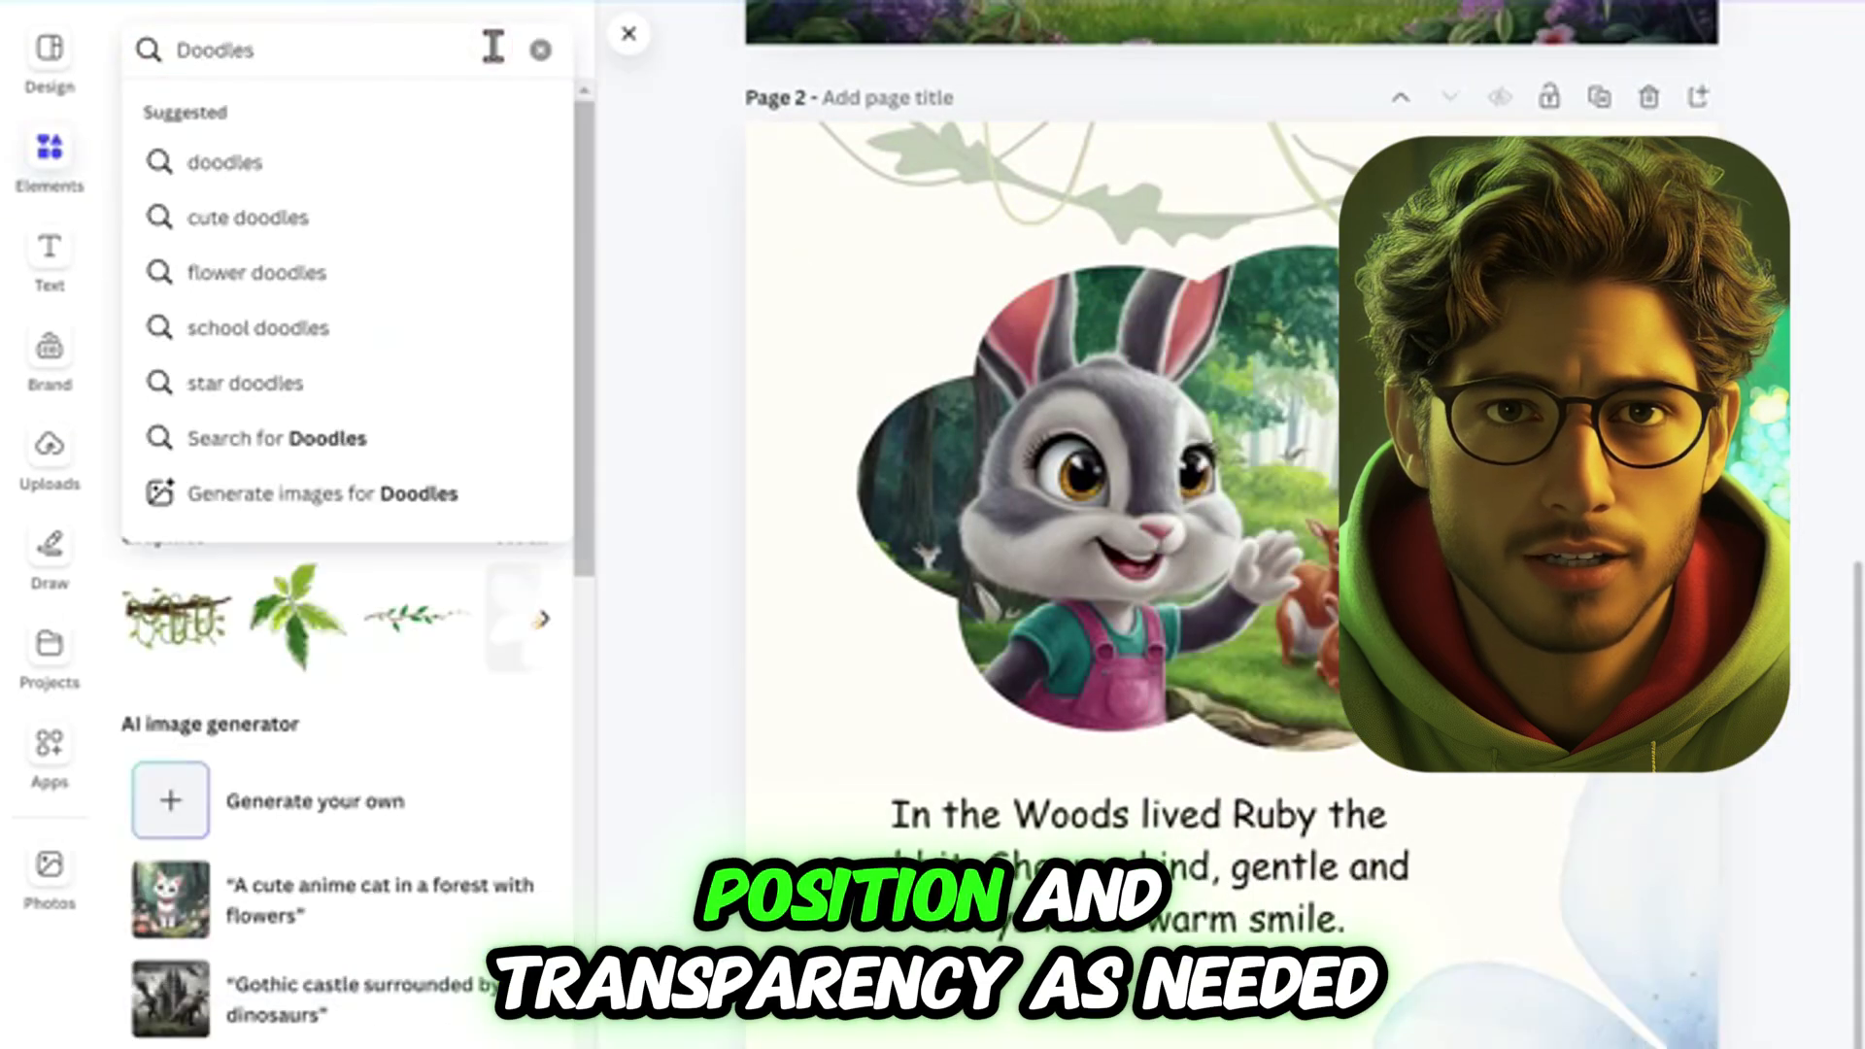
Add a sparkle doodle and place it beside the bunny picture.
left_click(192, 158)
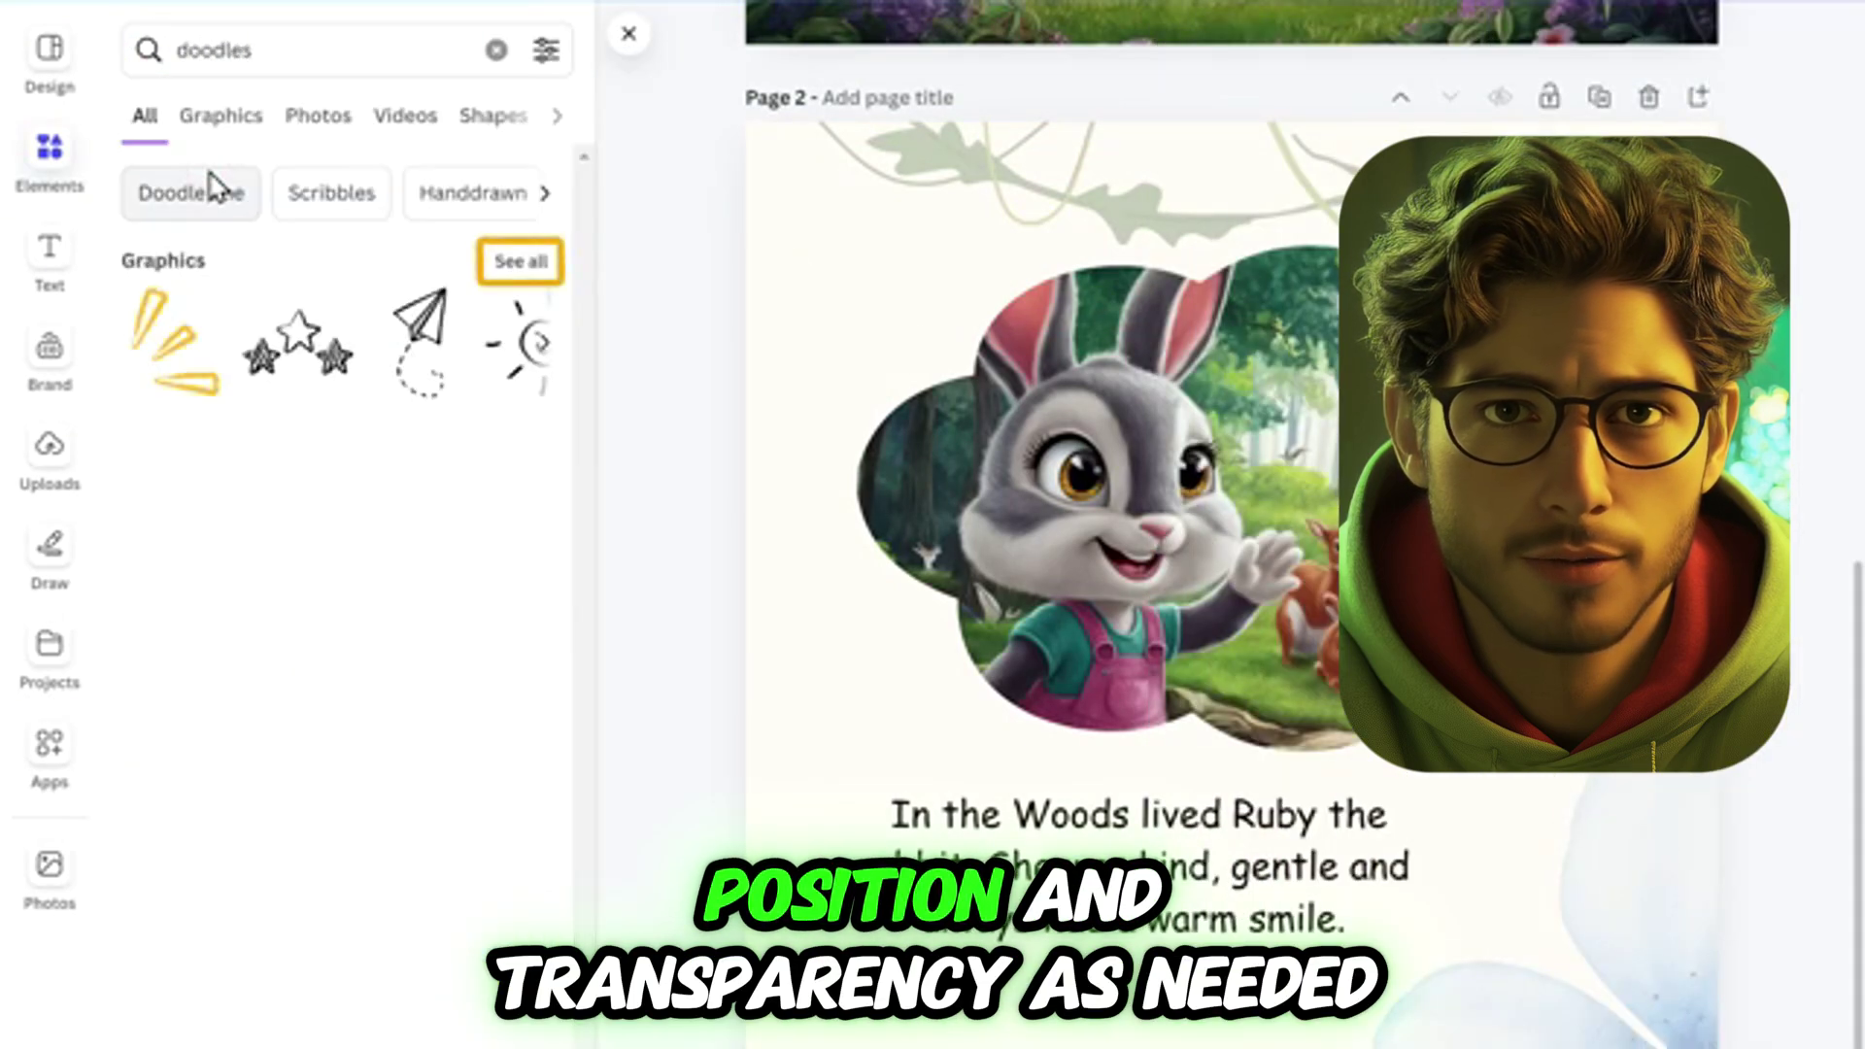
left_click(521, 259)
left_click(475, 374)
left_click_drag(968, 555, 855, 413)
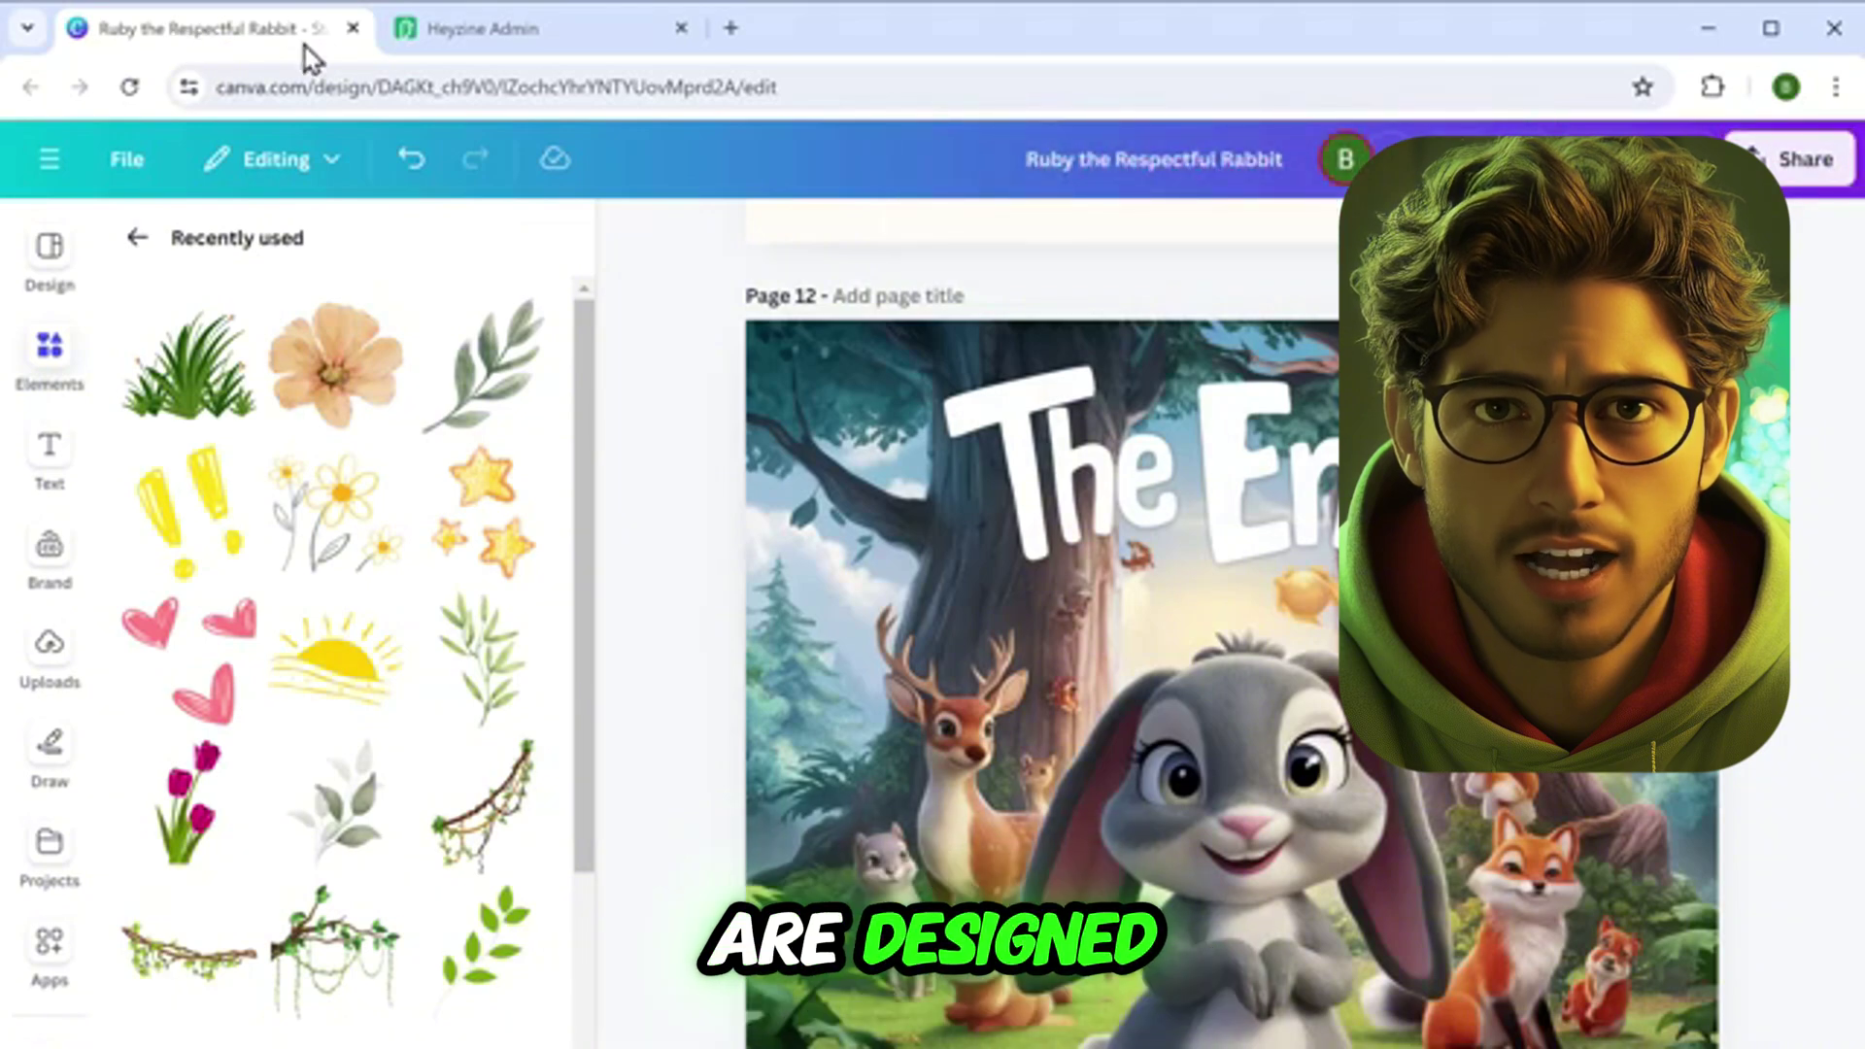
Download all 12 pages as a PDF Print file via Share > Download.
left_click(1802, 164)
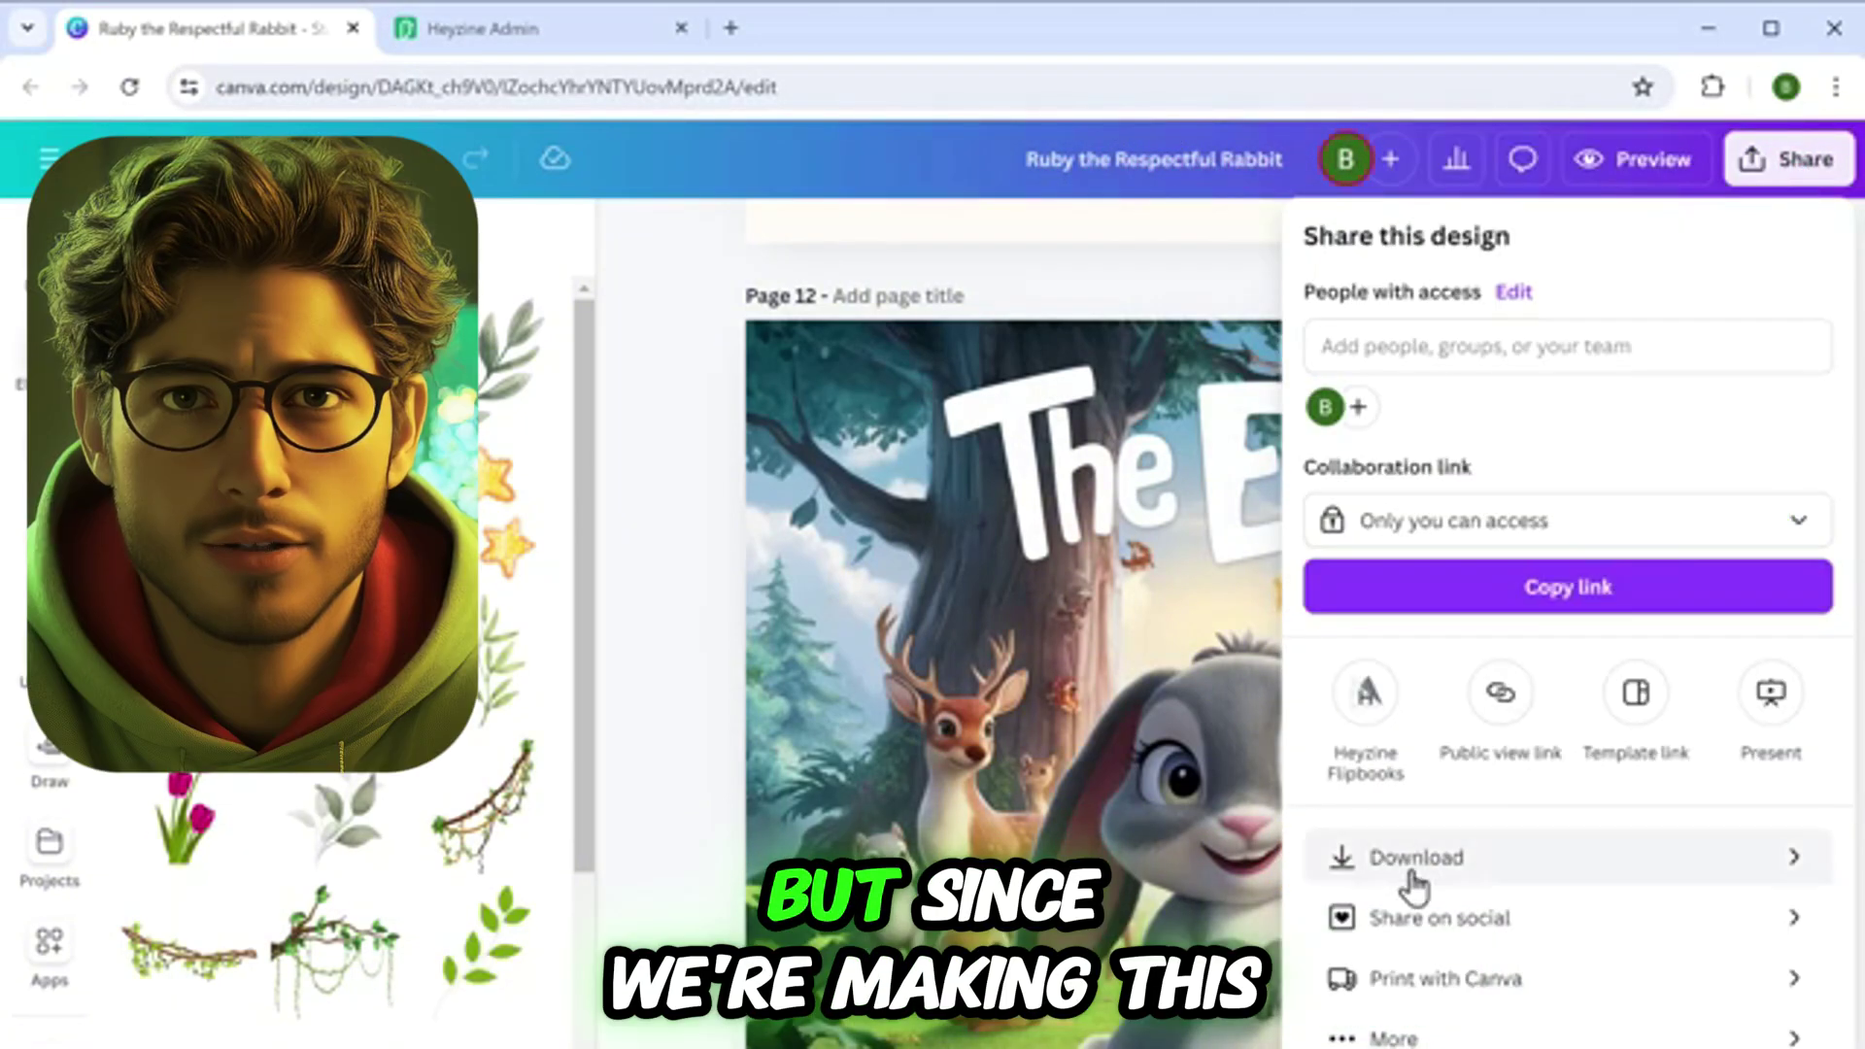
left_click(1413, 867)
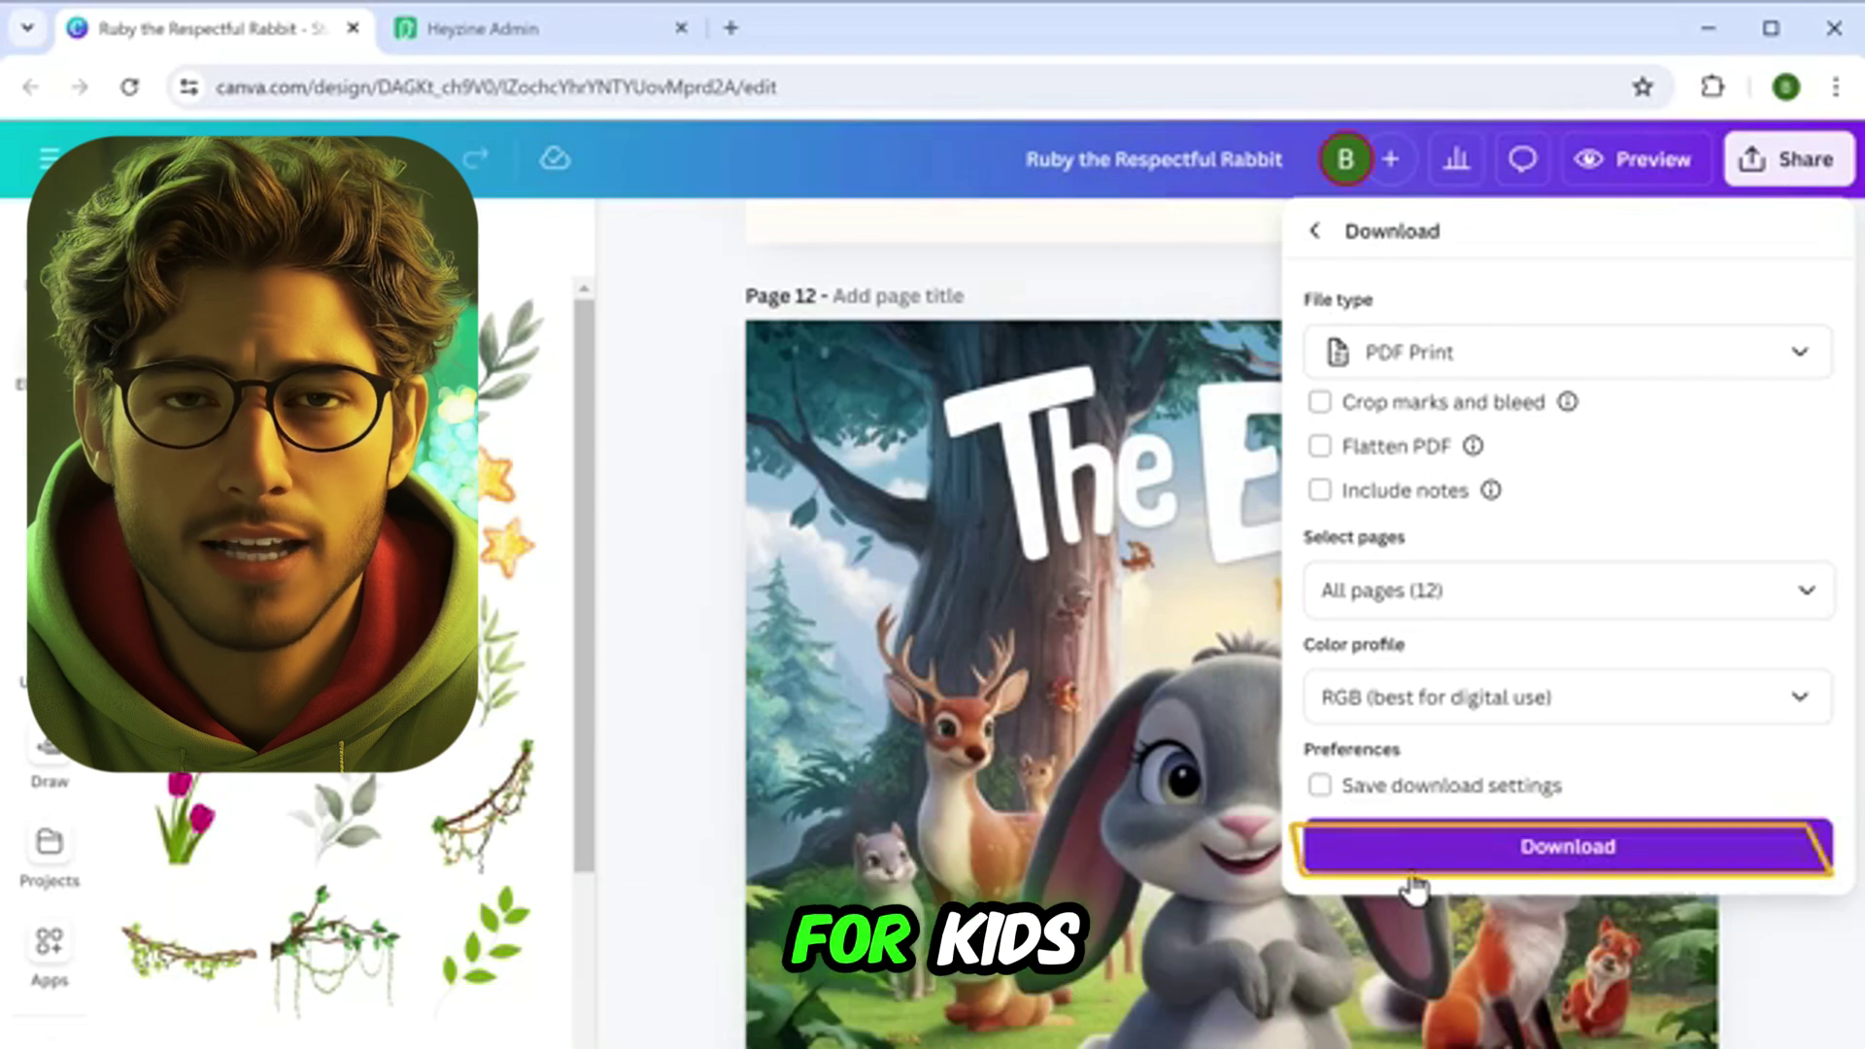
left_click(1560, 860)
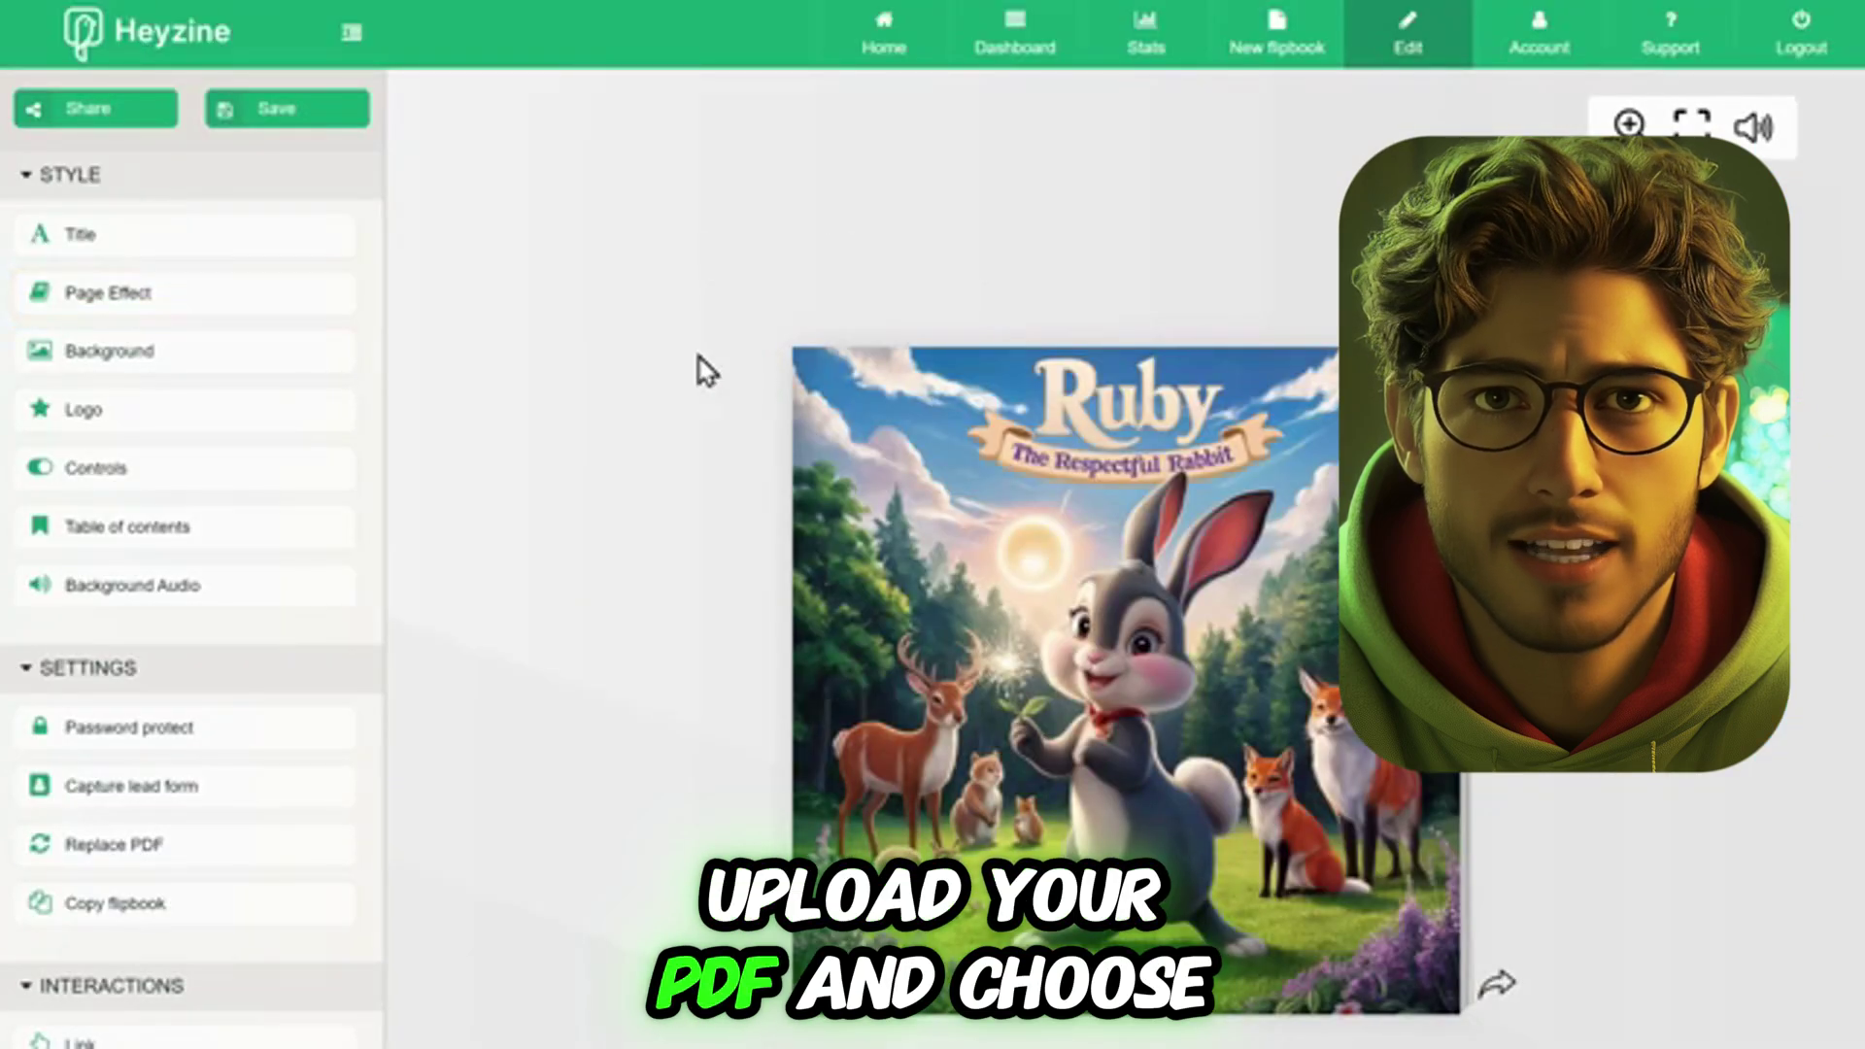
Apply the Book page effect to the Ruby flipbook, turn a page, and bring up its share link.
left_click(108, 297)
left_click(329, 327)
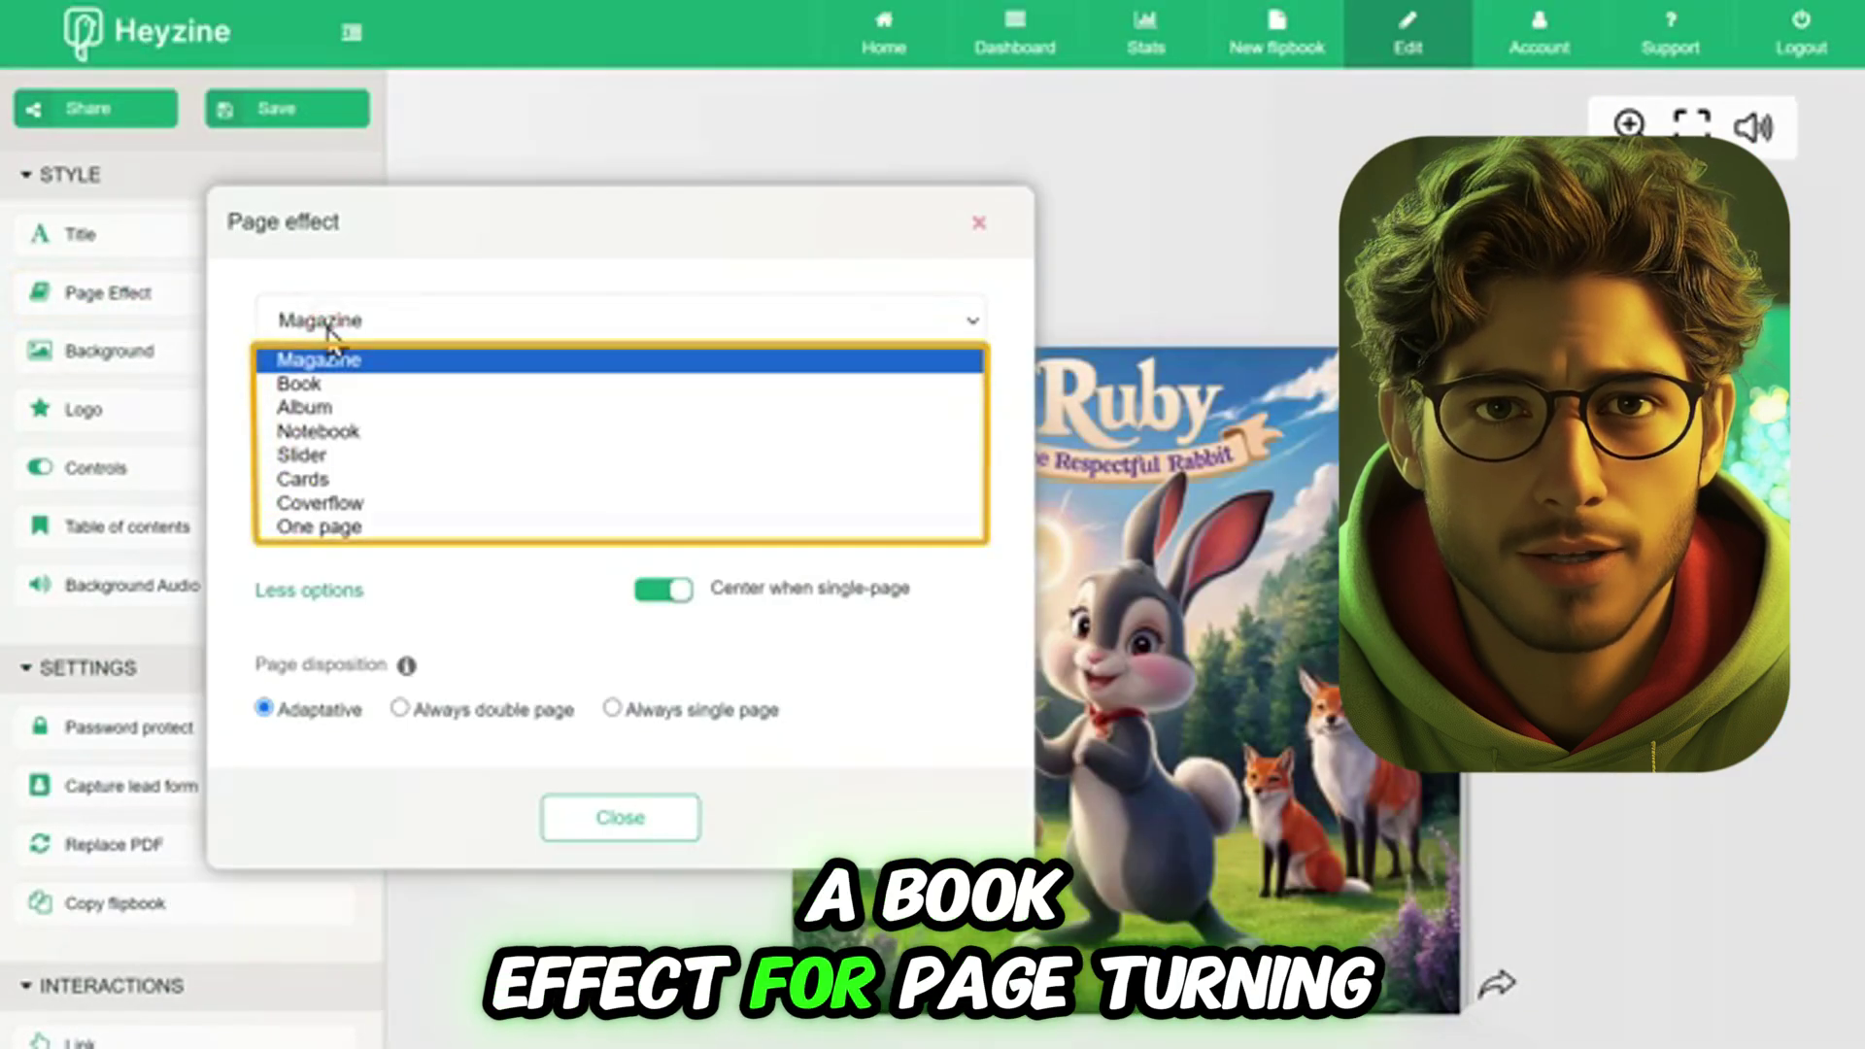
left_click(299, 388)
left_click(621, 860)
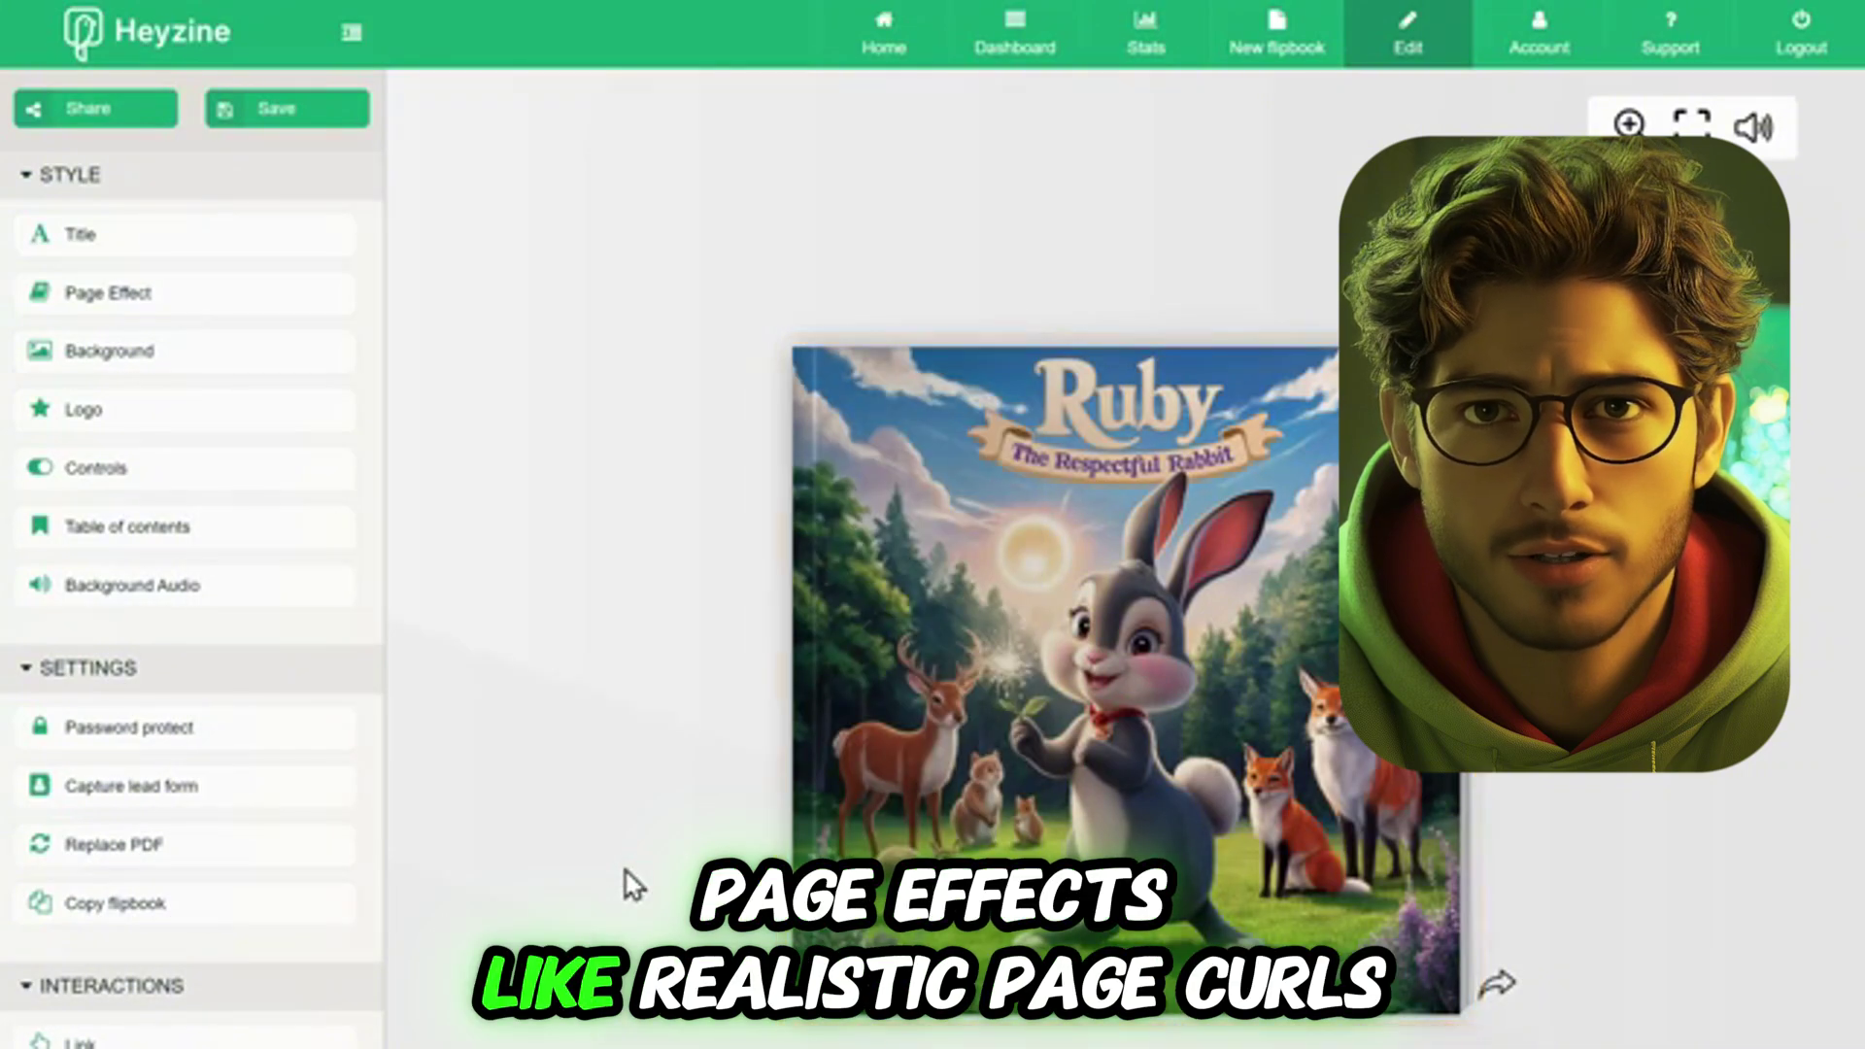
left_click(1496, 986)
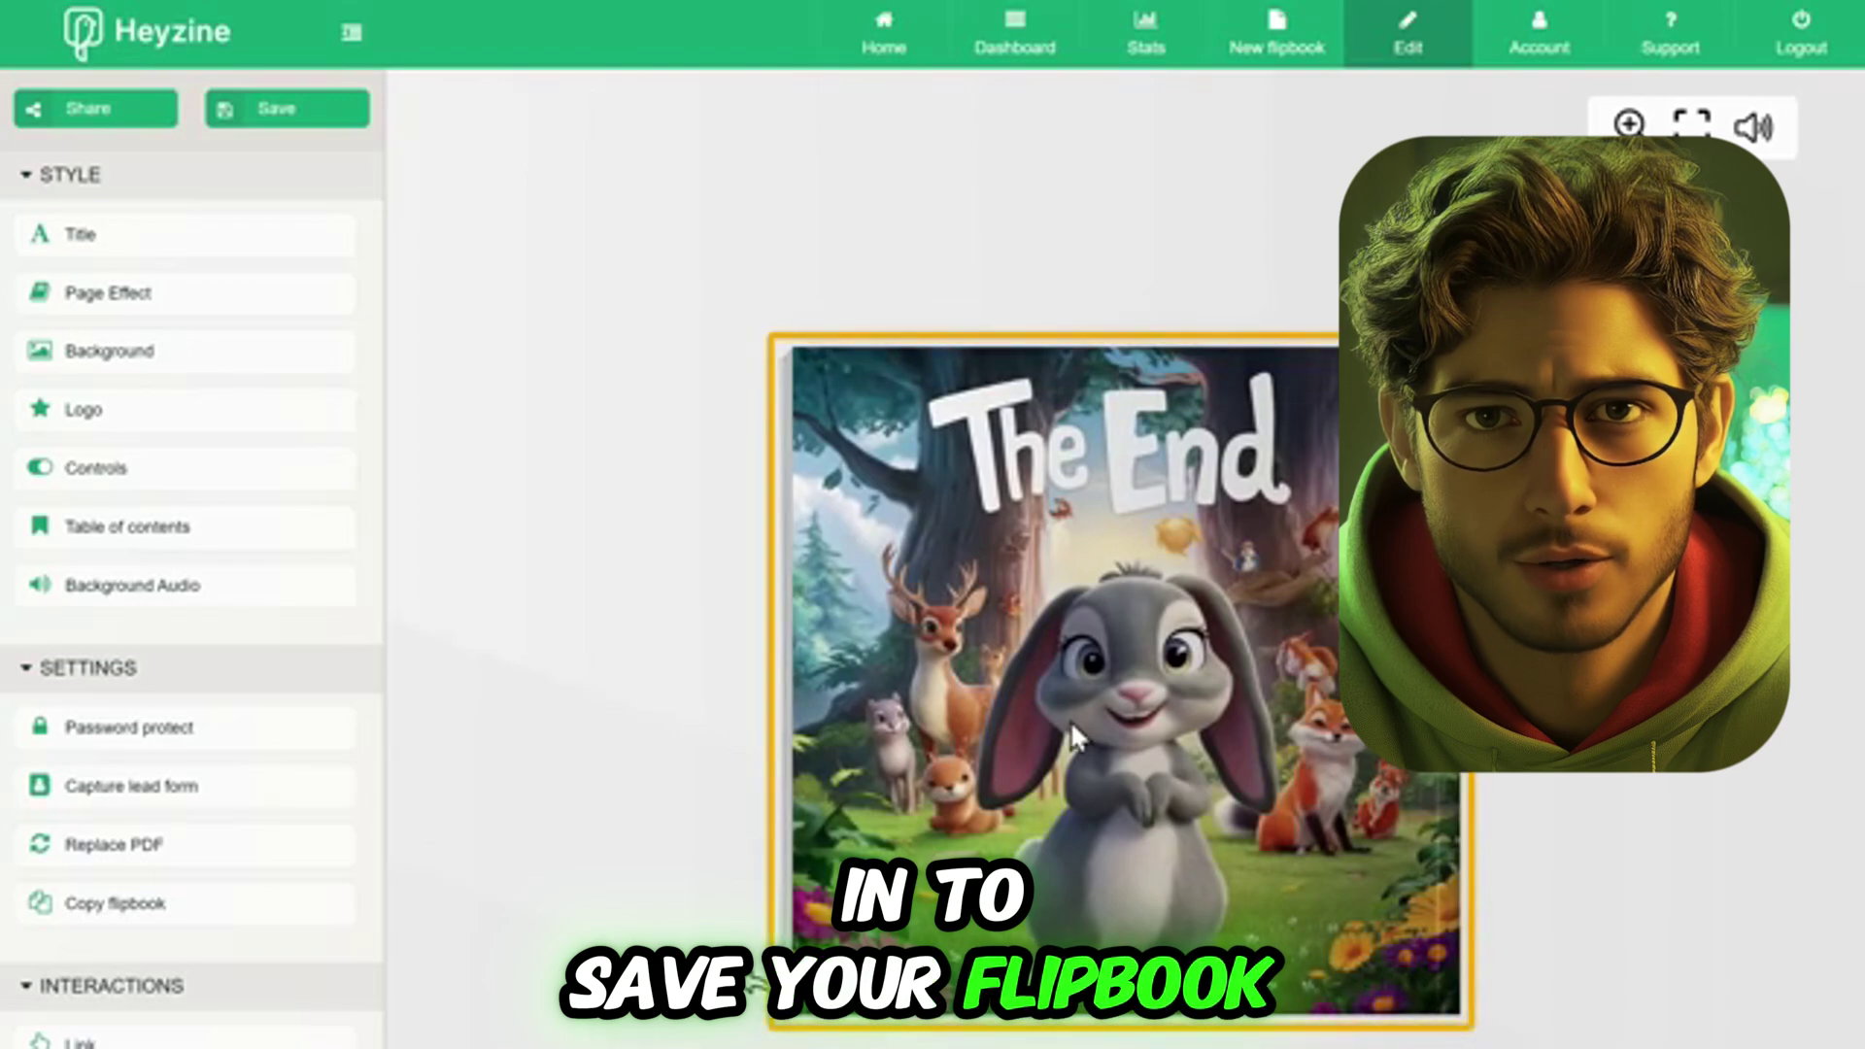
left_click(90, 111)
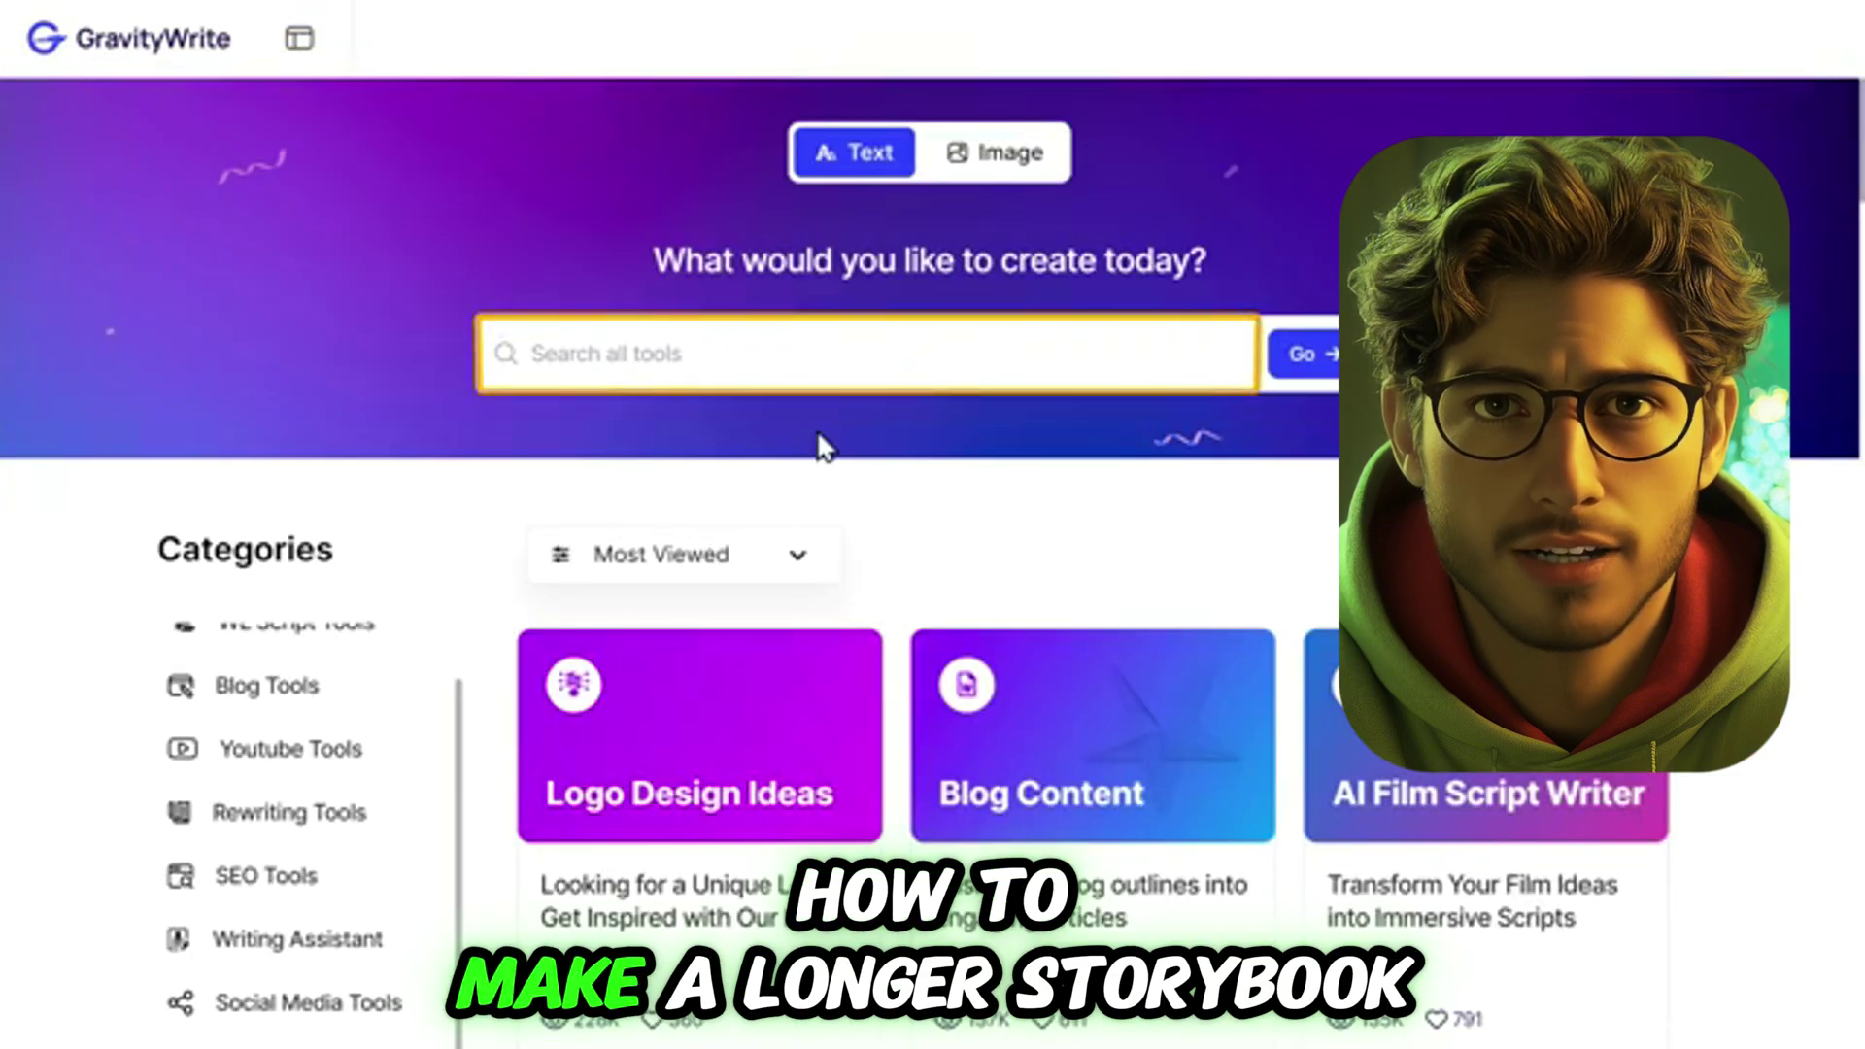
Generate a 50-page Early Readers moral story 'Ruby the Respectful Rabbit' with Kids Story Book (Long without image prompt).
type("kids")
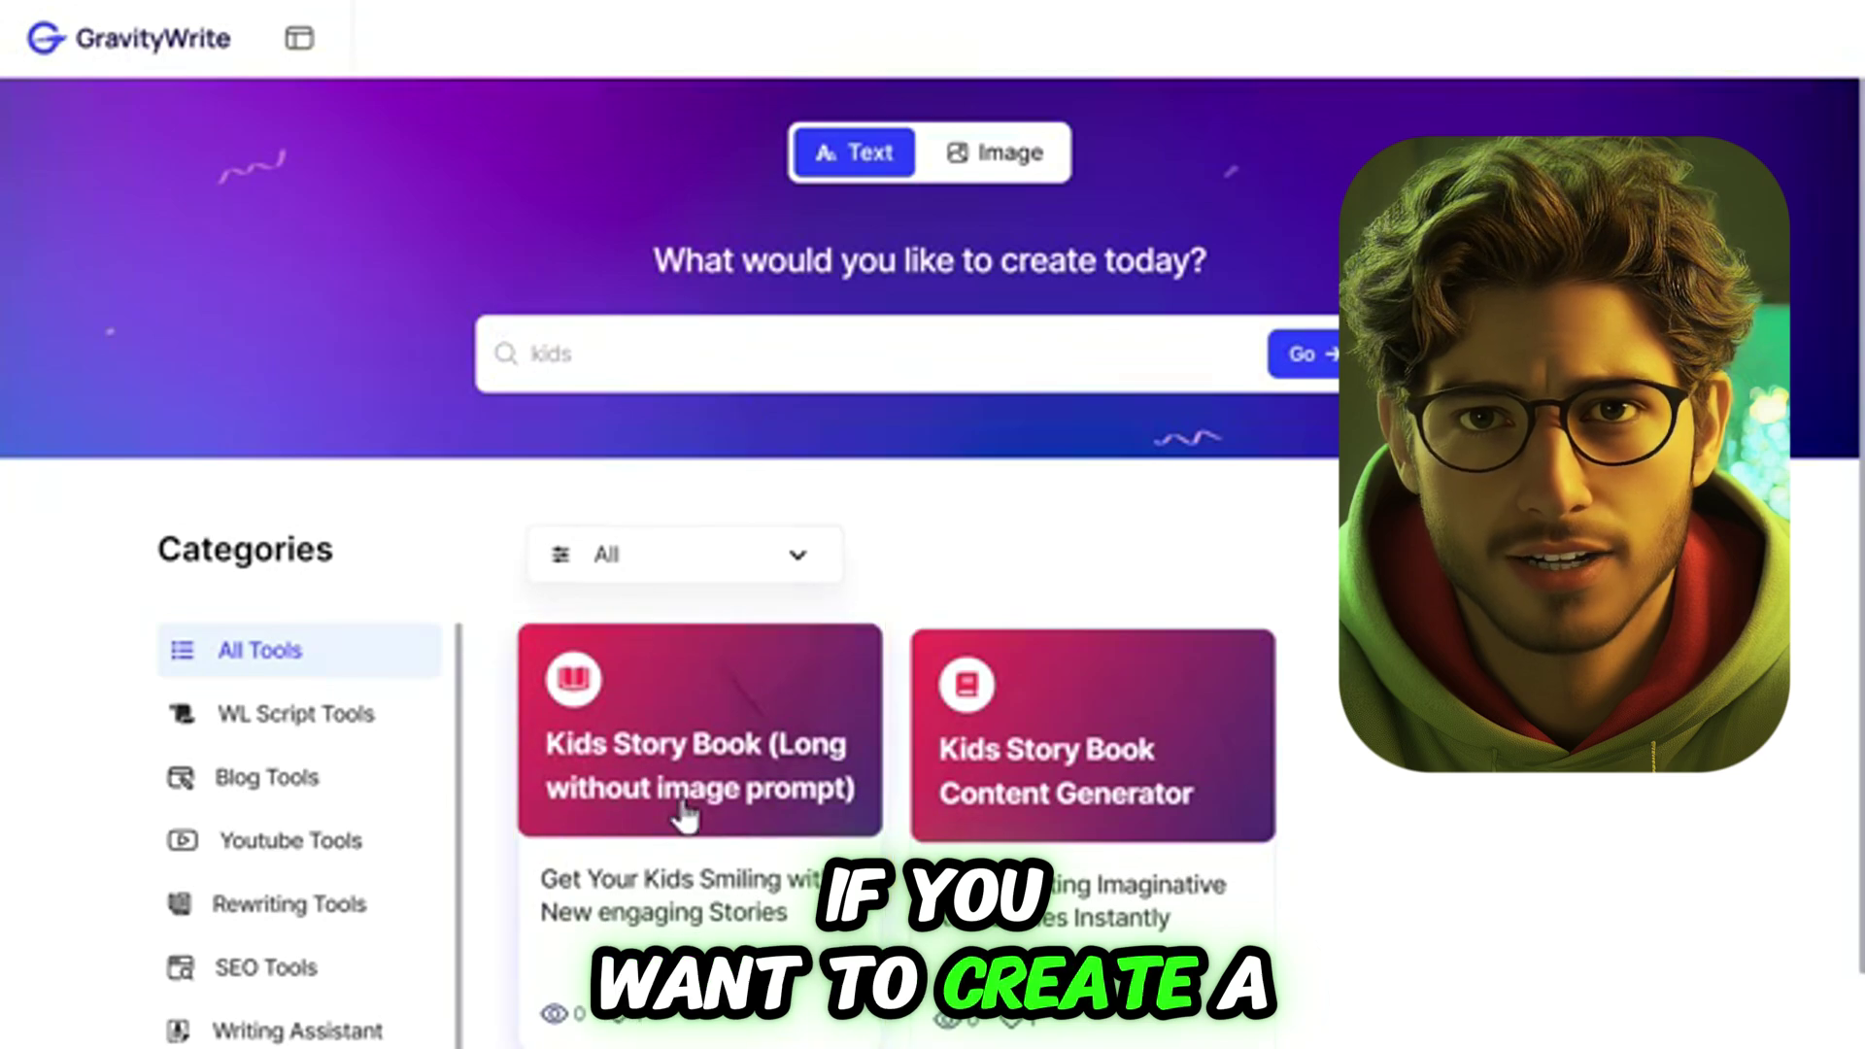
left_click(685, 814)
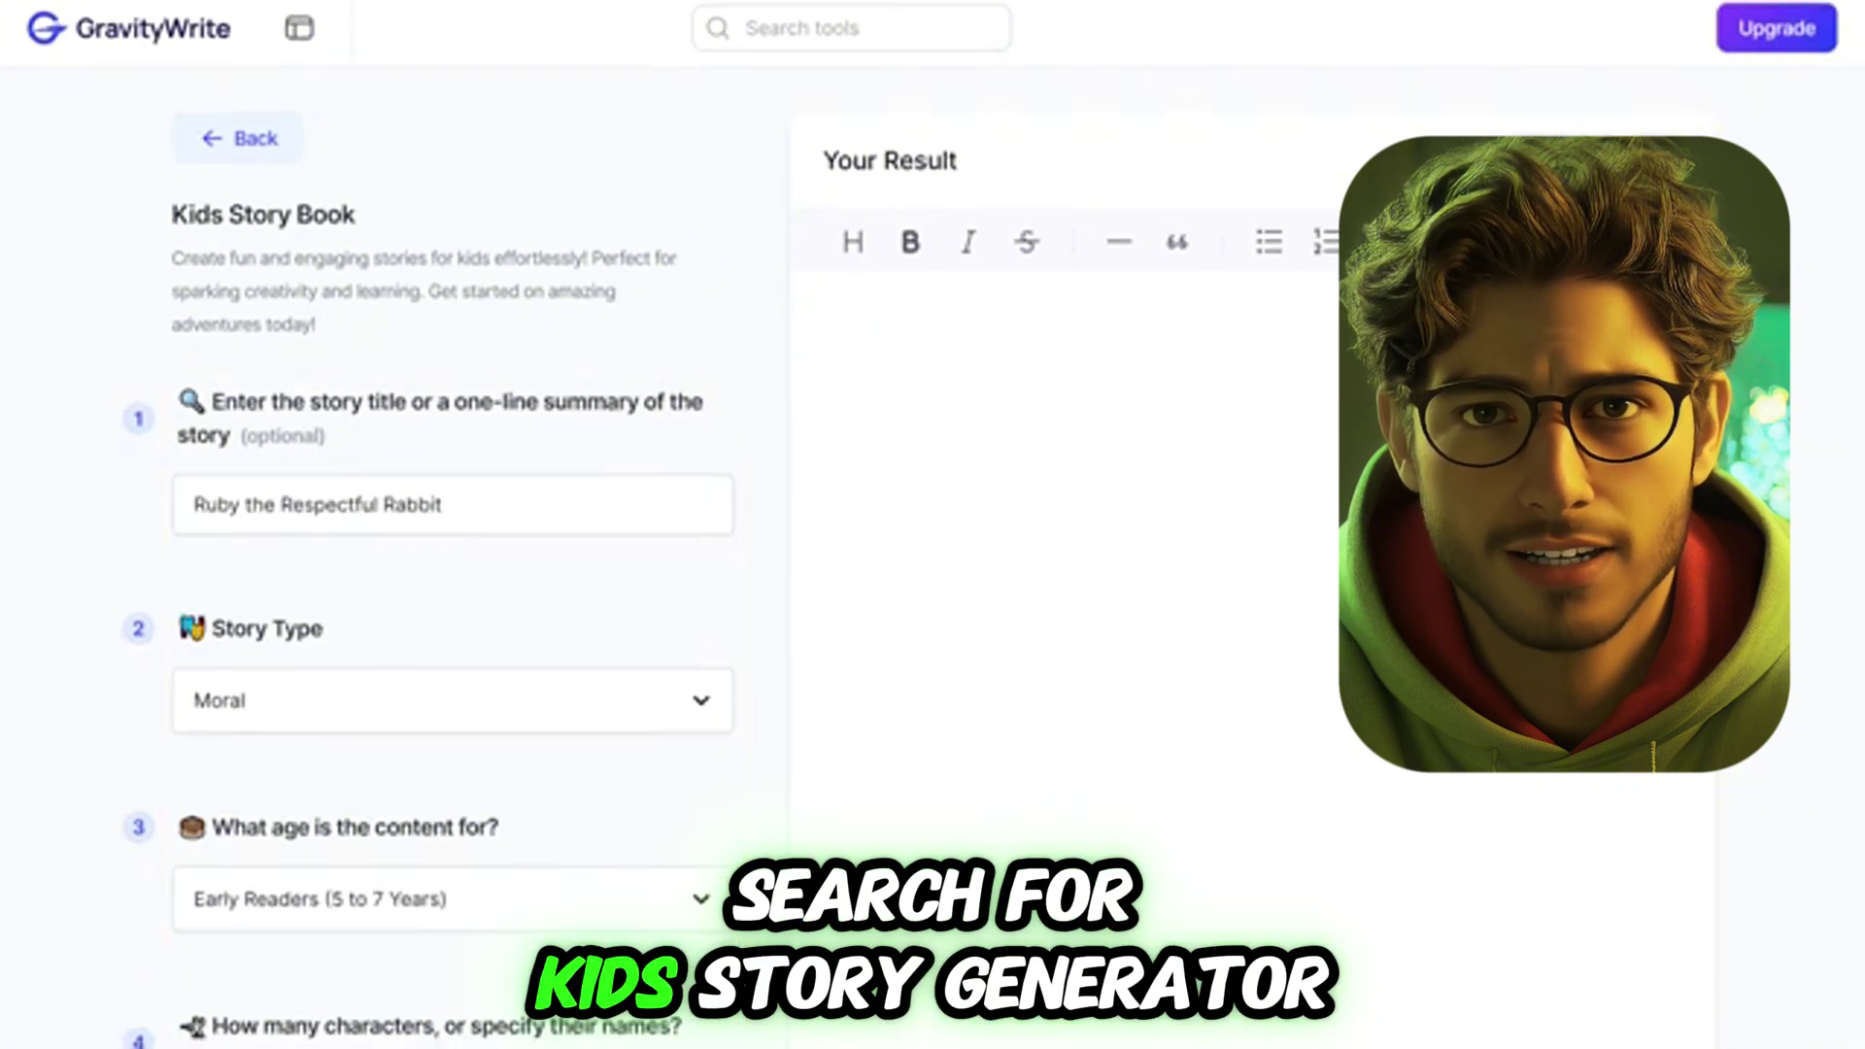
scroll(388, 898, "down", 5)
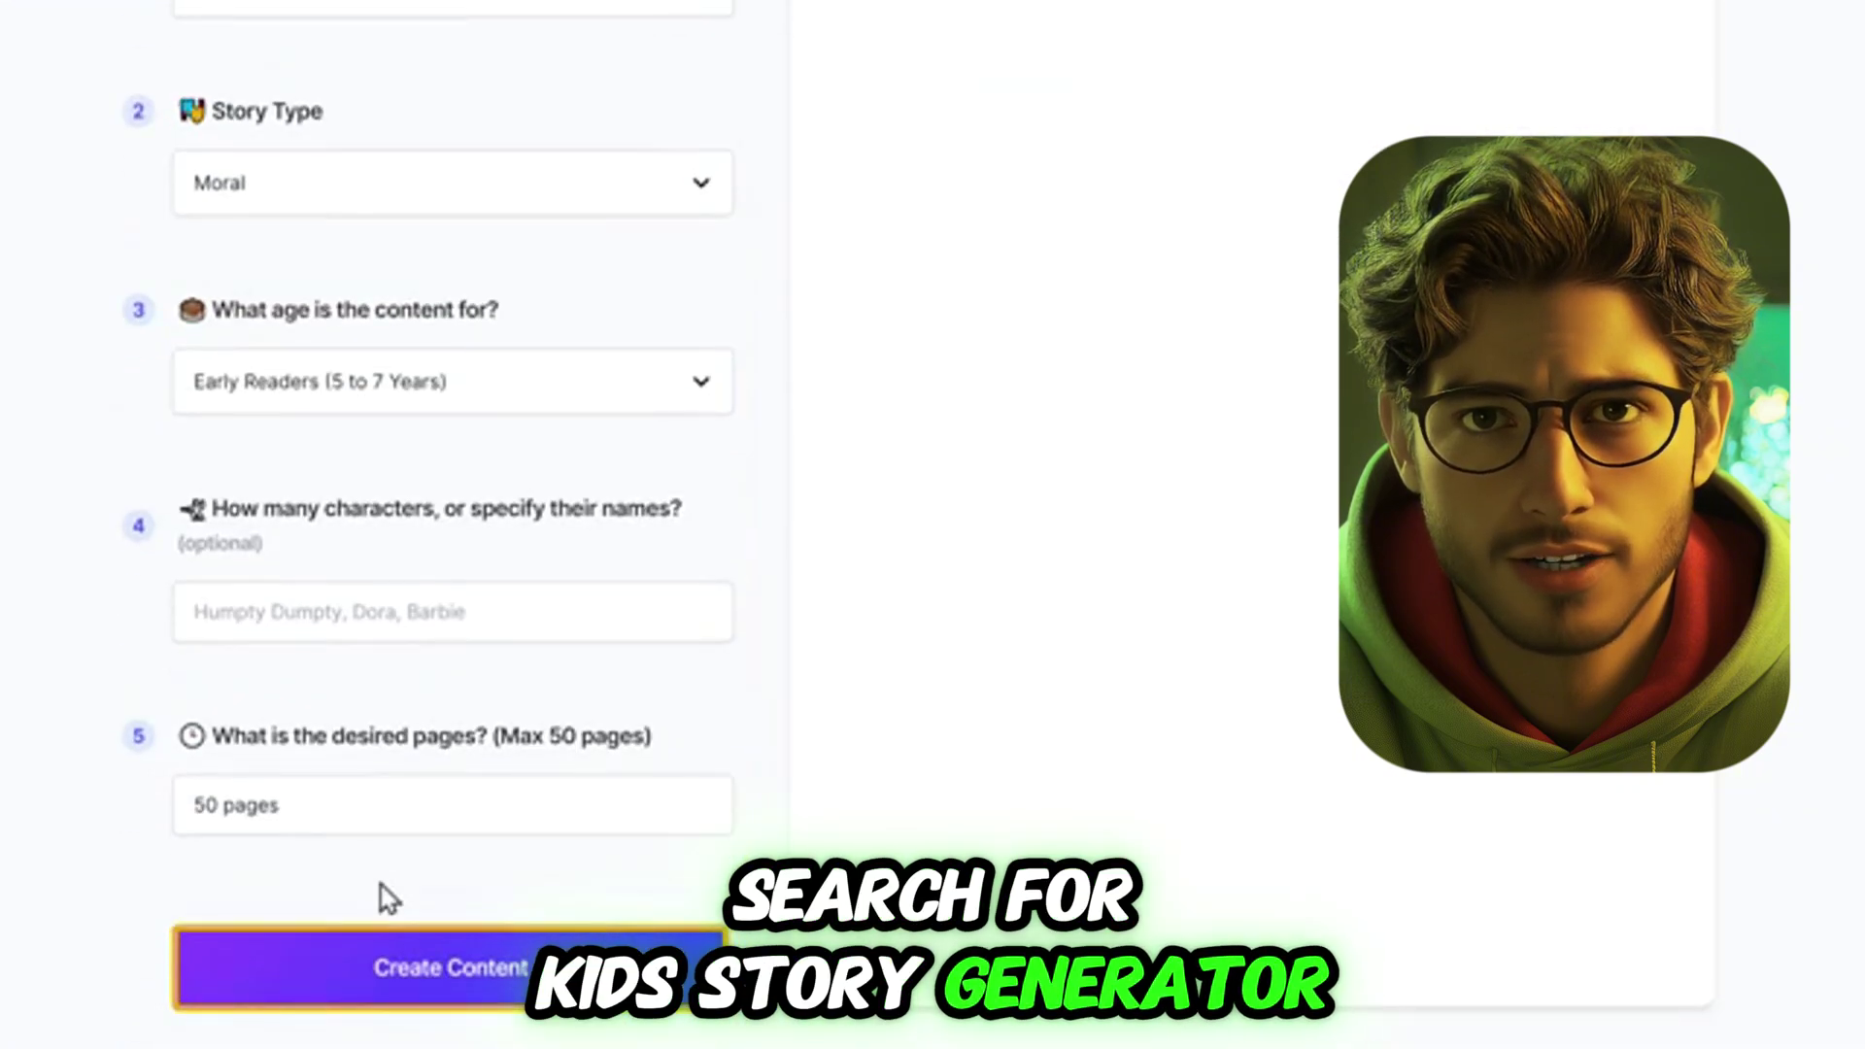
left_click(412, 993)
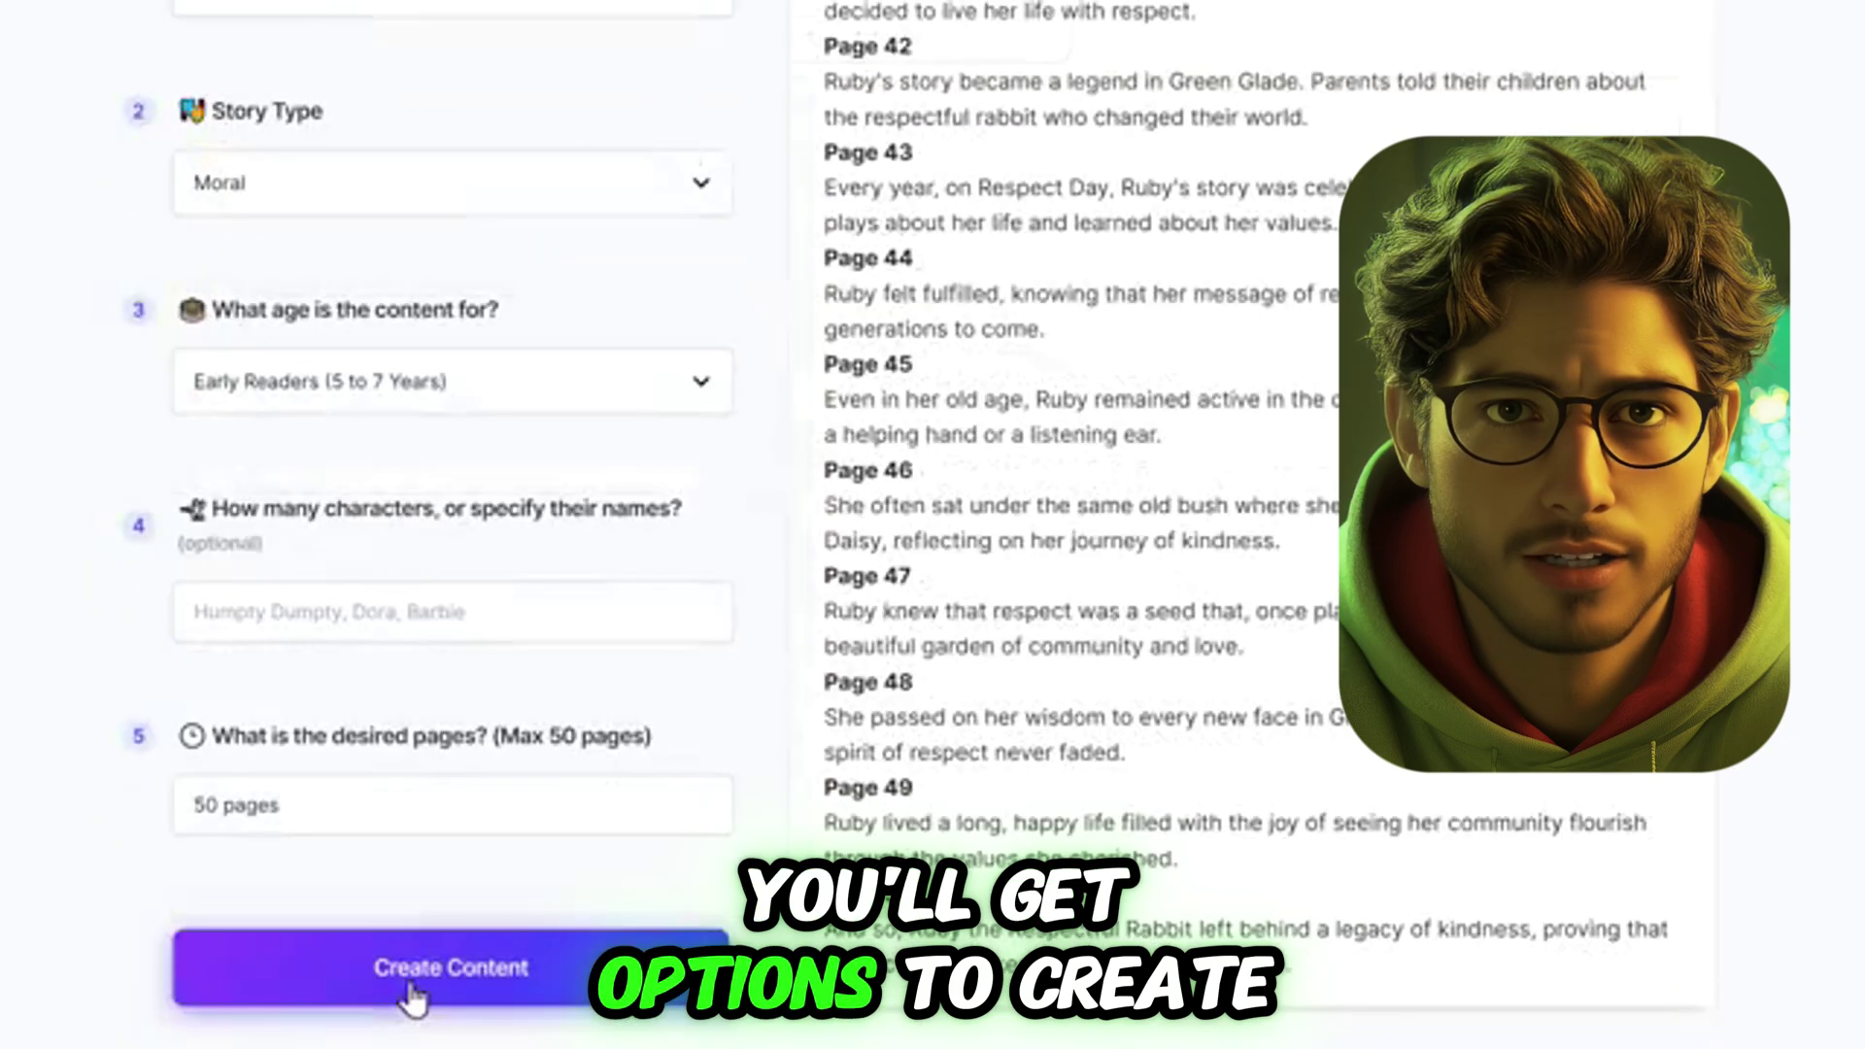
scroll(1068, 534, "up", 15)
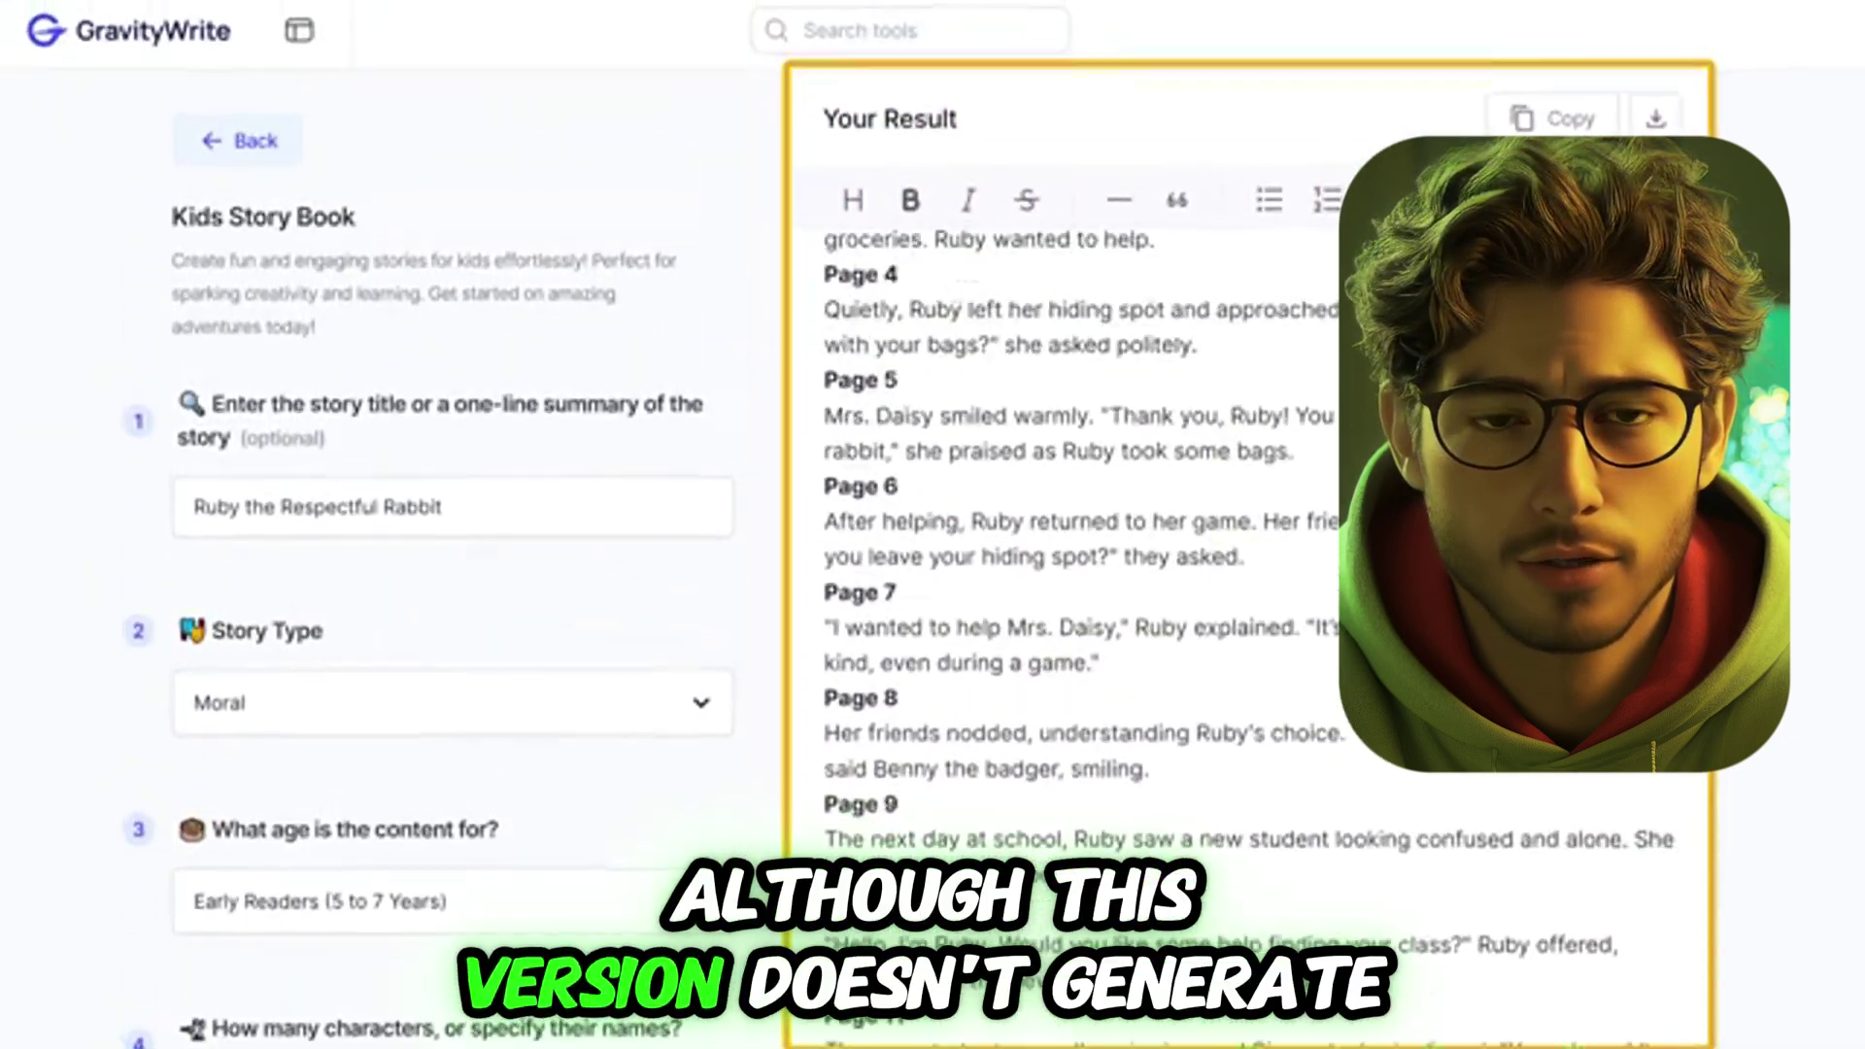
scroll(1068, 534, "up", 5)
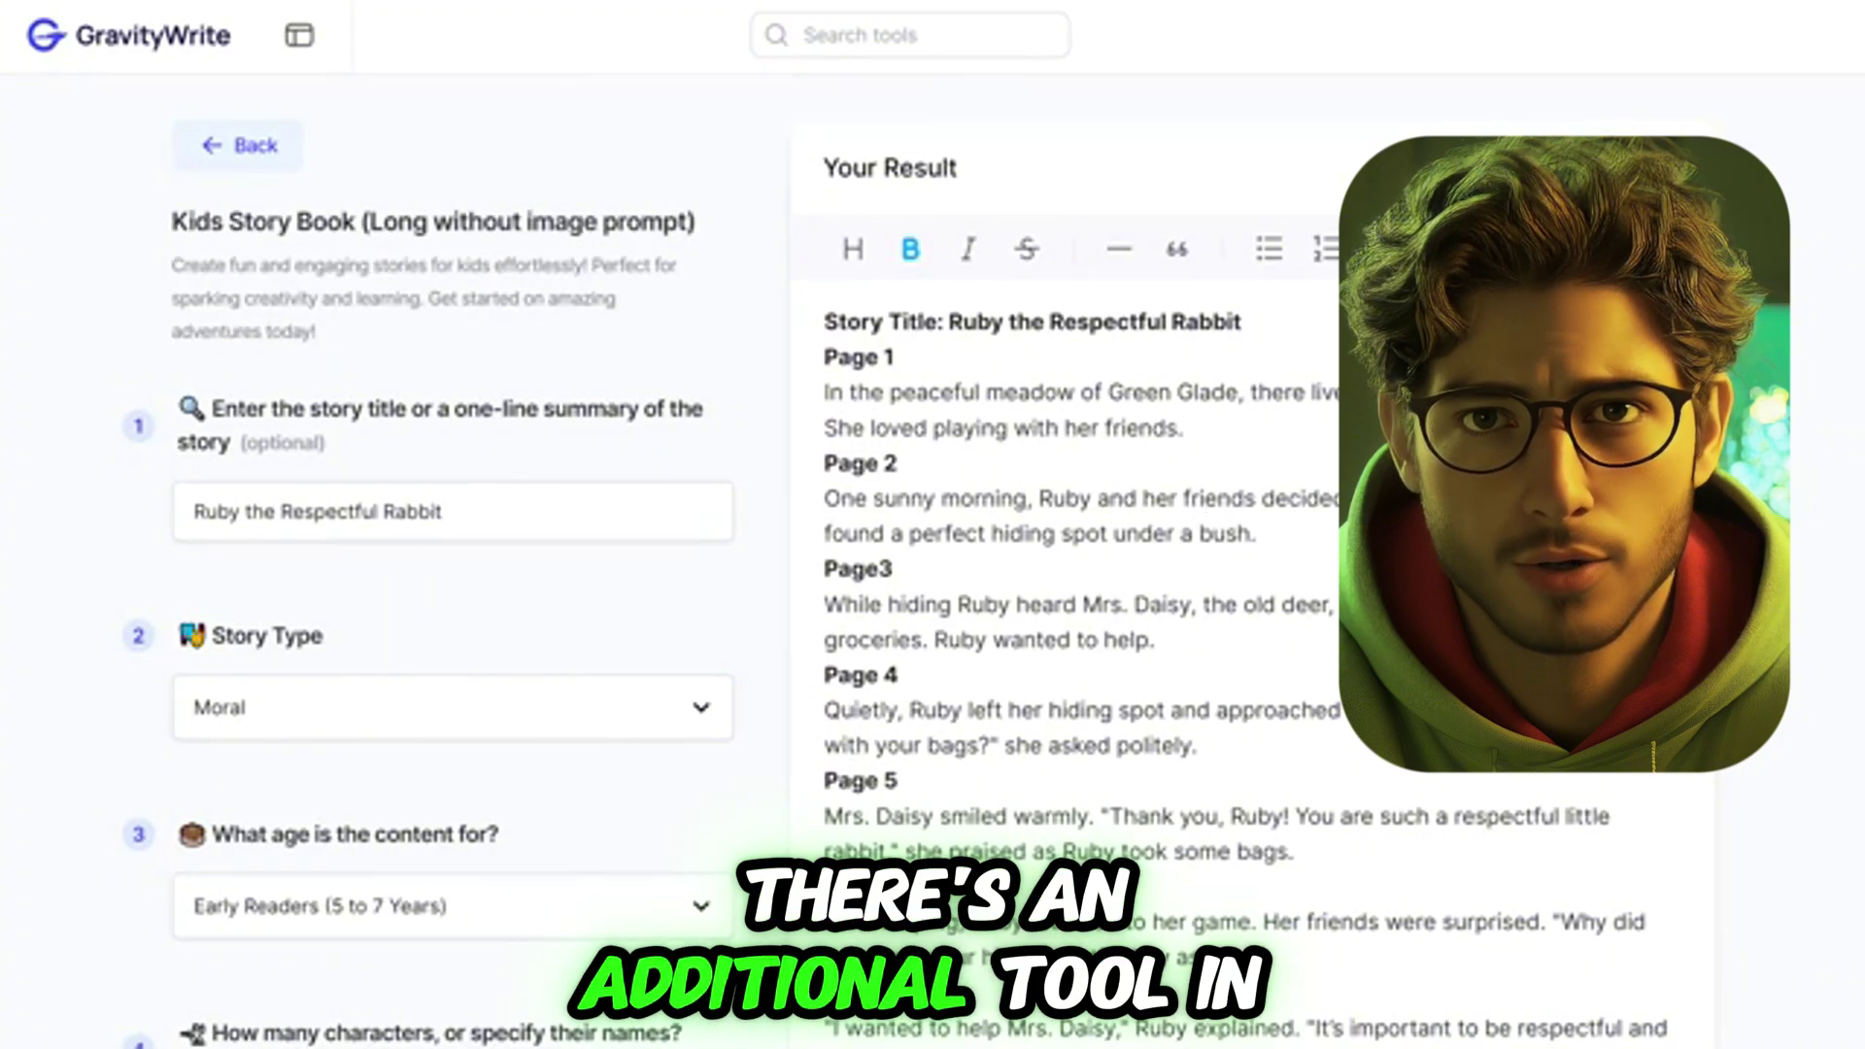
left_click(949, 37)
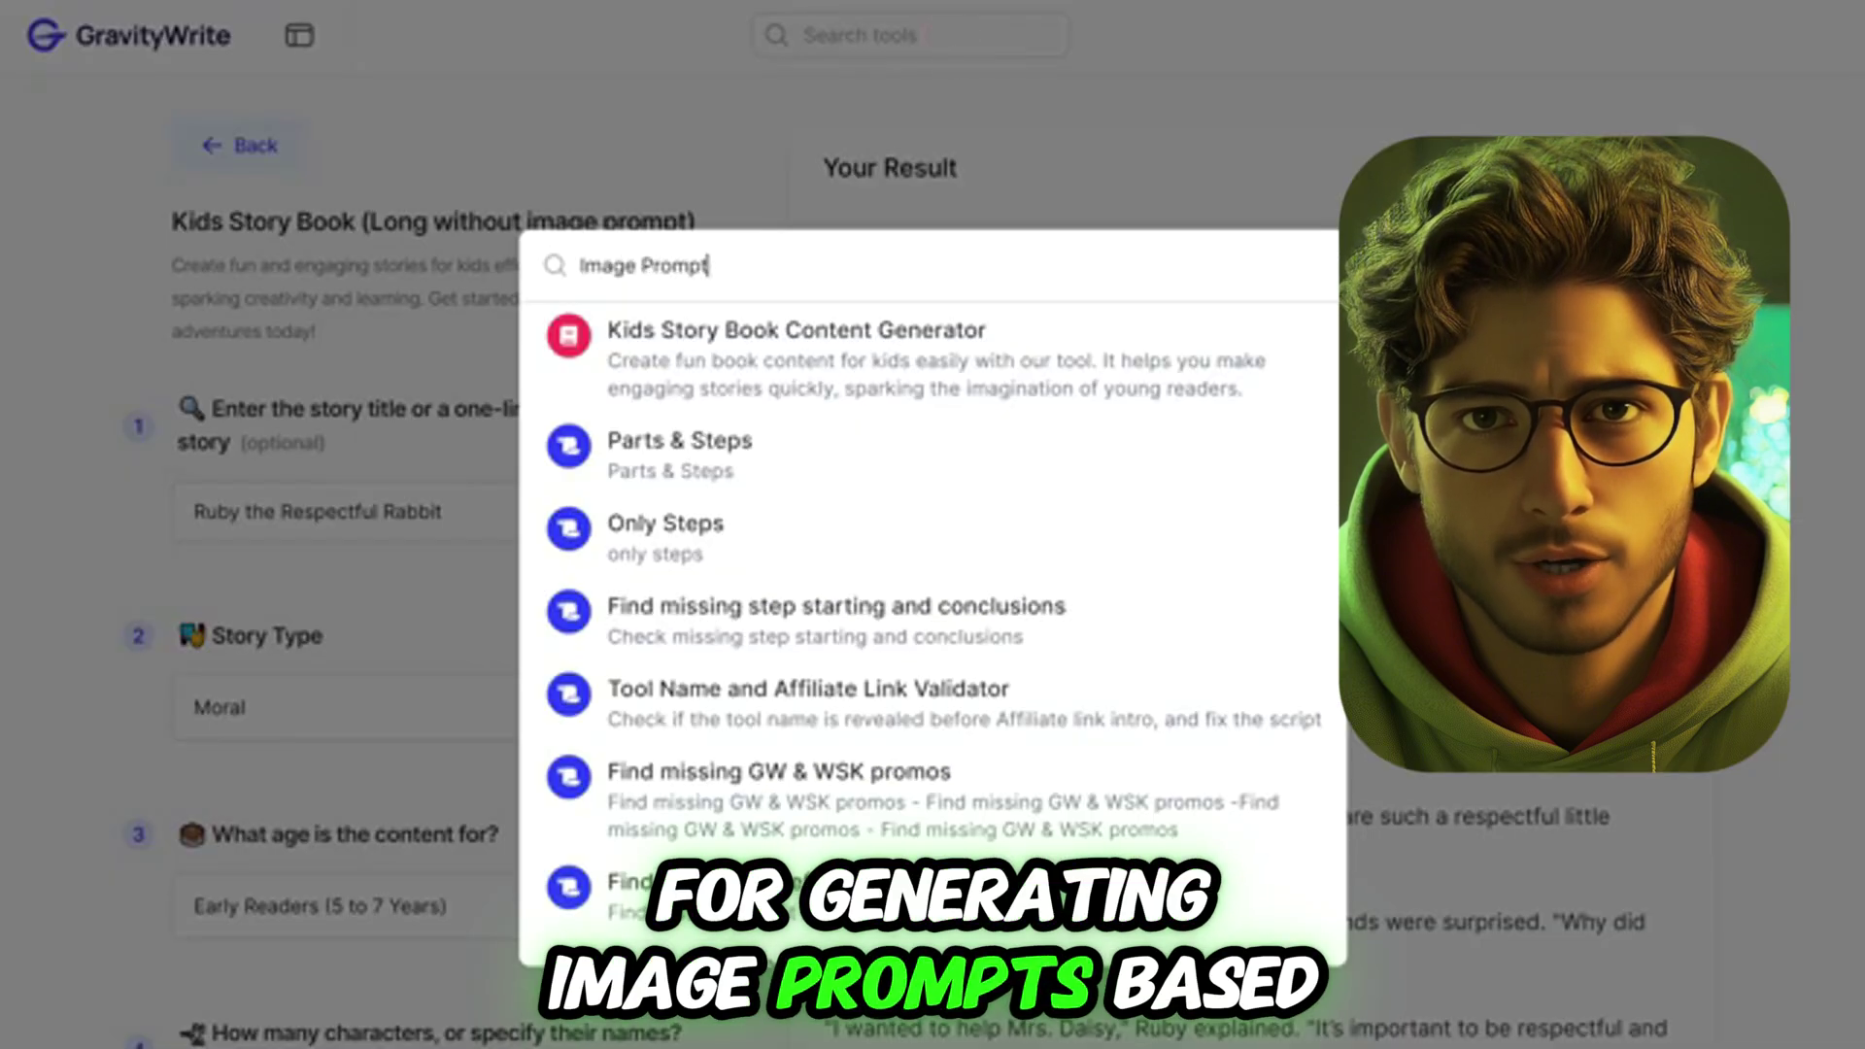